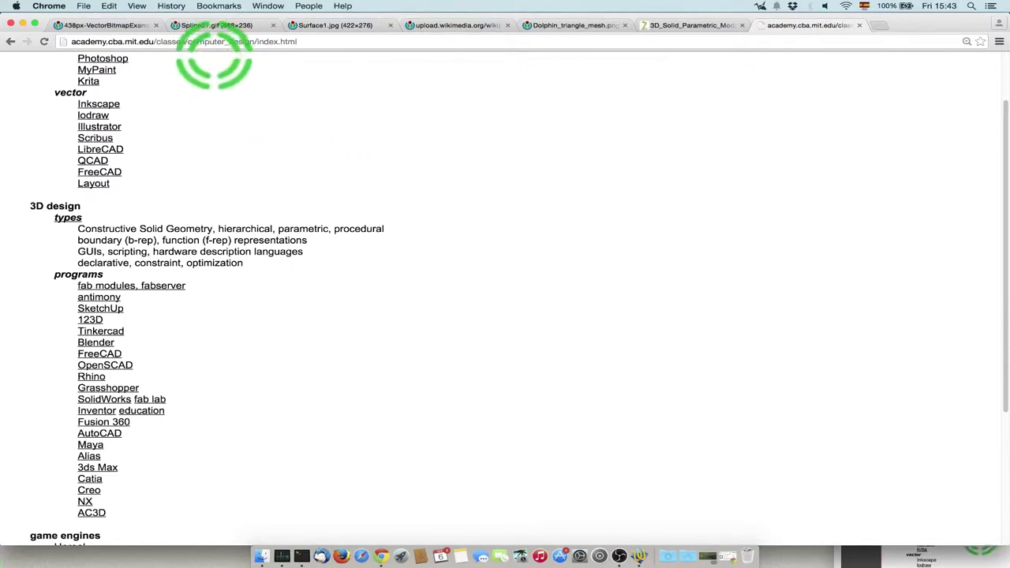
Compare the Spline01.gif animation with the Surface1.jpg illustration of control points and the control polygon.
click(219, 26)
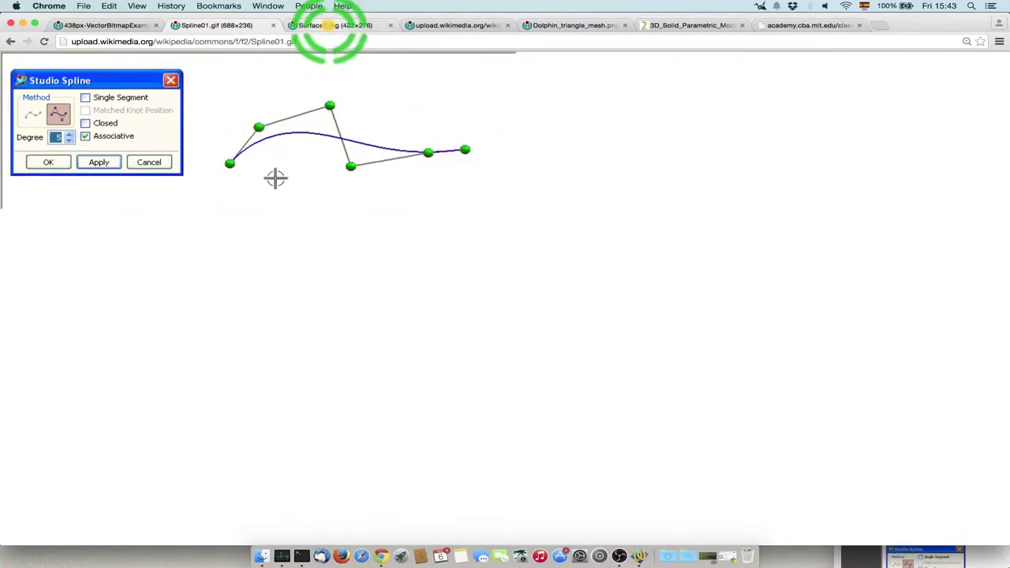
click(331, 25)
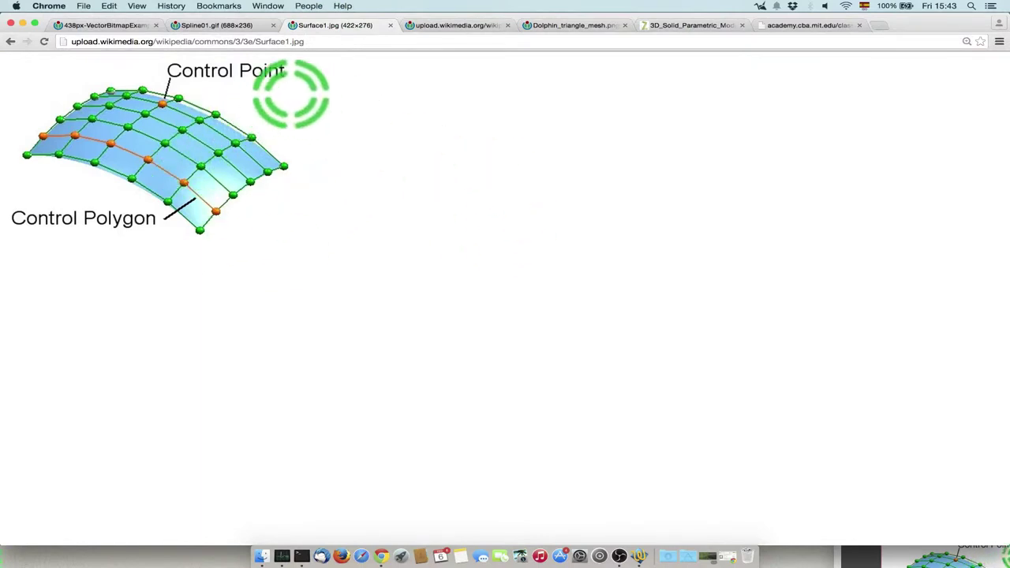
click(228, 25)
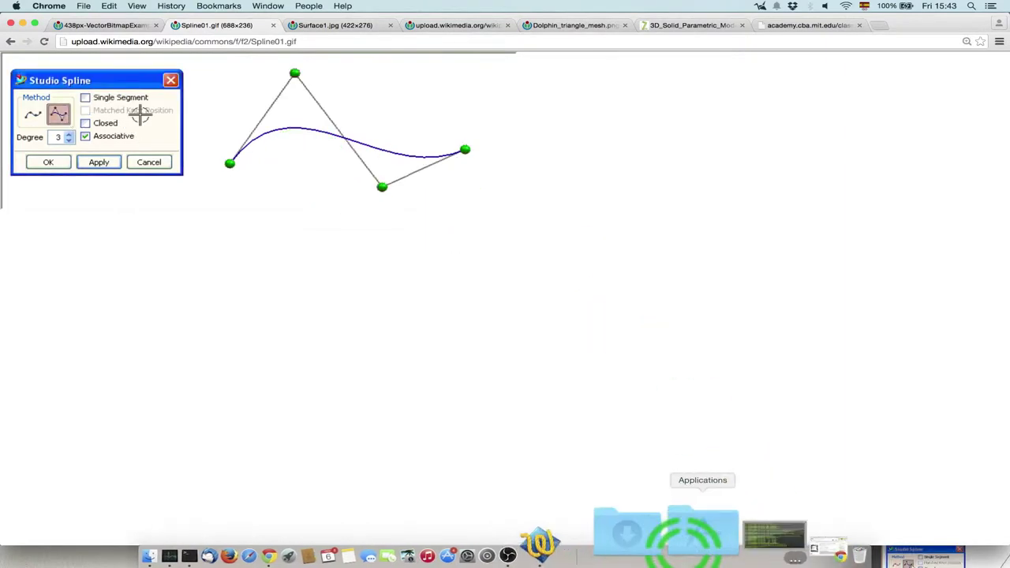
Switch to Rhinoceros and create a new model.
click(683, 546)
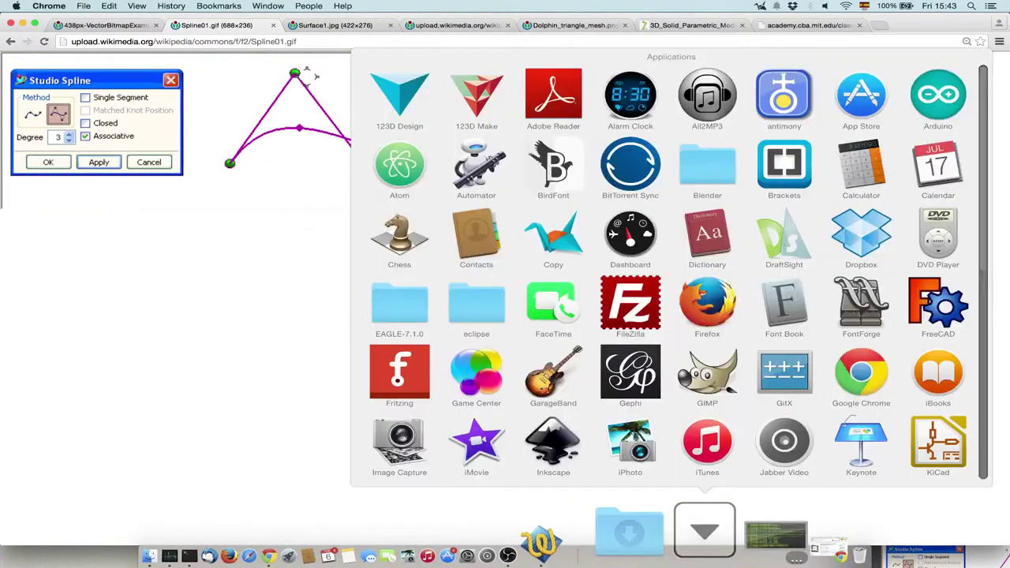
scroll(600, 395, down, 10)
click(551, 378)
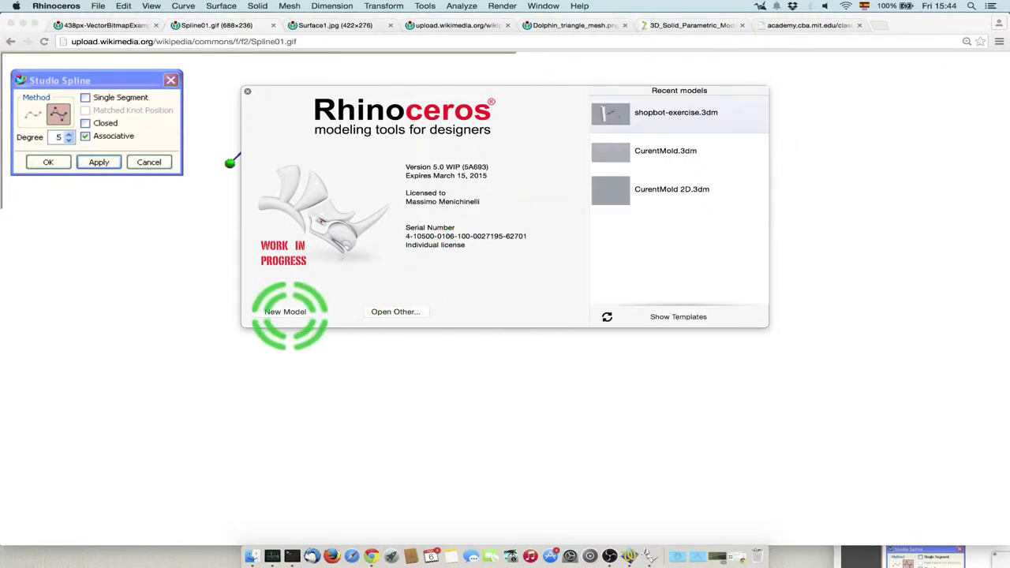
click(288, 312)
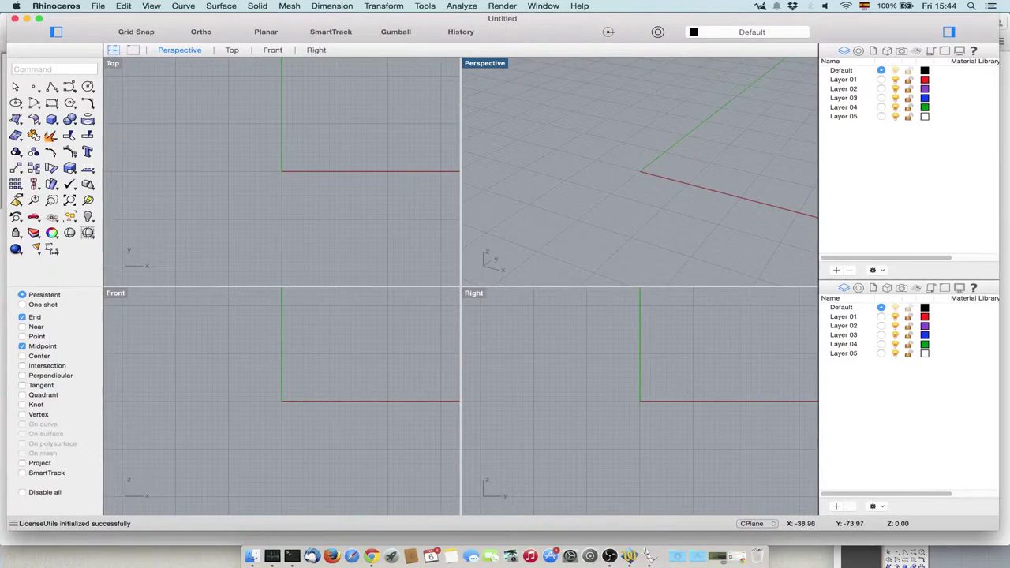
Examine the empty Top and Perspective viewports, looking at the construction grid and axes at different zooms and angles.
key(F8)
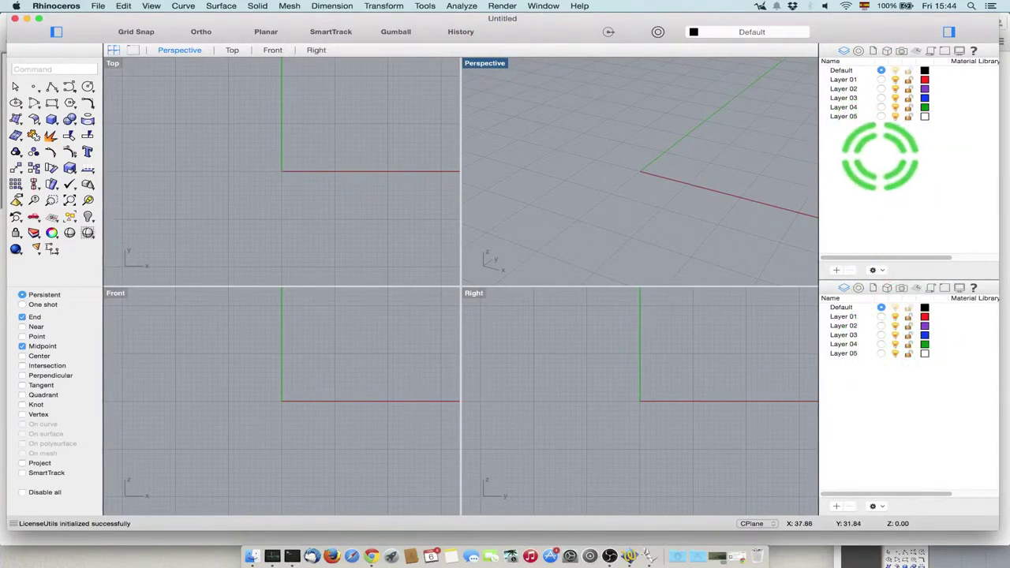
right_click(307, 152)
click(261, 156)
scroll(261, 152, down, 2)
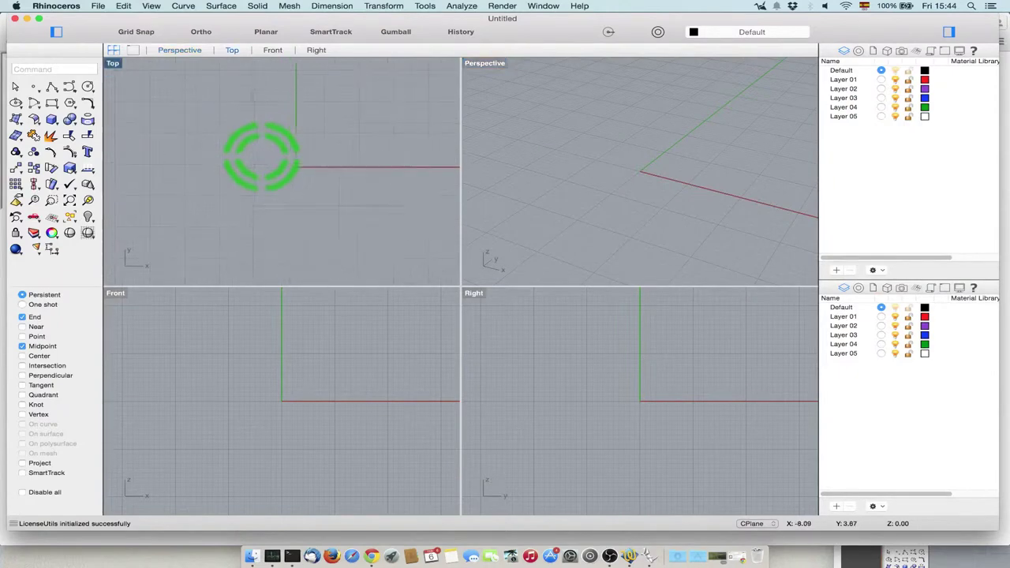
middle_click(575, 160)
click(597, 141)
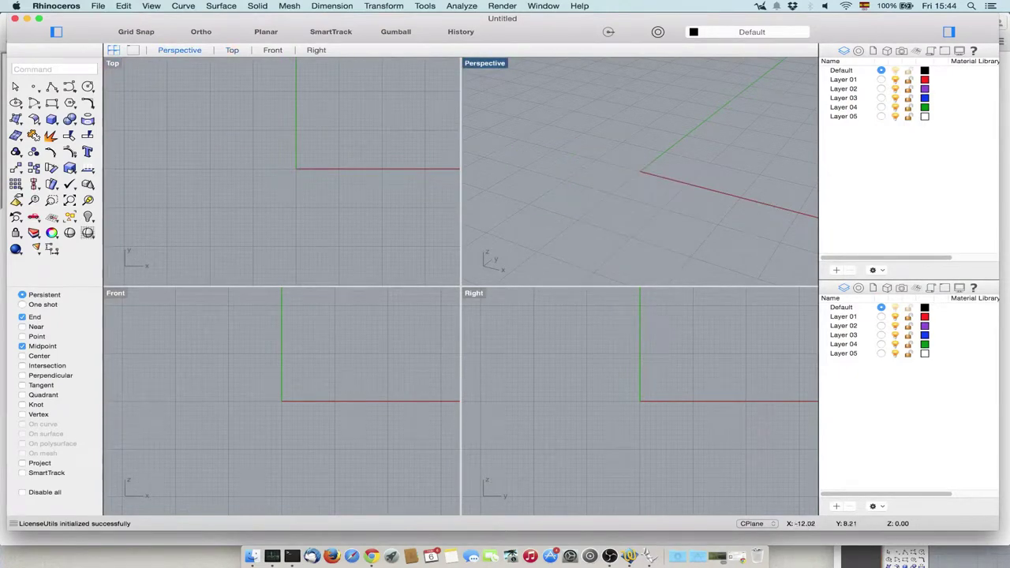
scroll(597, 130, down, 5)
scroll(597, 130, up, 3)
scroll(597, 130, down, 3)
mouse_move(581, 142)
right_down()
mouse_move(609, 97)
mouse_move(568, 153)
mouse_move(626, 126)
mouse_move(591, 137)
right_up()
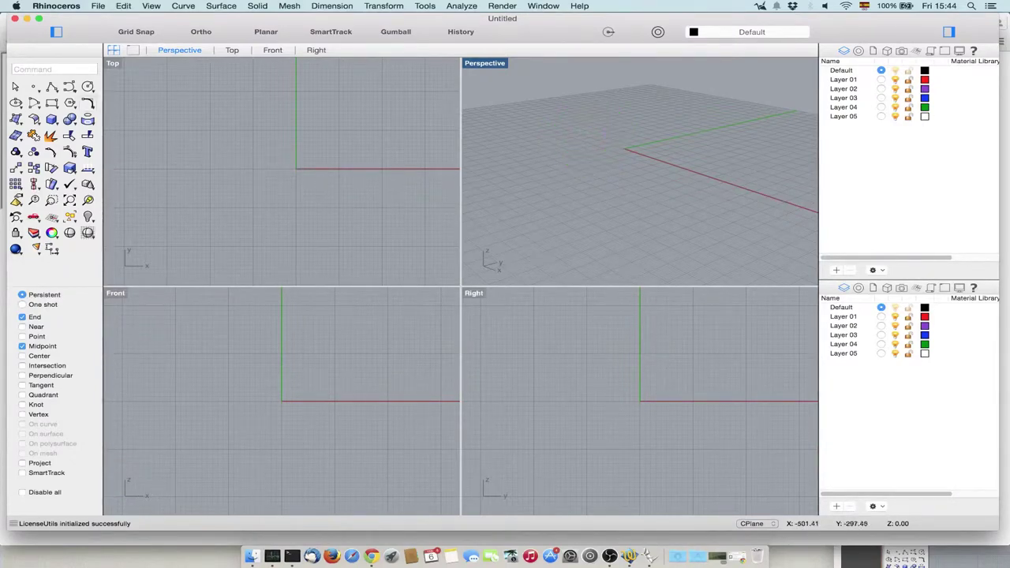
Draw an open three-segment polyline in the Top view from about (0.8, 1.2) near the origin to about (21.5, -12.9).
click(52, 86)
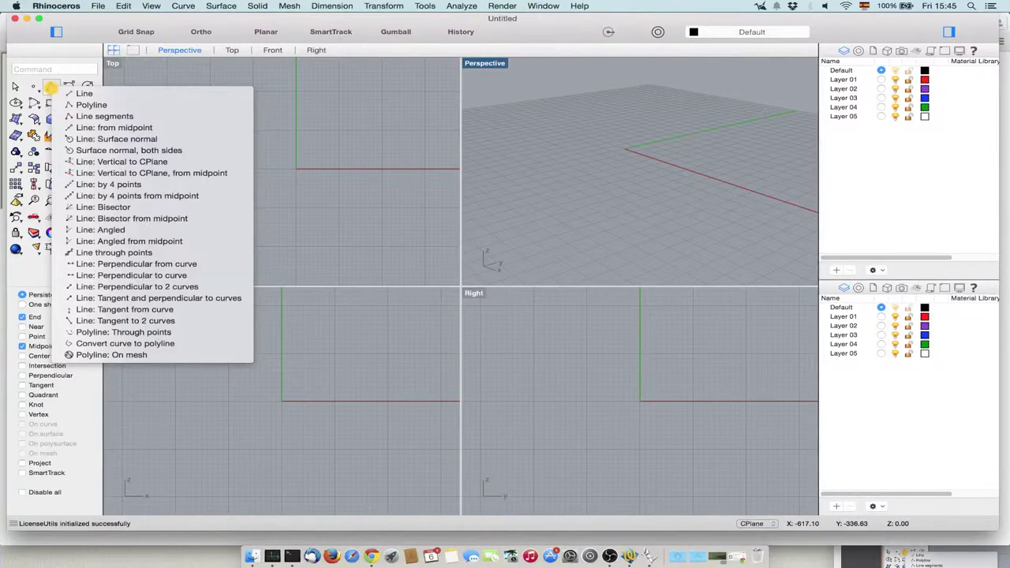
click(49, 85)
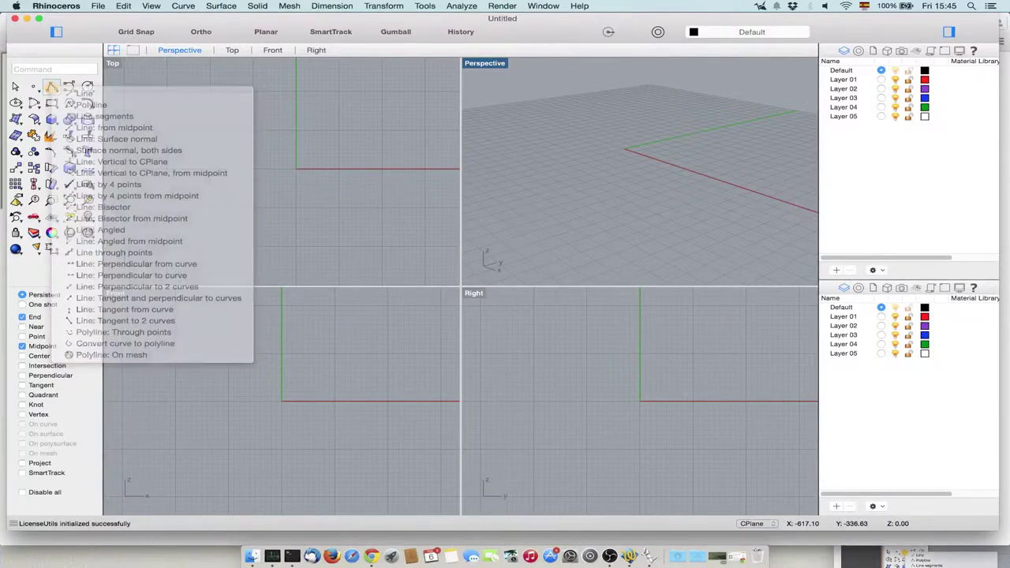
click(48, 85)
click(366, 99)
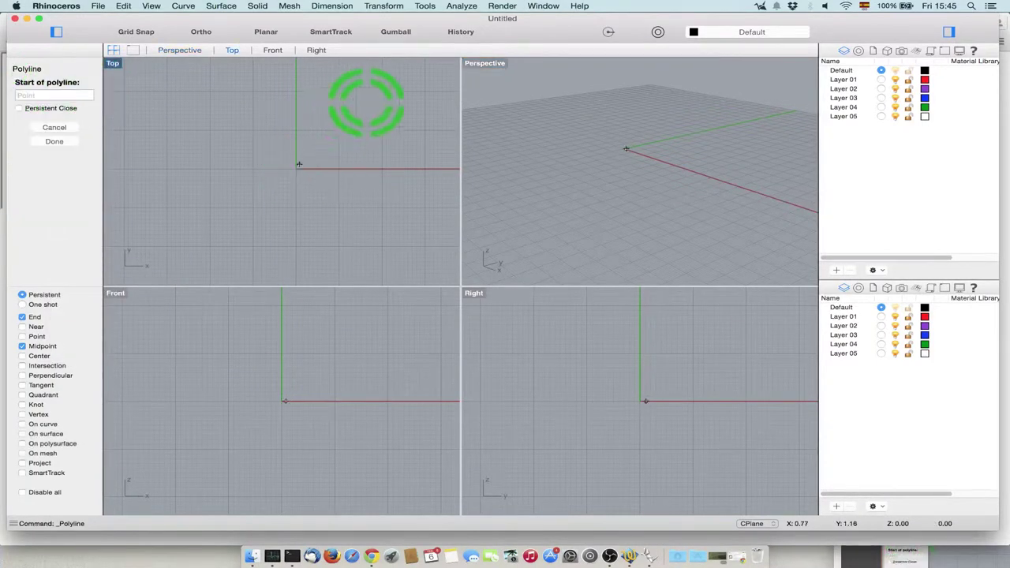
click(405, 185)
click(388, 223)
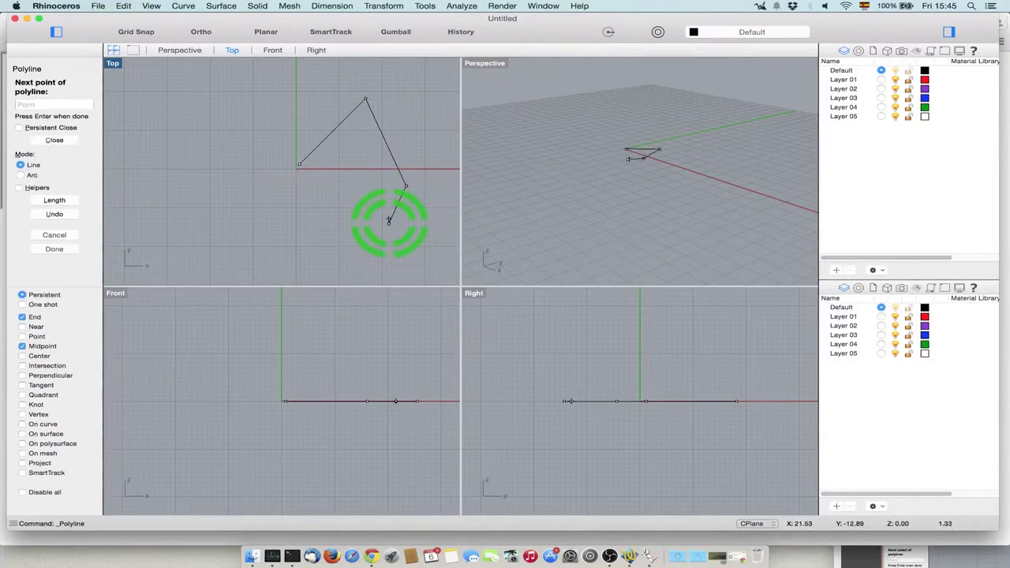
key(Return)
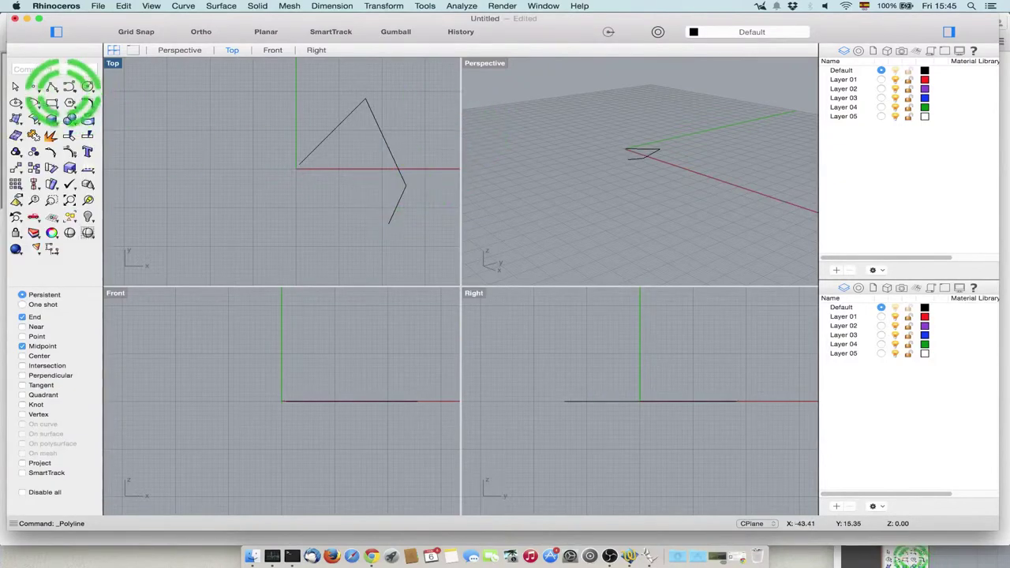
Draw a degree 3 S-shaped control point curve with four points in the Top view, starting west of the polyline and ending beside it.
click(70, 86)
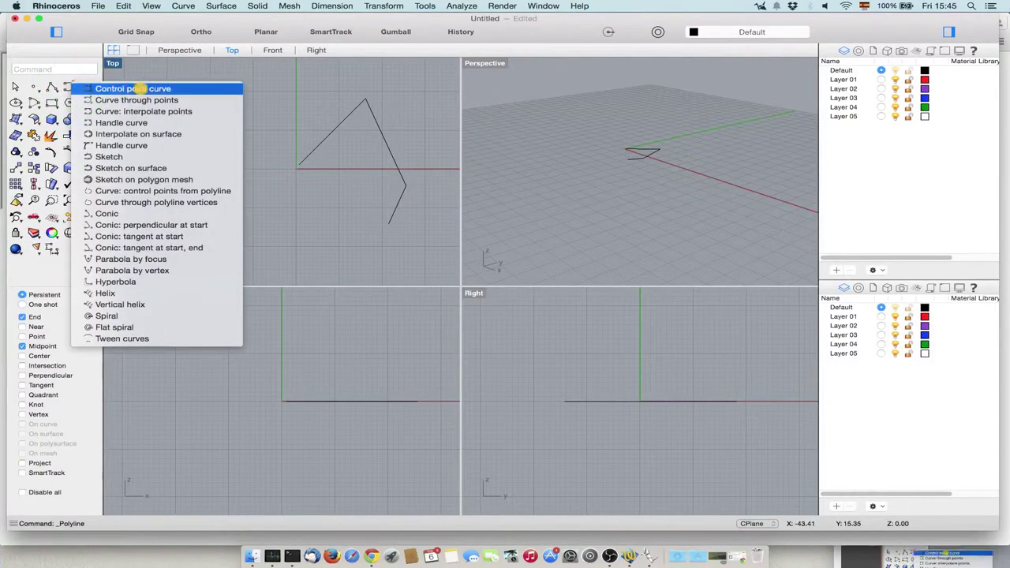
drag(138, 88, 139, 89)
click(137, 216)
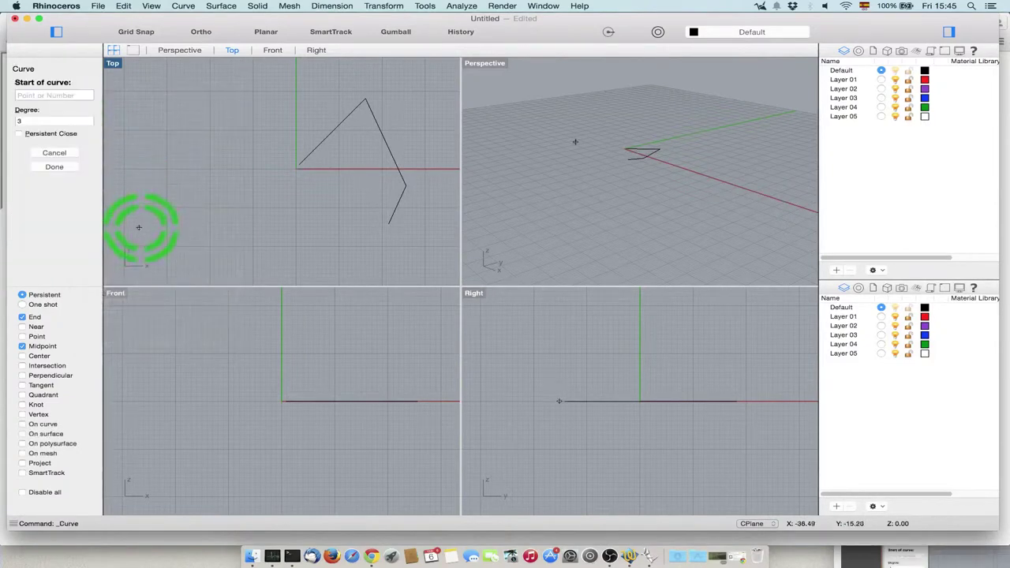
click(180, 138)
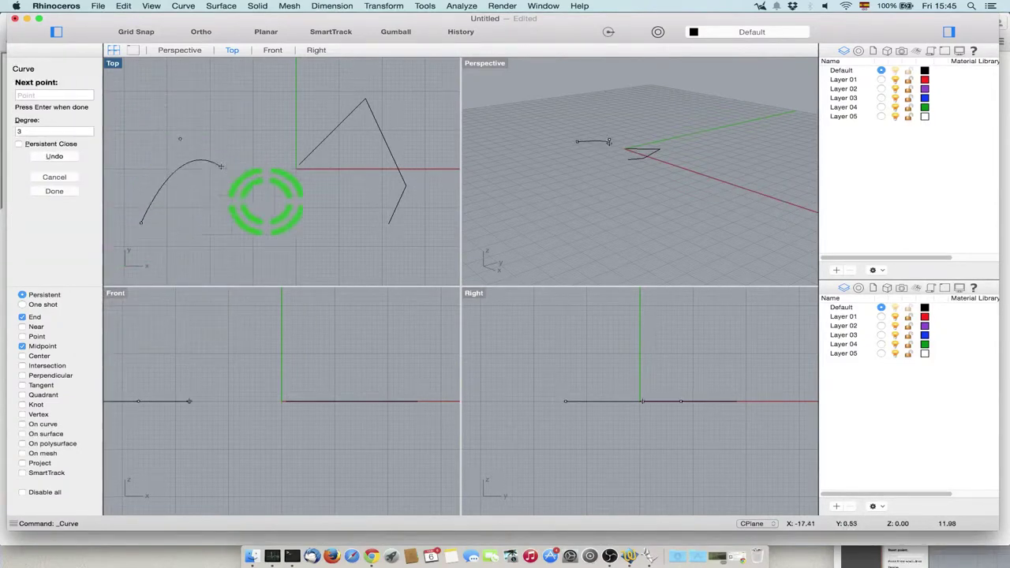
click(286, 208)
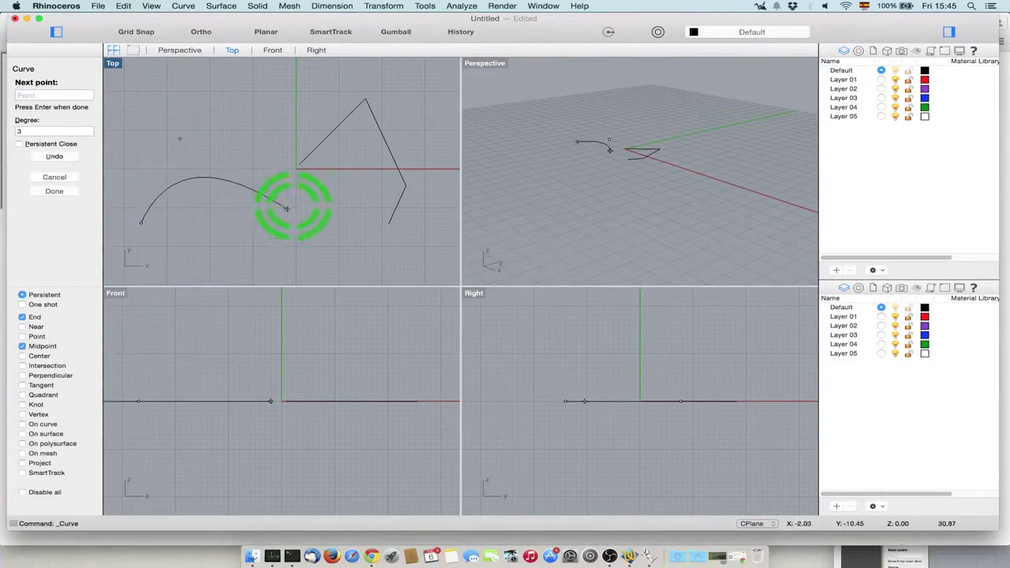
click(320, 122)
key(Return)
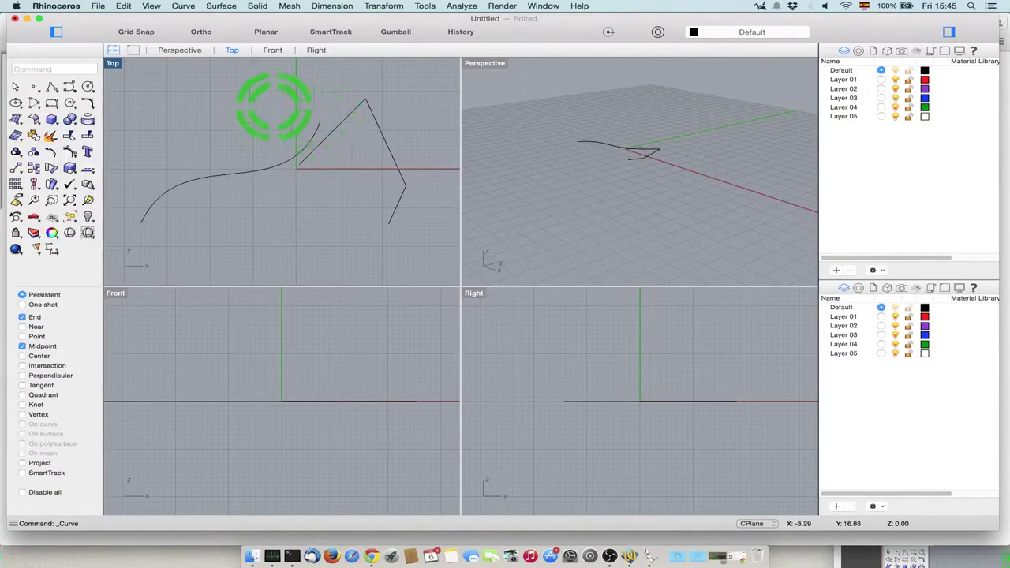
Turn on the curve's control points and move the two middle ones to about (-32.4, 1.2) and (7, -10).
click(251, 172)
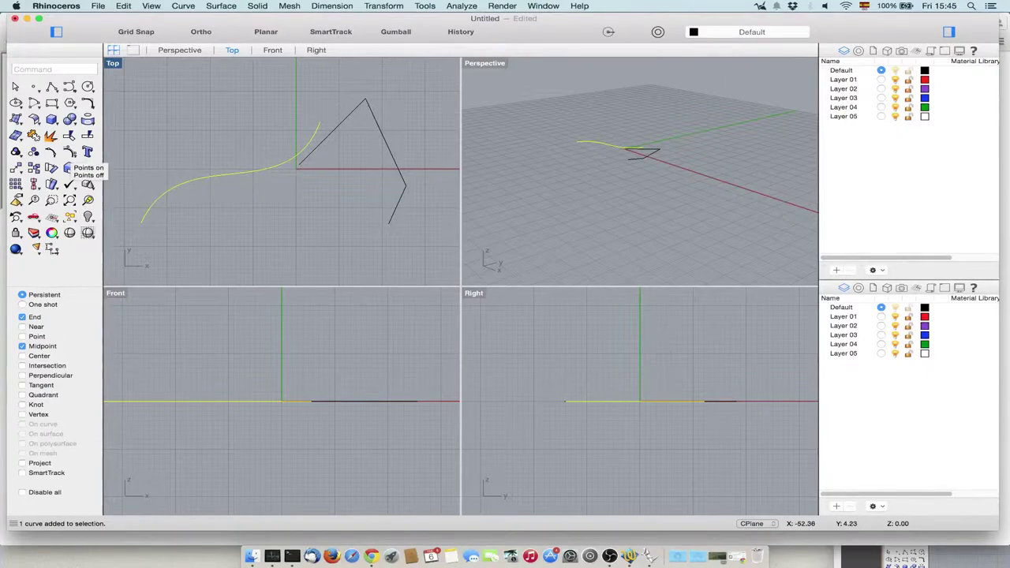
click(70, 153)
click(182, 140)
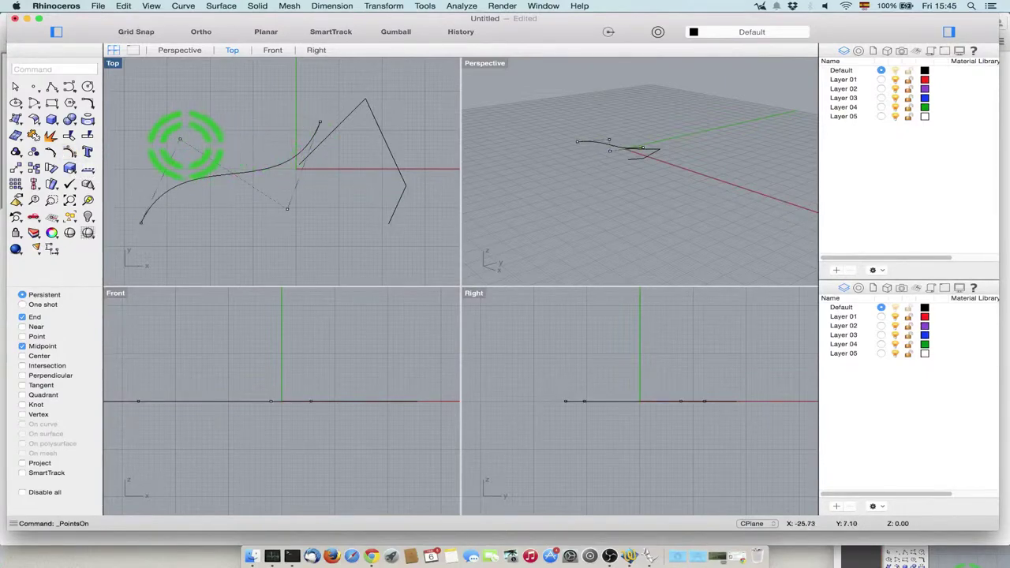
drag(181, 140, 157, 164)
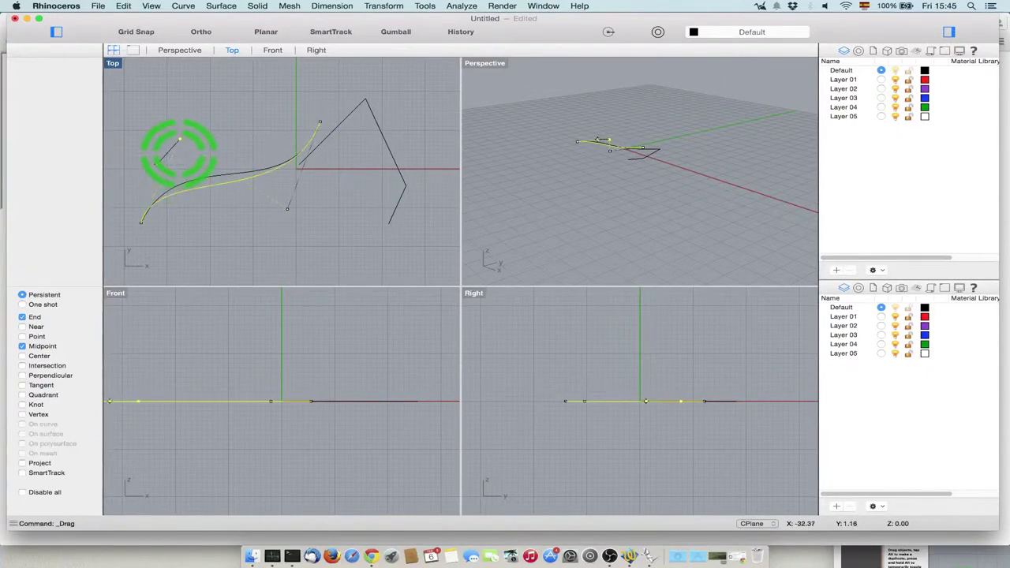
click(287, 209)
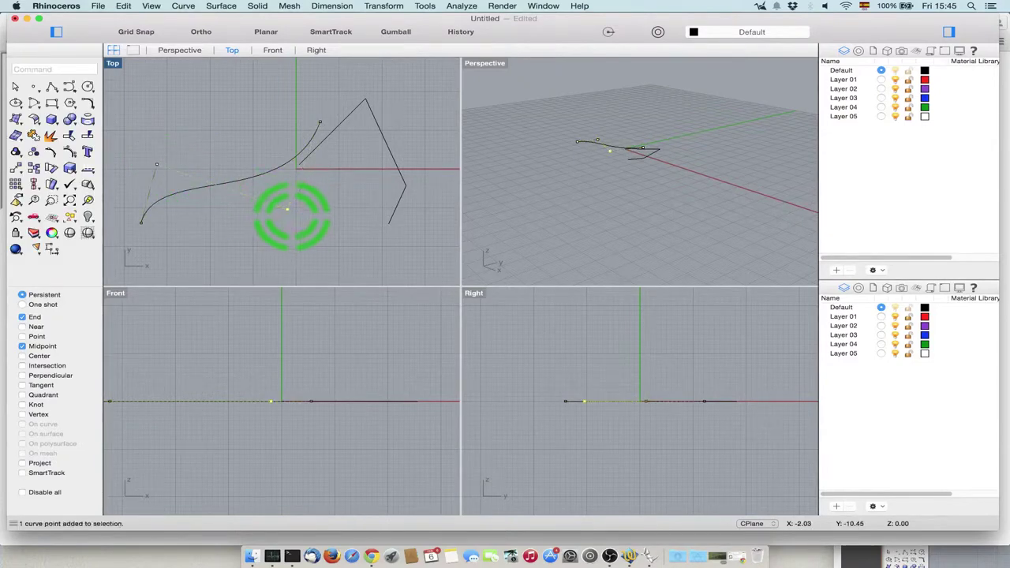
drag(287, 209, 326, 209)
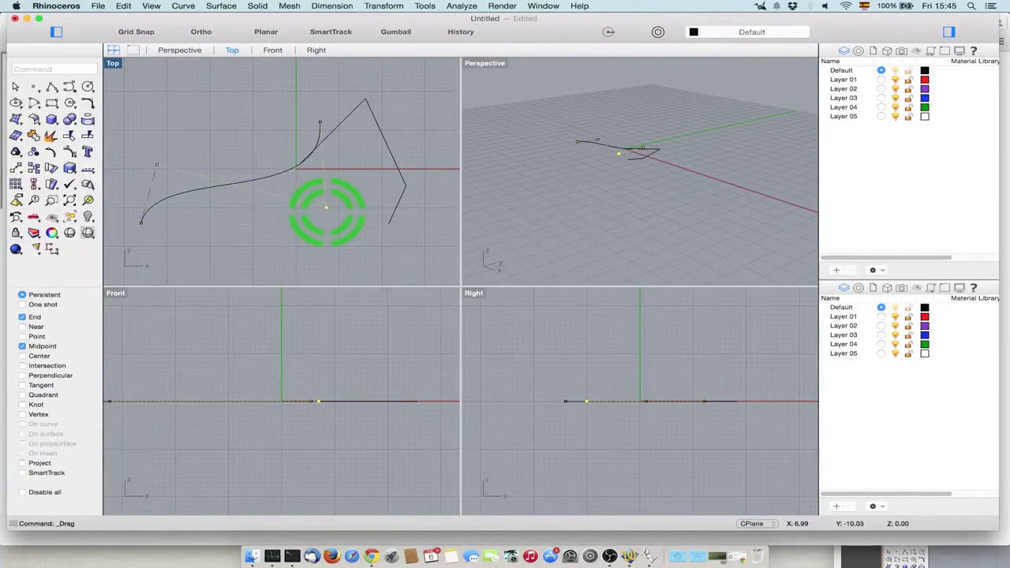
click(203, 190)
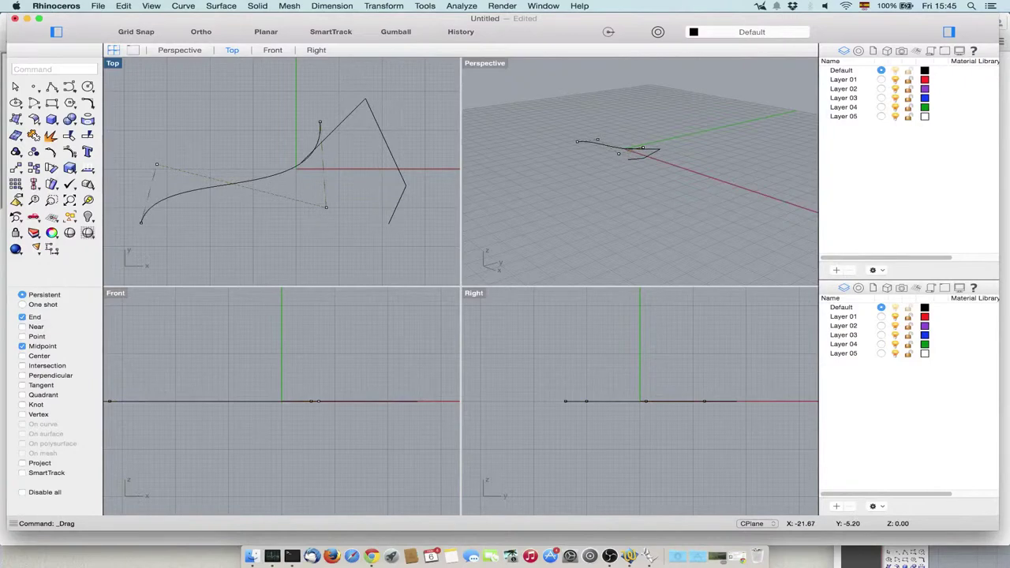
Display the curve's edit points and move the second one from its western end upward to form a pronounced hump.
click(51, 152)
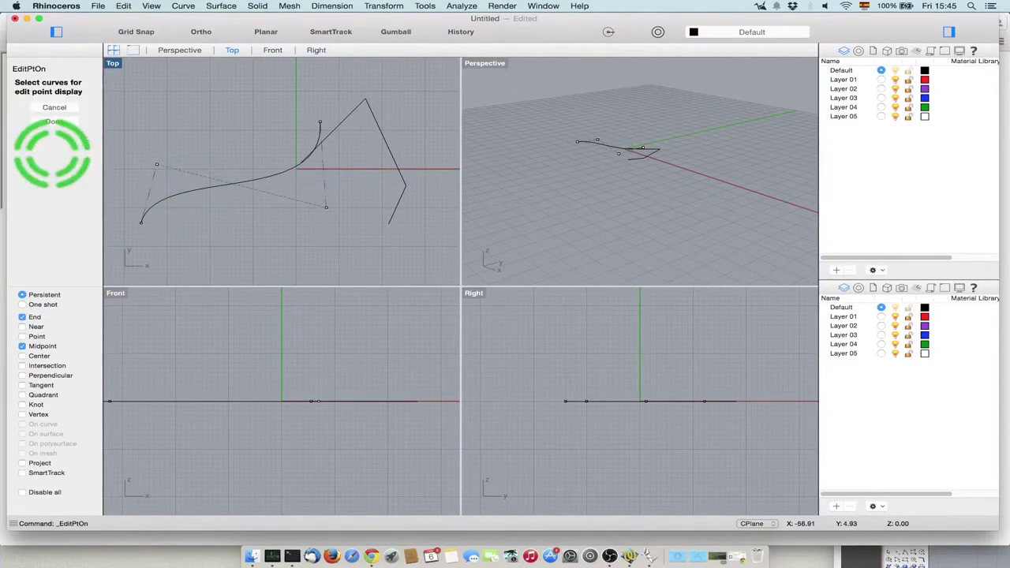
click(166, 181)
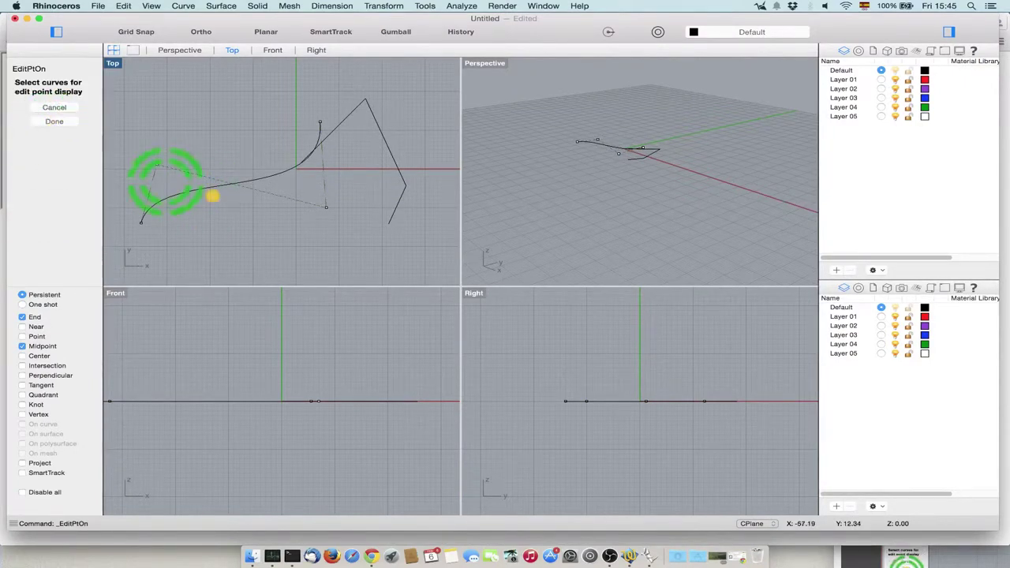
click(198, 188)
click(67, 132)
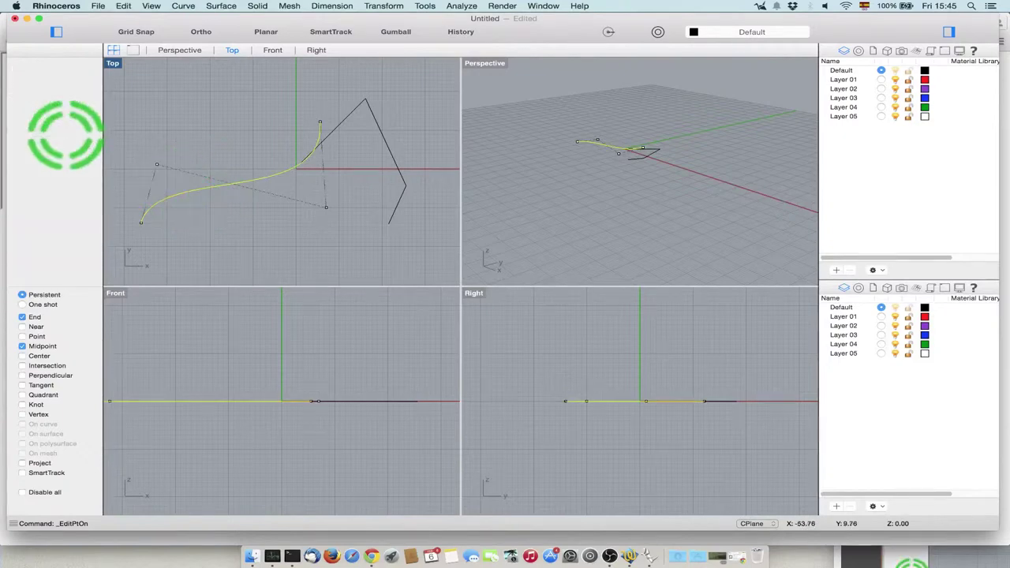
click(290, 166)
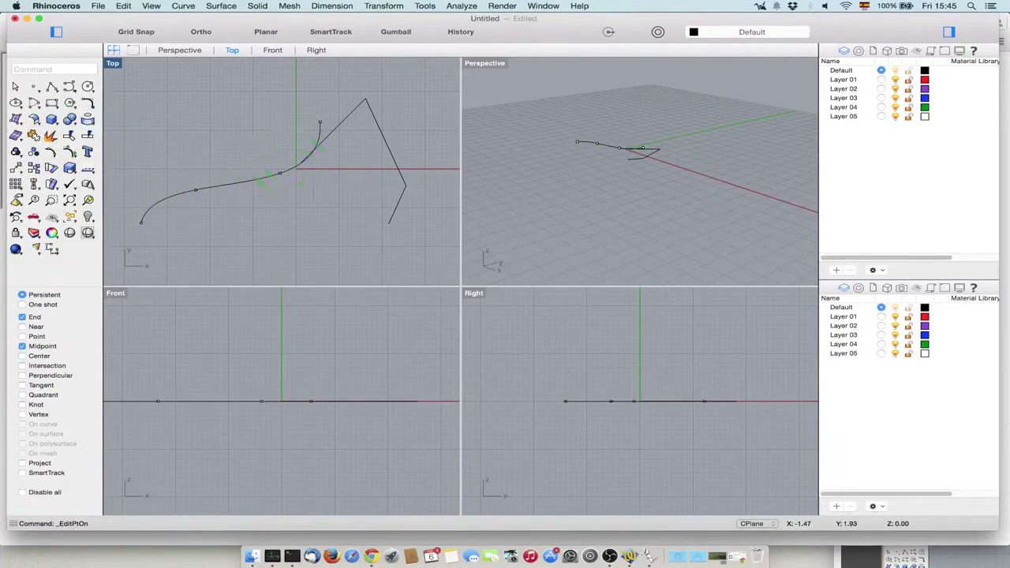
click(196, 190)
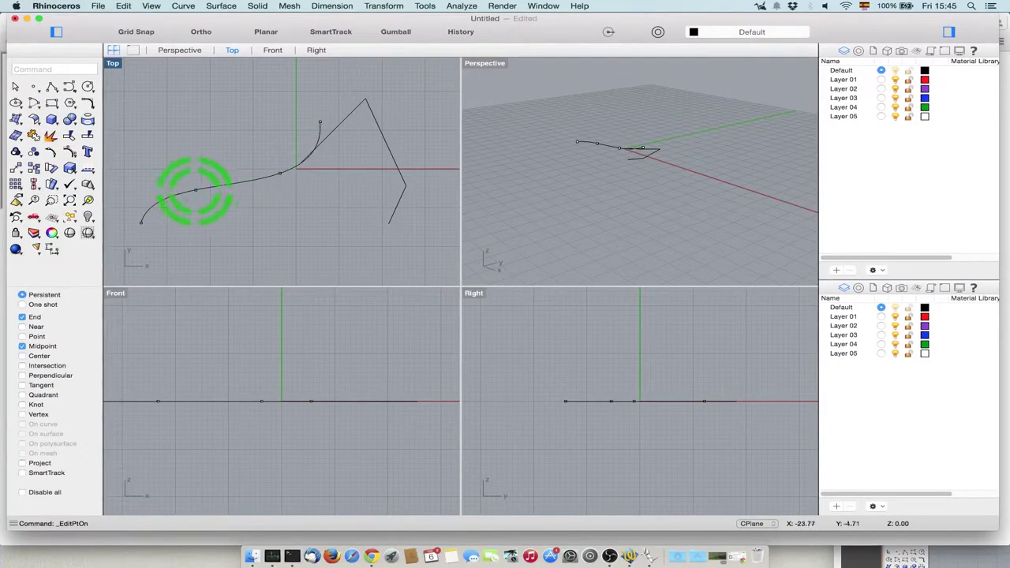
drag(196, 190, 187, 147)
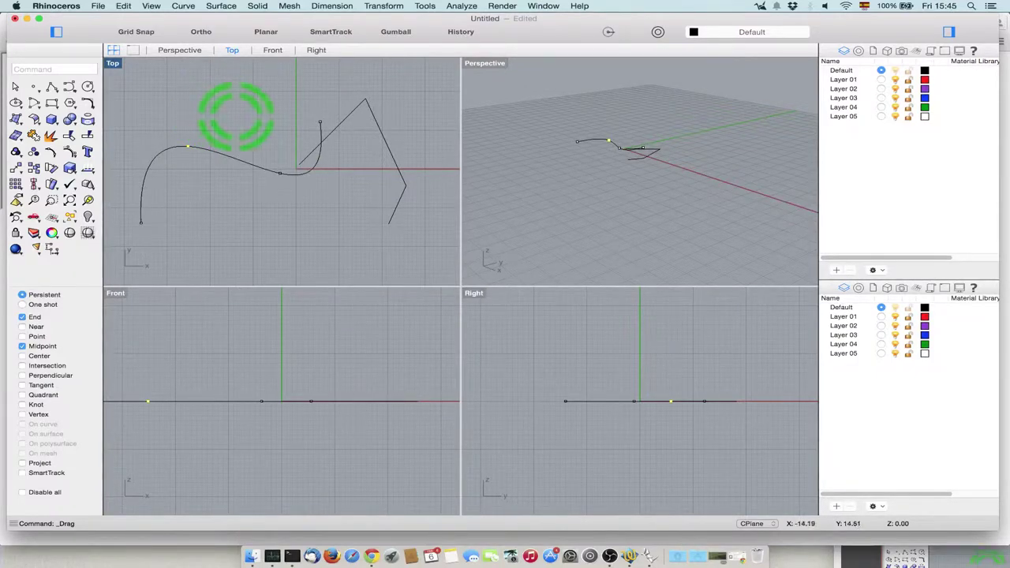
click(235, 117)
Delete the polyline from the Top view, leaving nothing selected.
click(340, 129)
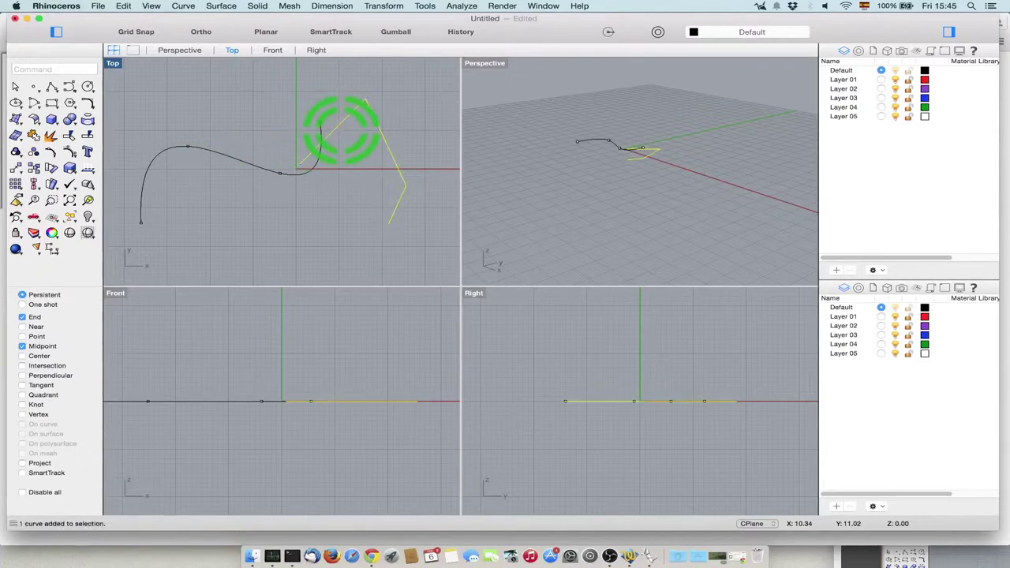
click(319, 155)
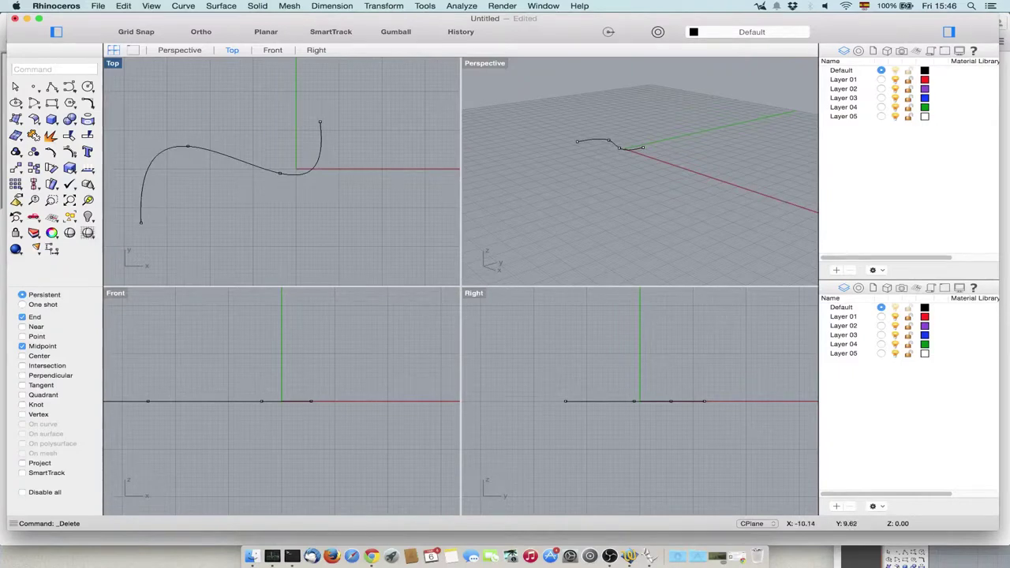
click(222, 147)
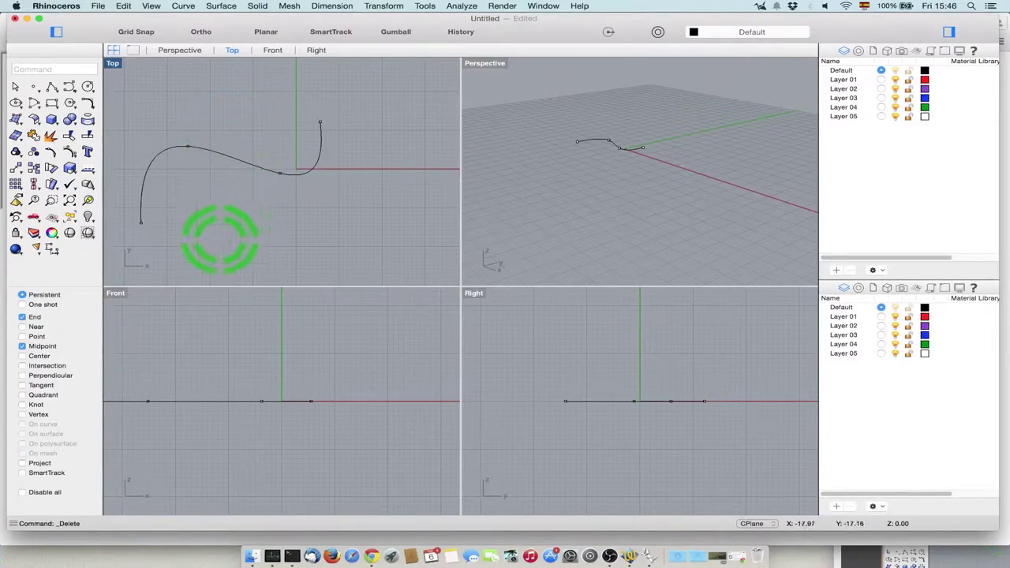
Draw a degree 3 control point curve with five points in the Top view, from the S-curve's western end sweeping south and ending to its east.
click(70, 87)
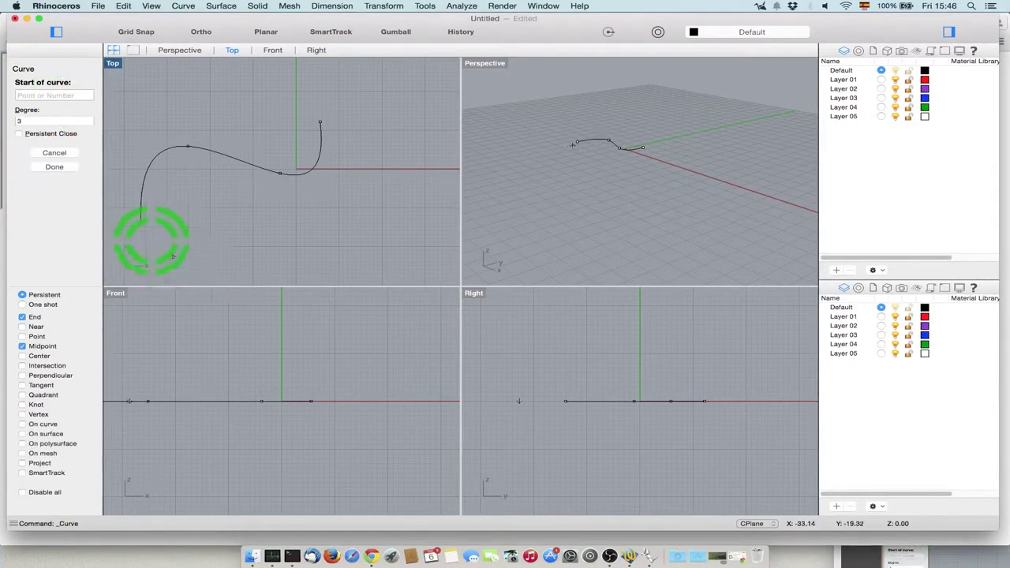
click(141, 222)
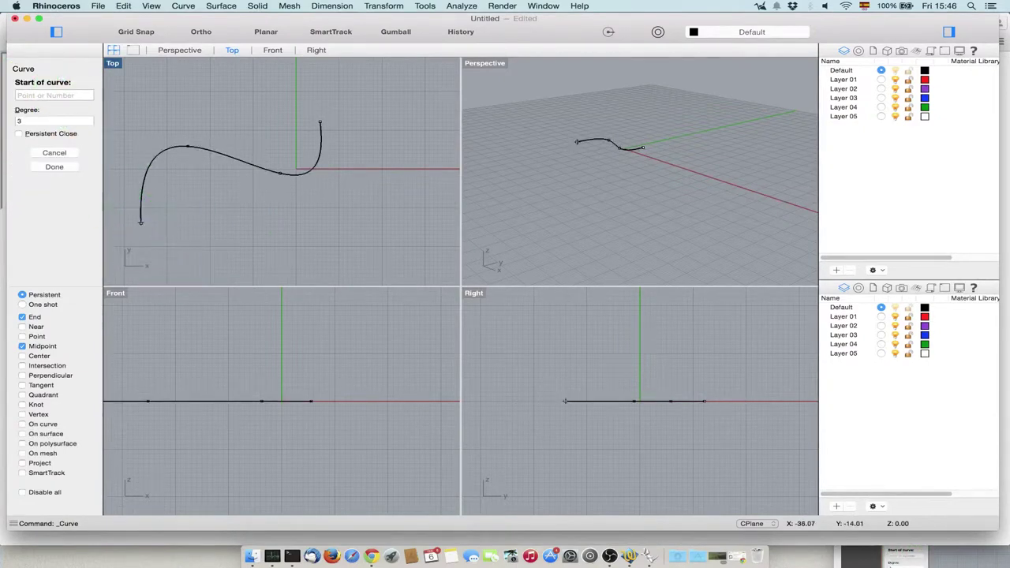
click(182, 276)
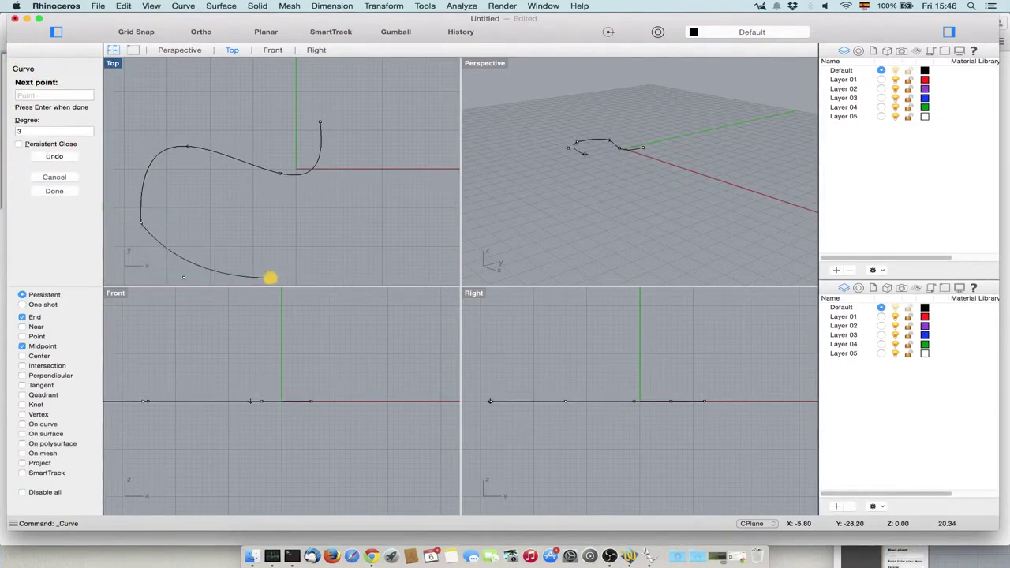
click(348, 272)
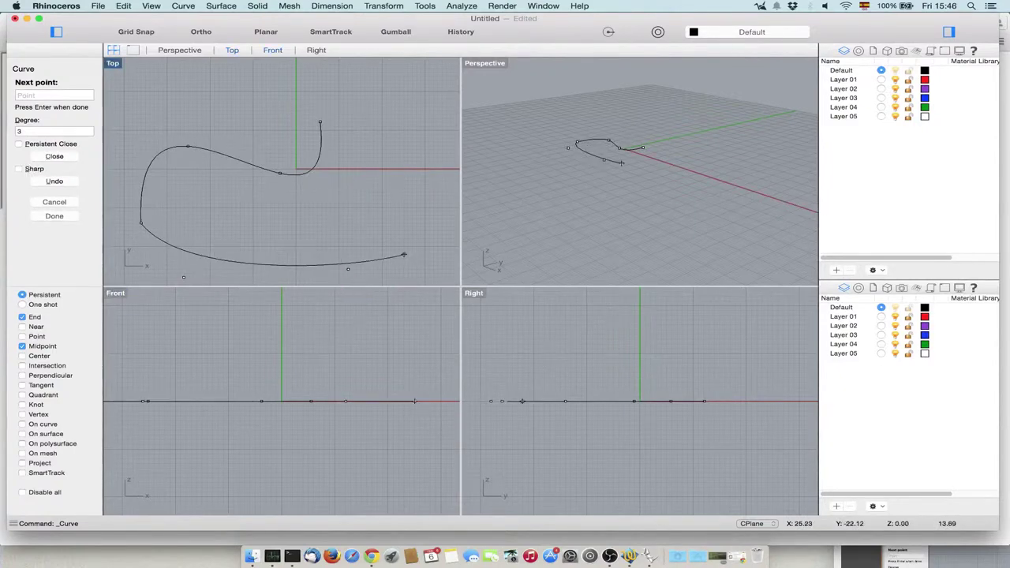
click(402, 249)
click(402, 201)
key(Return)
click(337, 117)
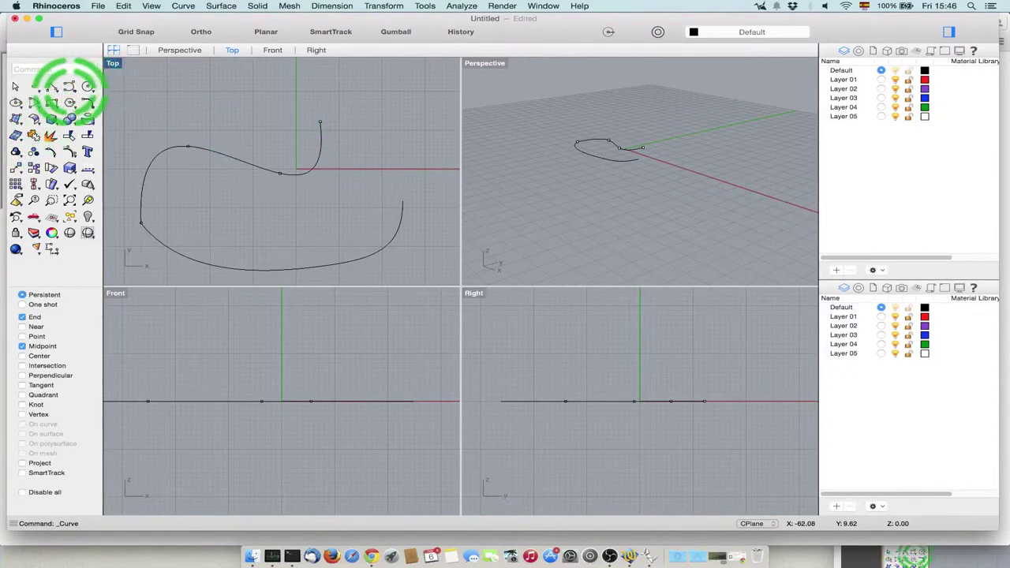
Close the outline with a three-point degree 3 curve from the S-curve's northeastern end to the lower curve's eastern end.
click(70, 87)
click(320, 123)
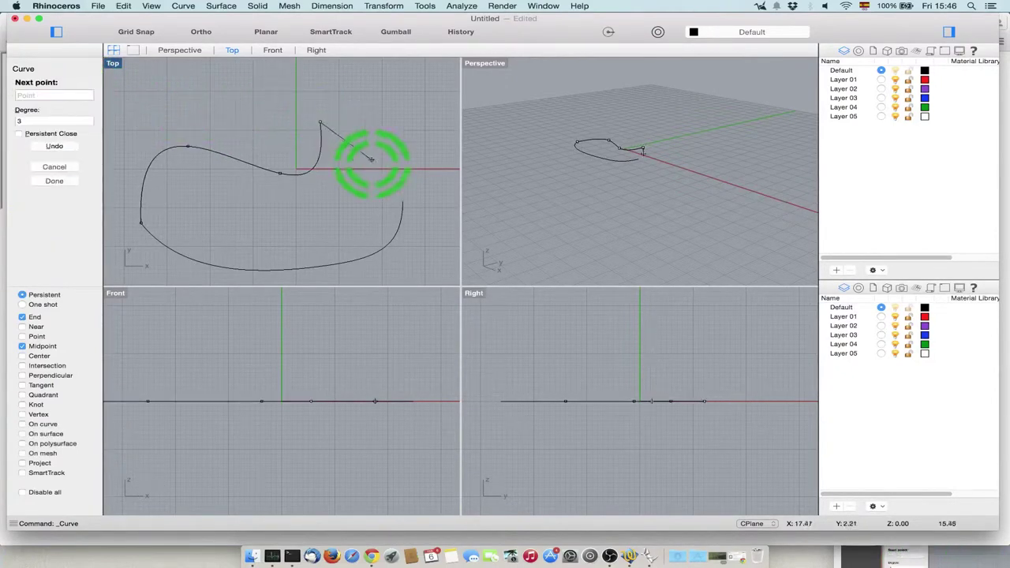
click(374, 143)
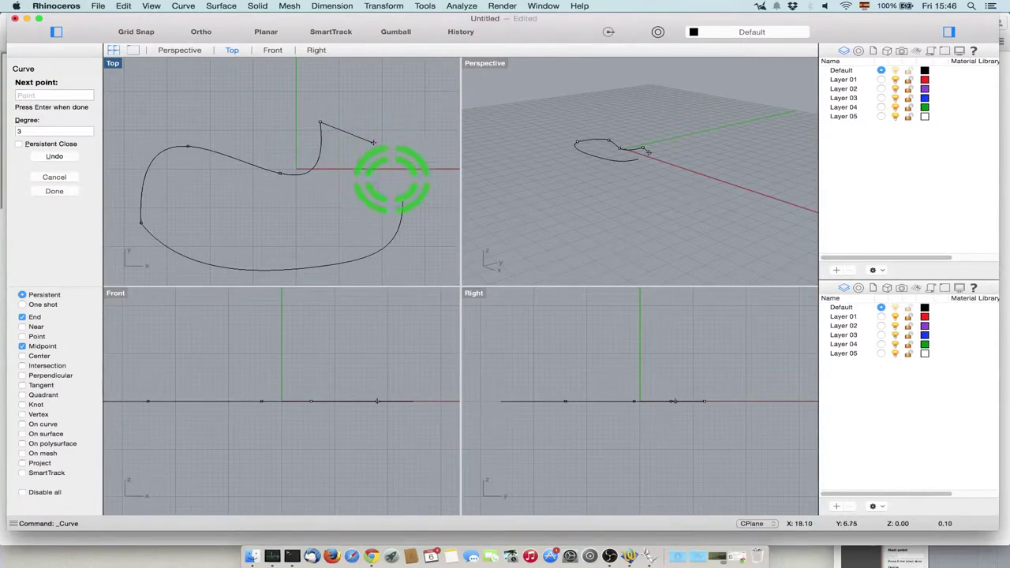
click(402, 202)
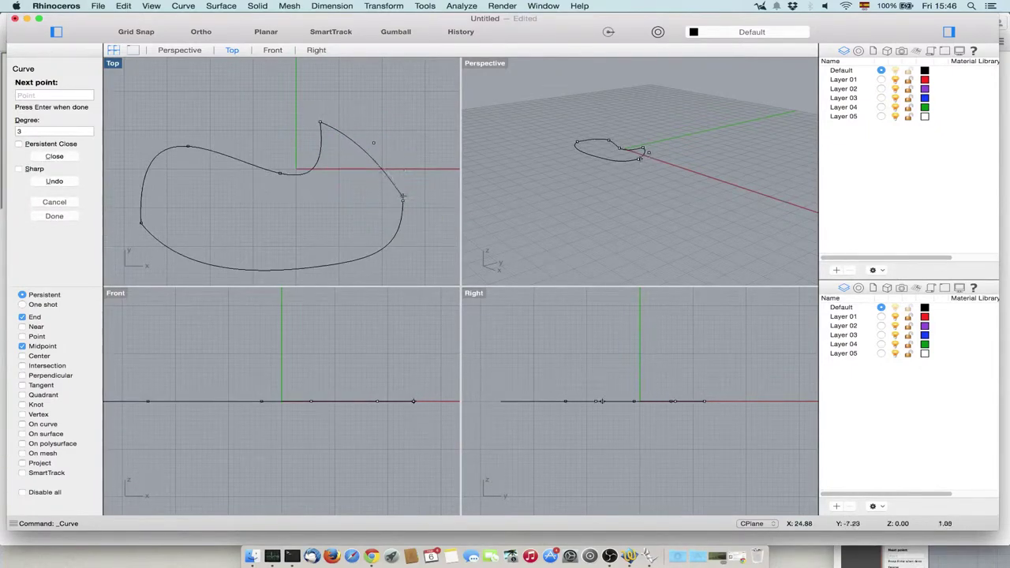
key(Return)
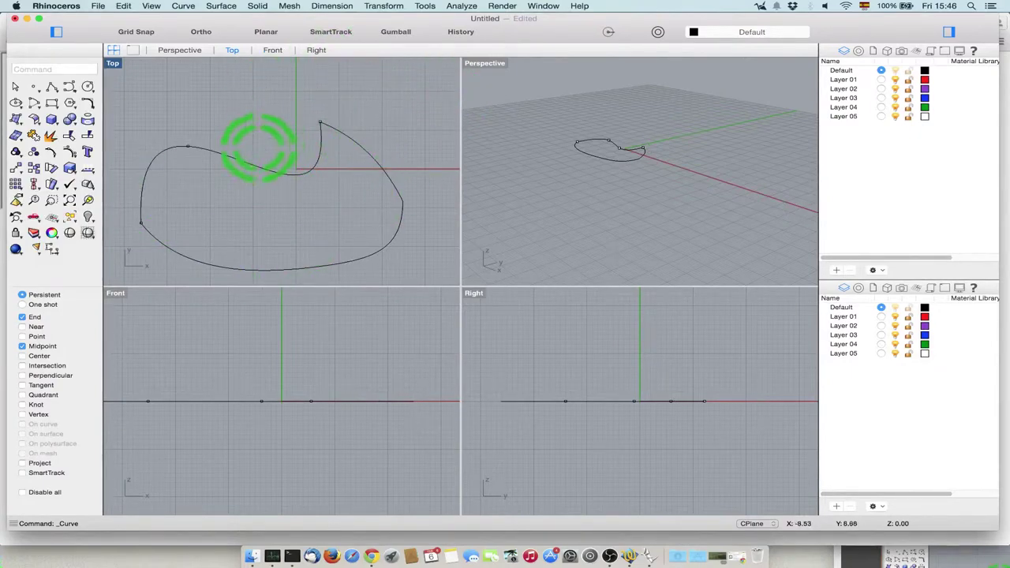
Try to build a surface from planar curves using only the short eastern curve and the lower curve.
click(16, 119)
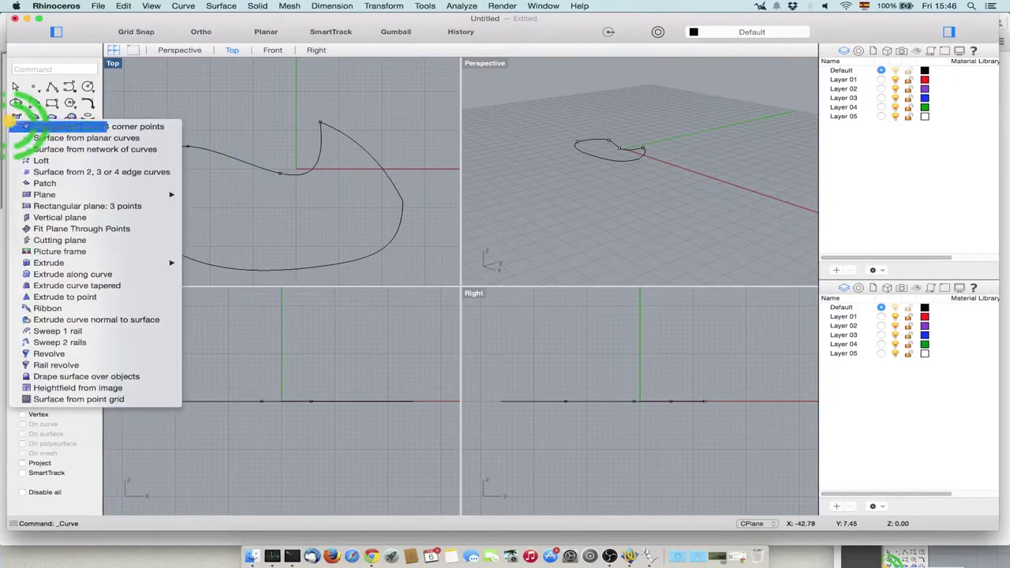
click(65, 137)
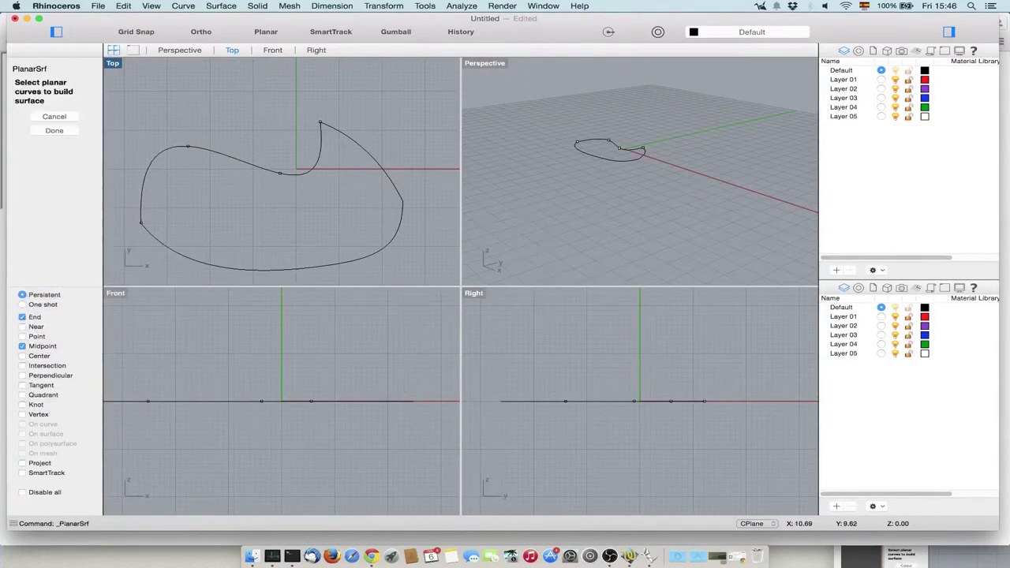
click(347, 135)
click(393, 237)
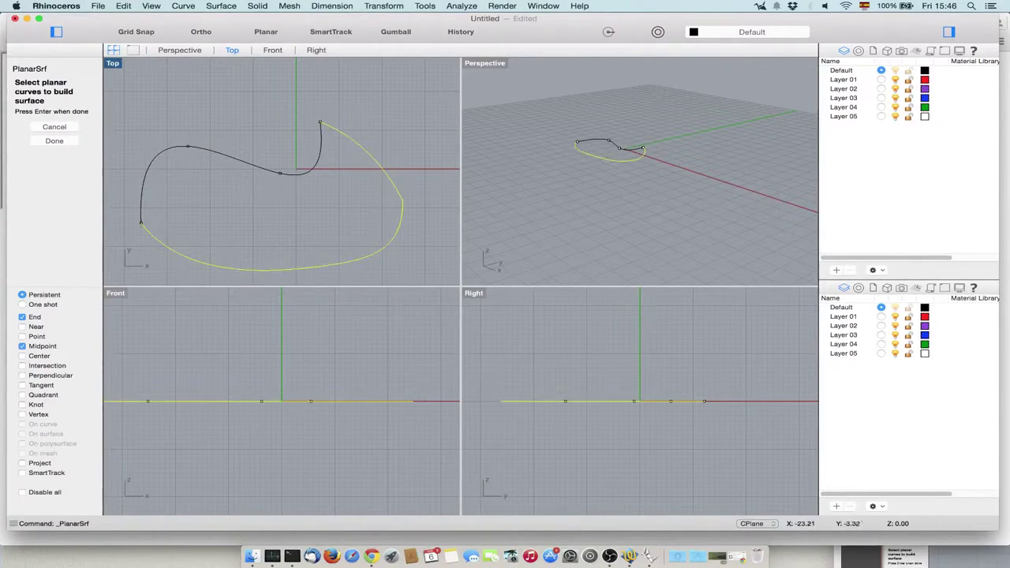
click(58, 140)
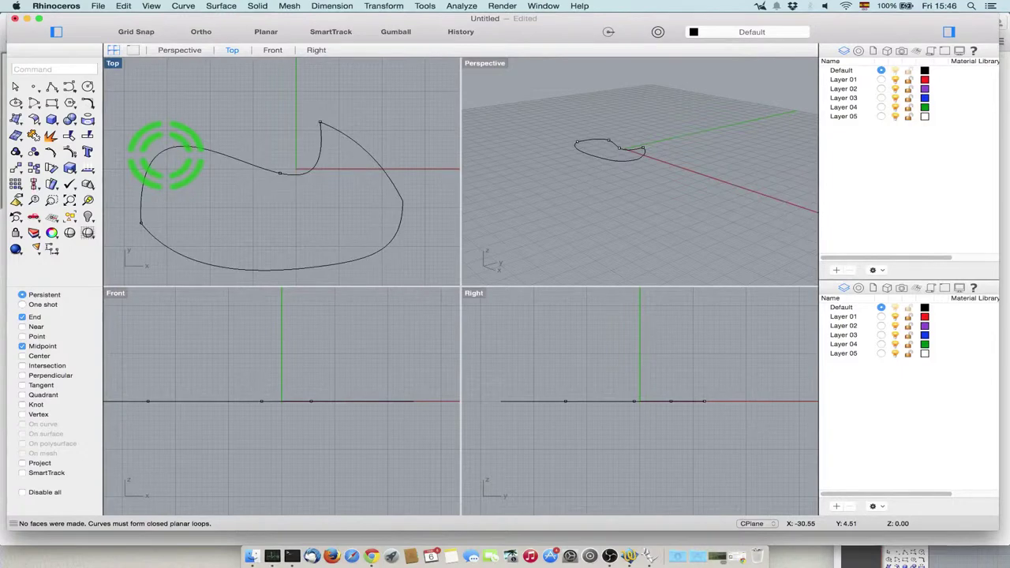
click(187, 148)
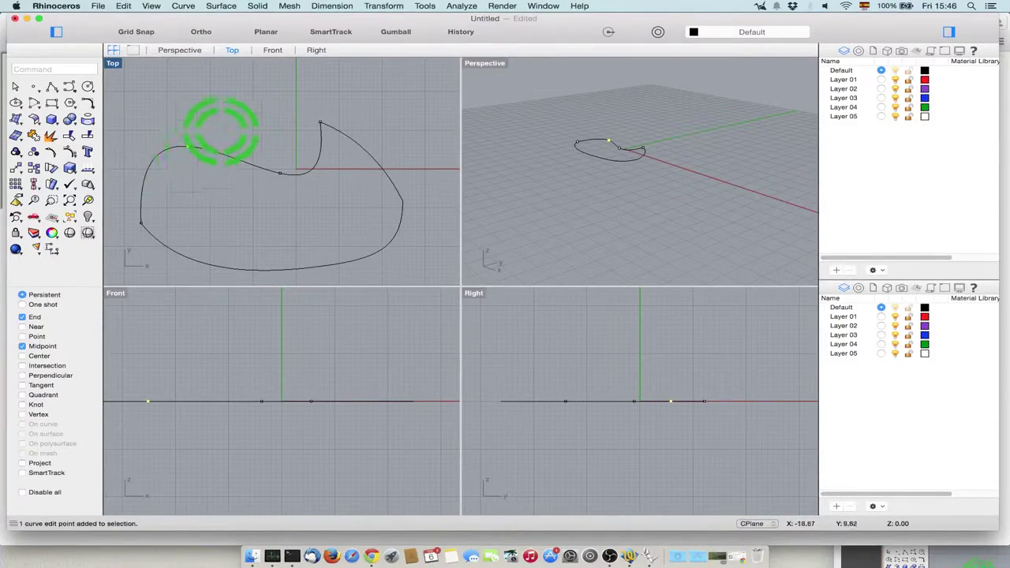
click(51, 152)
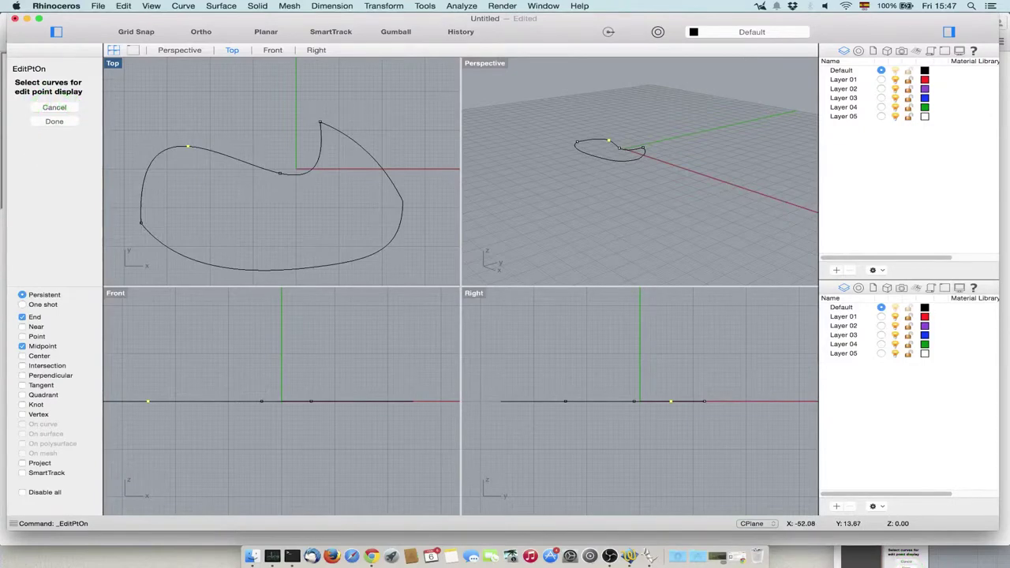
click(58, 108)
right_click(206, 98)
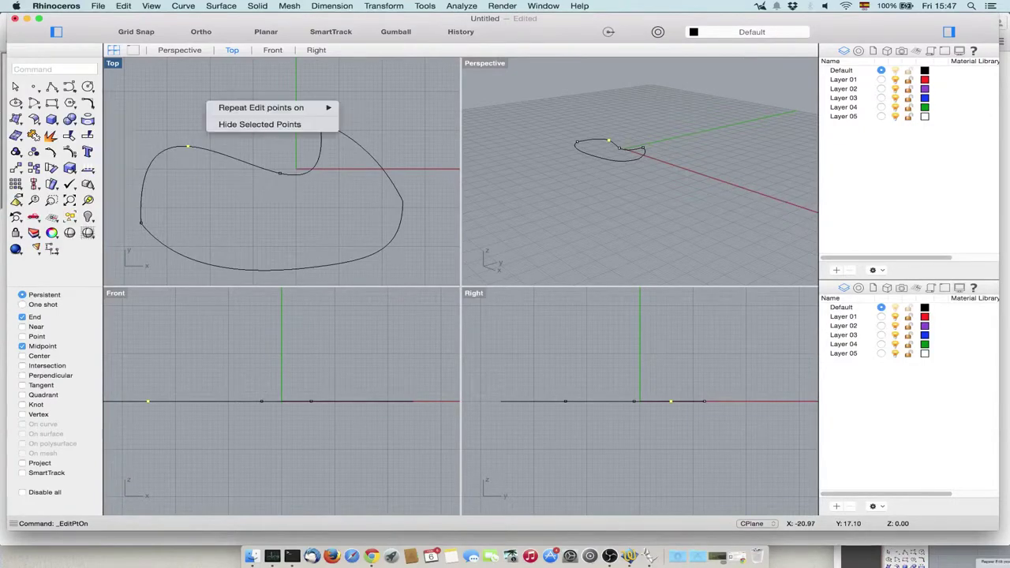
key(Escape)
right_drag(169, 98, 264, 166)
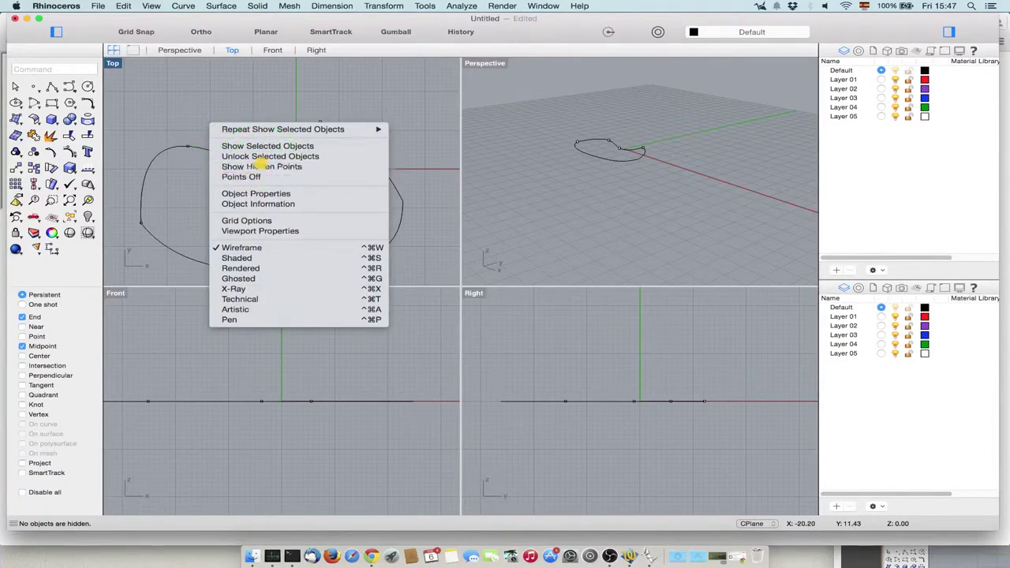
Flatten the S-curve's hump by moving its second edit point from the west down to the x axis, and turn the points off.
click(188, 147)
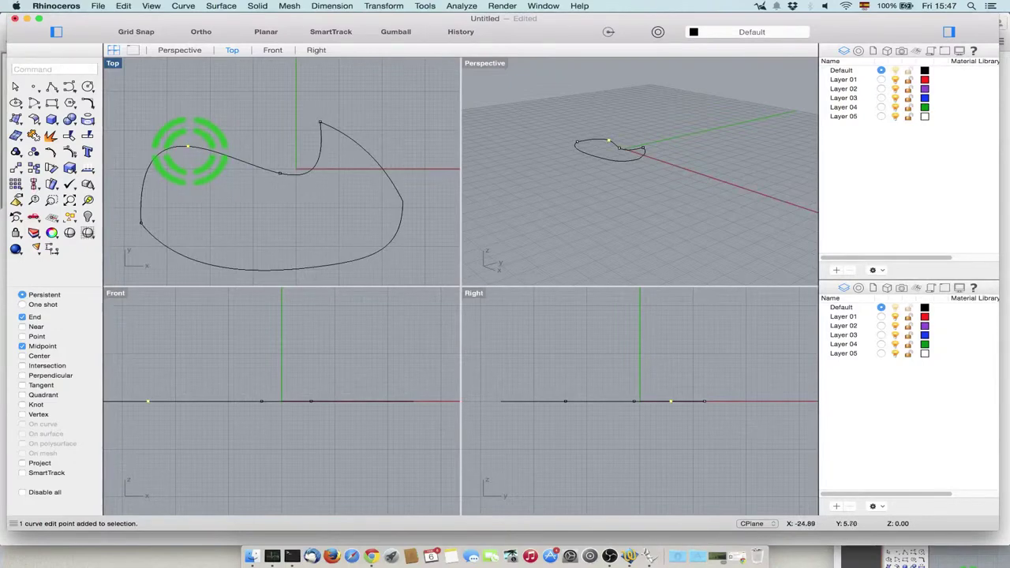
drag(188, 147, 198, 167)
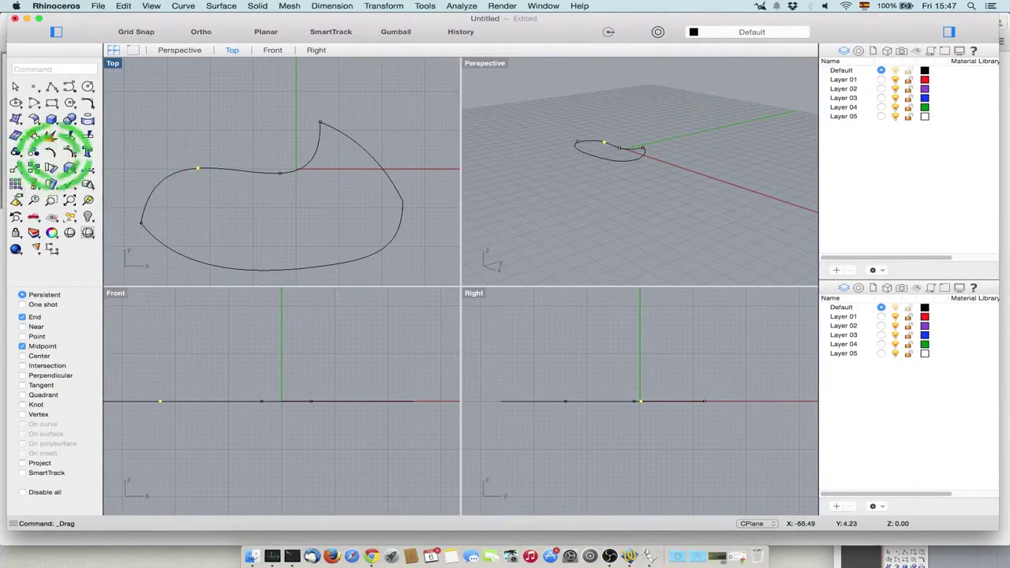
click(69, 152)
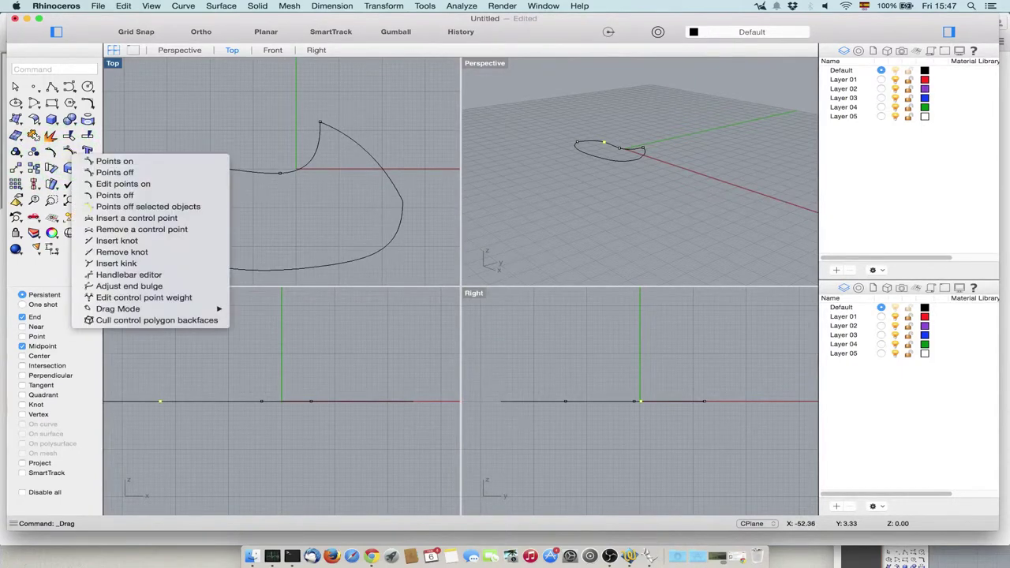
click(114, 172)
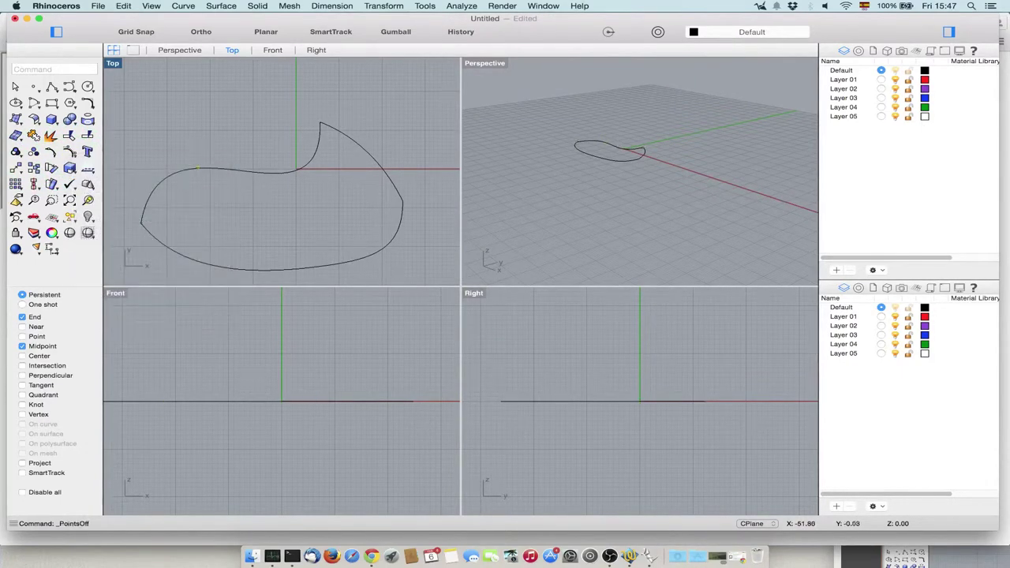
click(166, 176)
key(Escape)
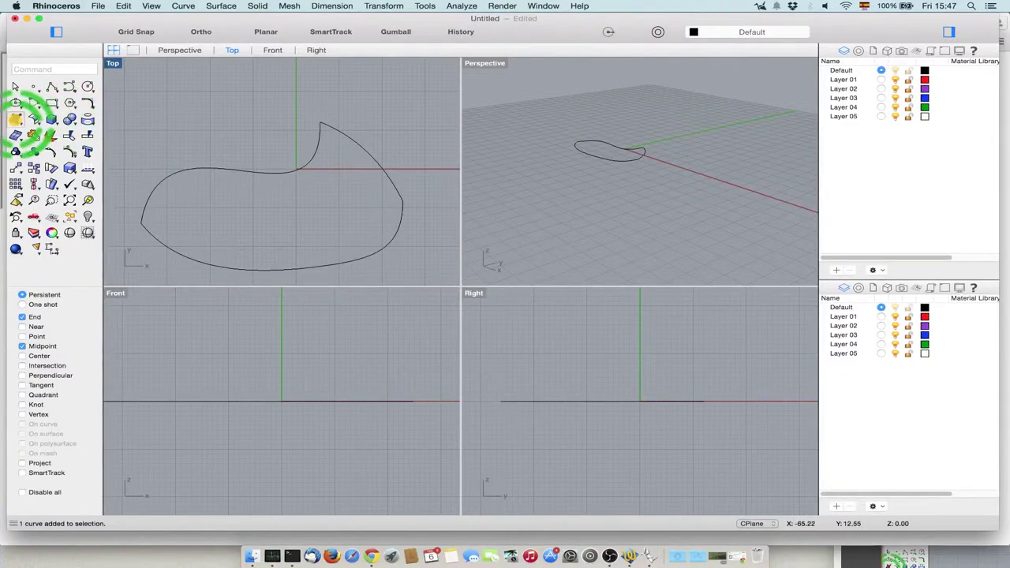
Create a planar surface from all three curves of the closed outline.
drag(15, 119, 44, 138)
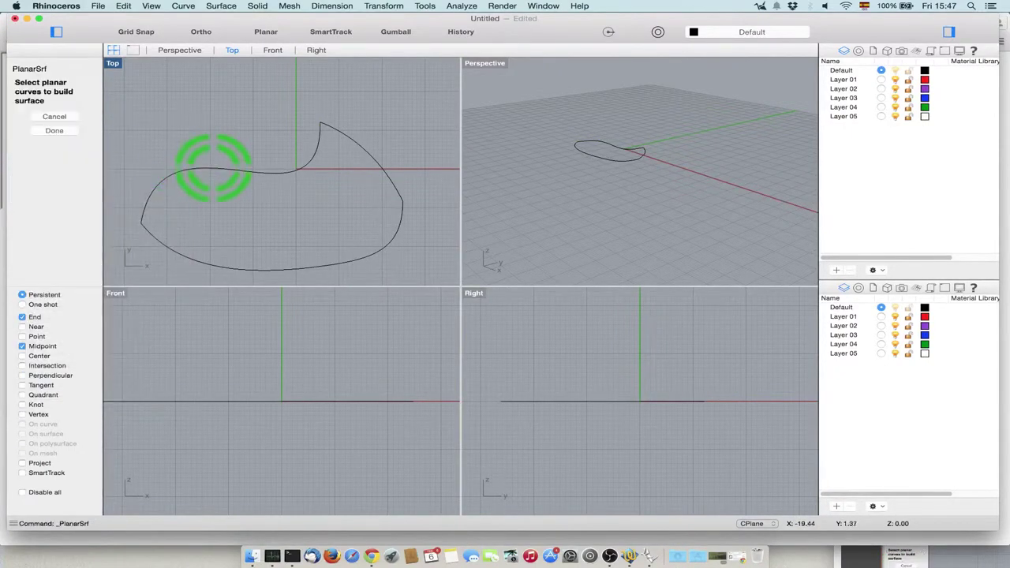
click(230, 168)
click(349, 141)
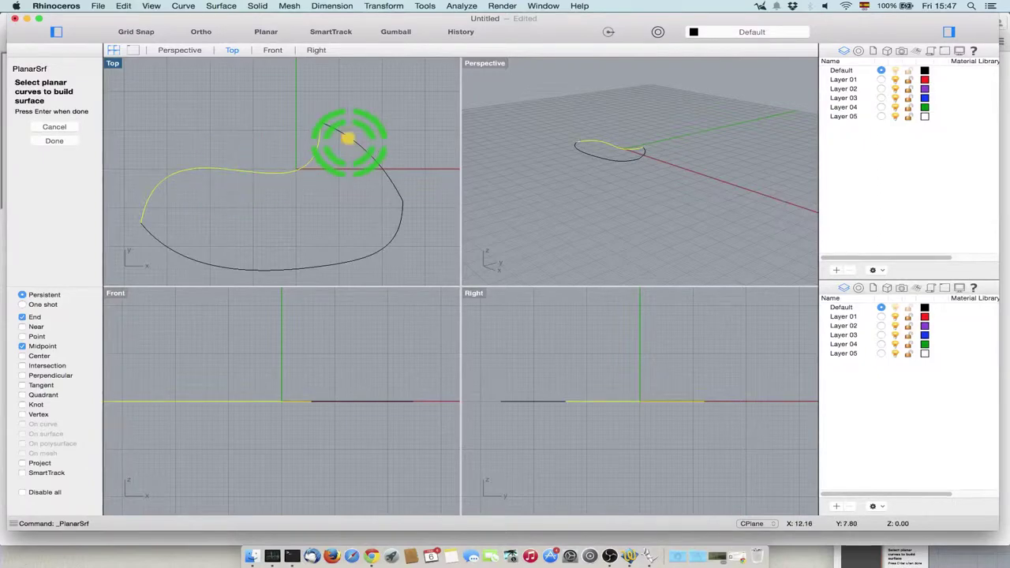
click(390, 241)
key(Return)
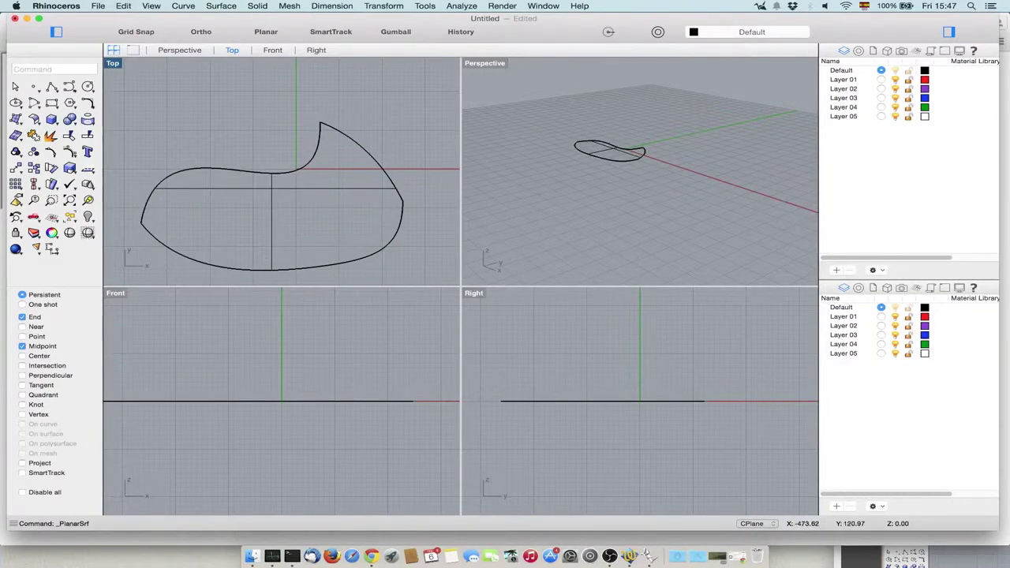
Set the Perspective viewport to Rendered display and show the planar surface up close.
right_click(489, 63)
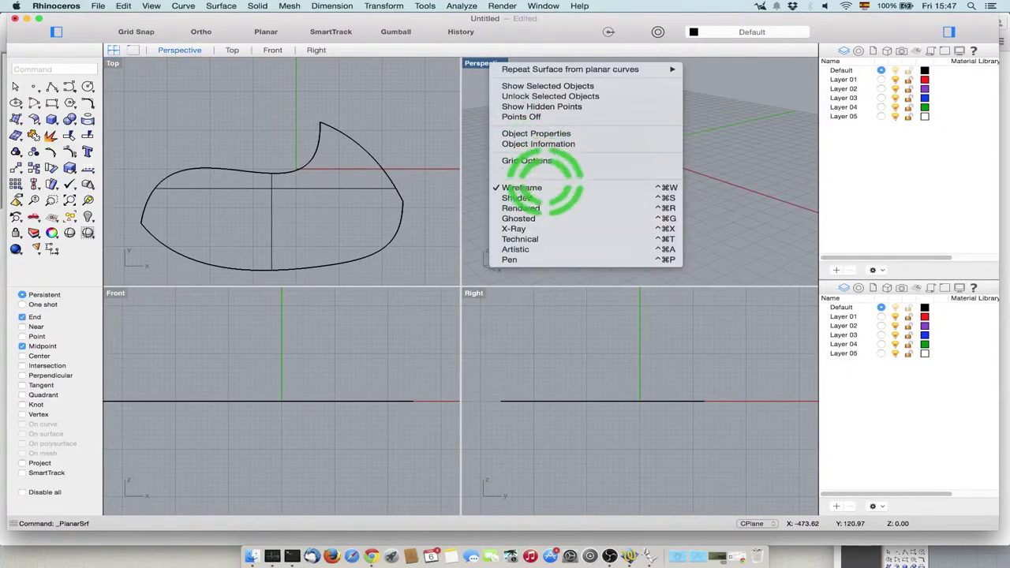
click(545, 208)
click(543, 209)
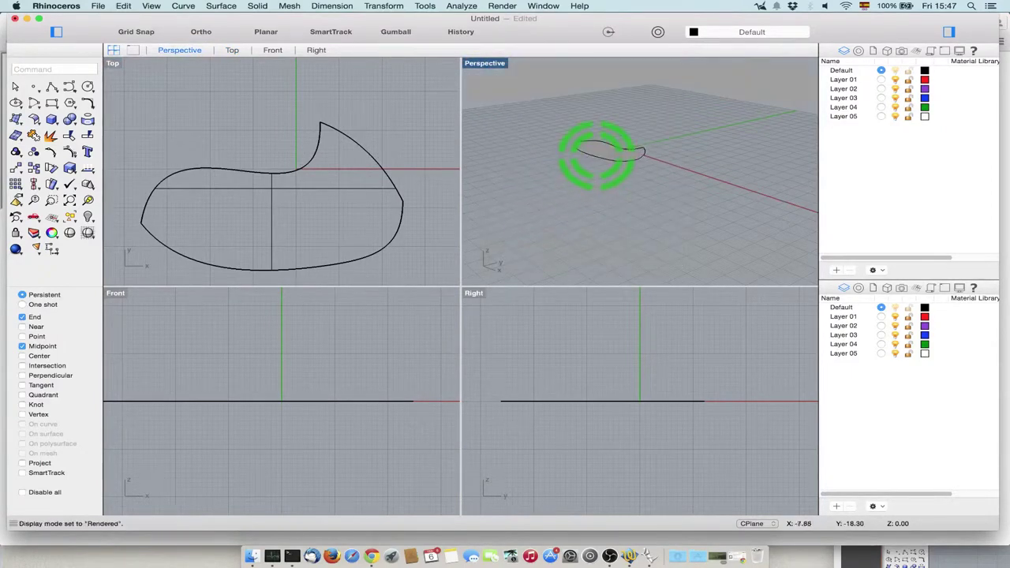
scroll(597, 154, up, 12)
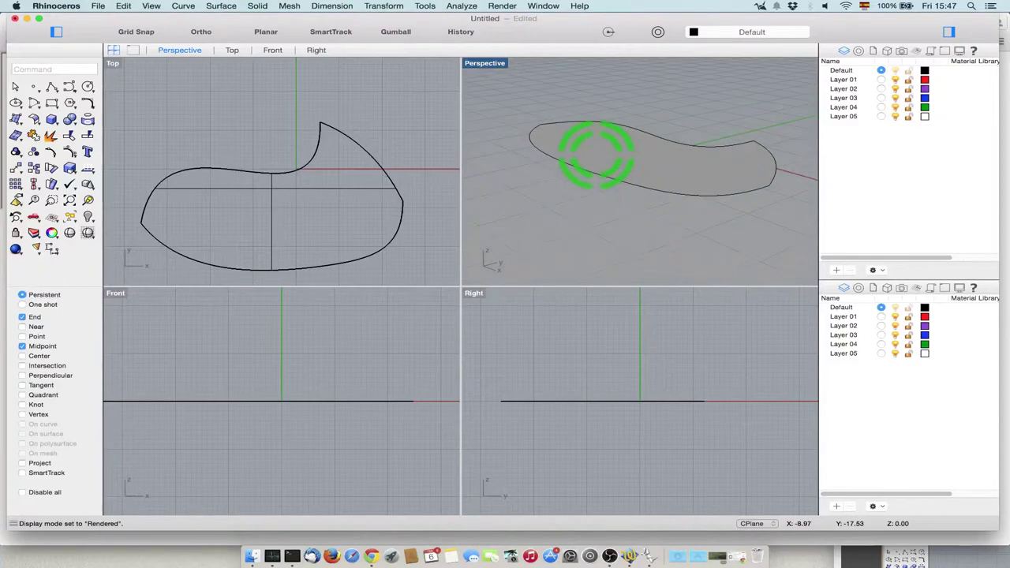
right_click(596, 140)
click(642, 95)
mouse_move(562, 186)
right_down()
mouse_move(590, 113)
mouse_move(560, 72)
mouse_move(545, 176)
mouse_move(565, 188)
right_up()
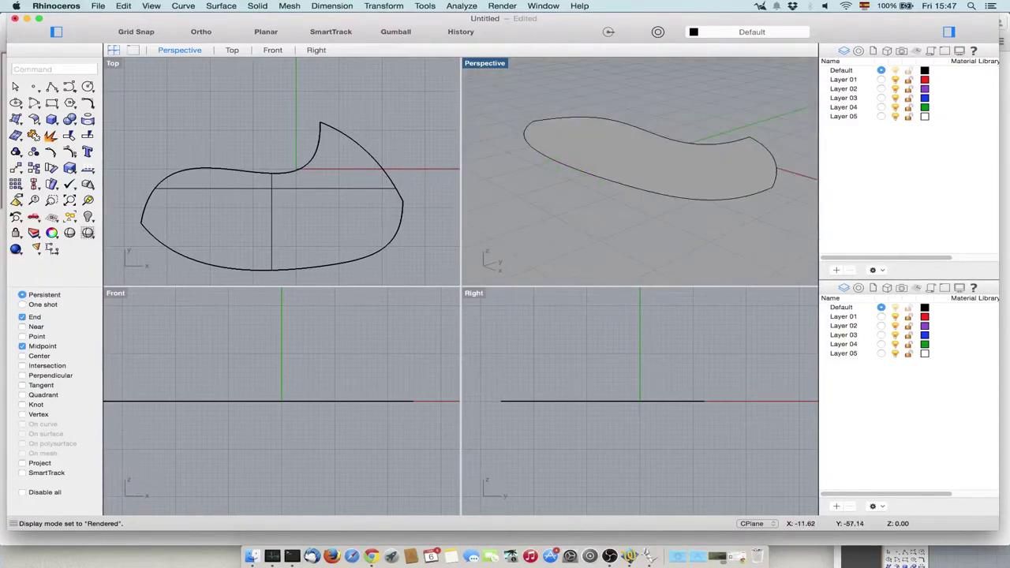
Delete the planar surface, keeping its three boundary curves.
click(329, 190)
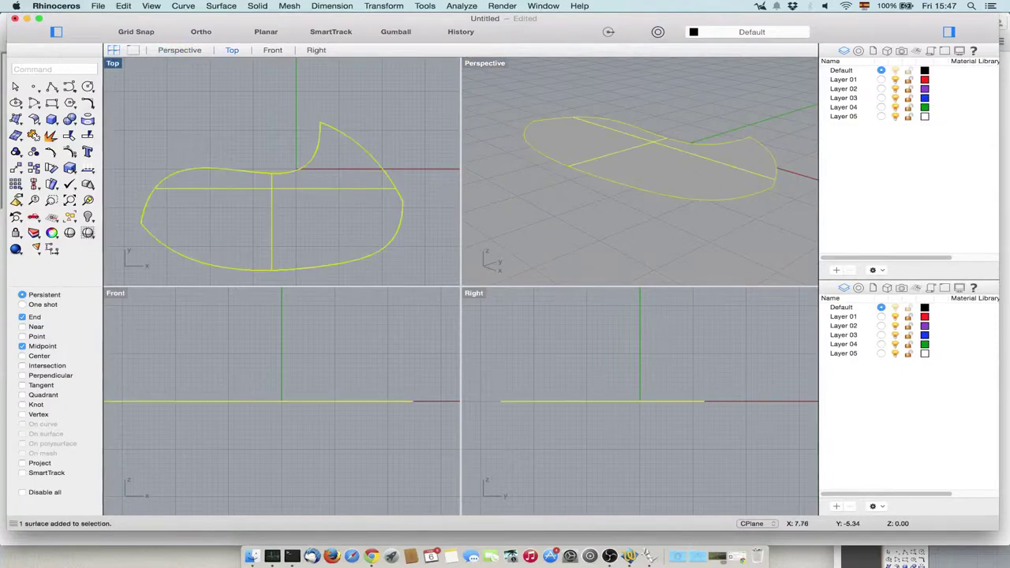
key(Delete)
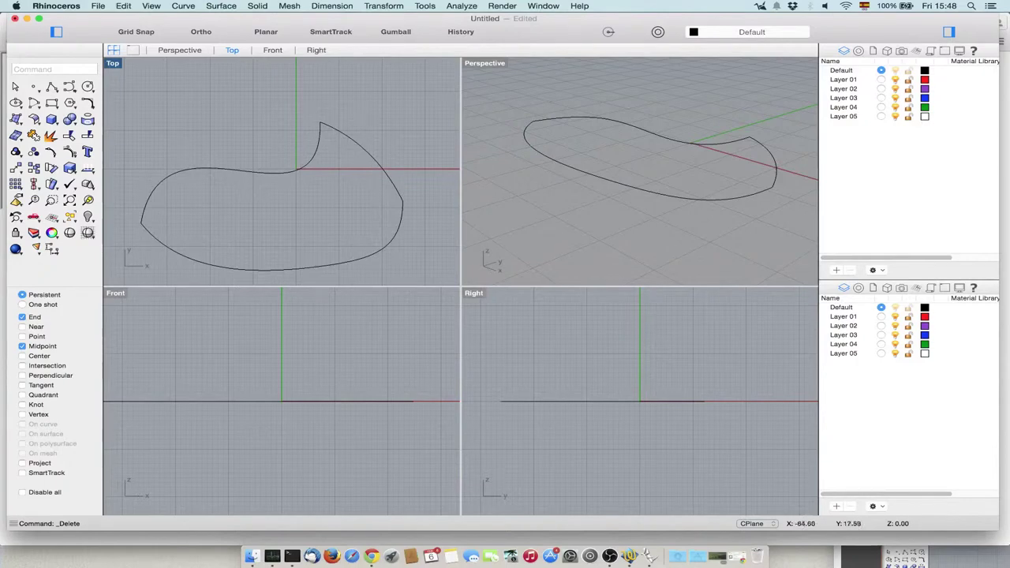
Draw a vertical polyline segment about 19 units tall up from the outline's eastern corner, with Ortho on.
click(52, 87)
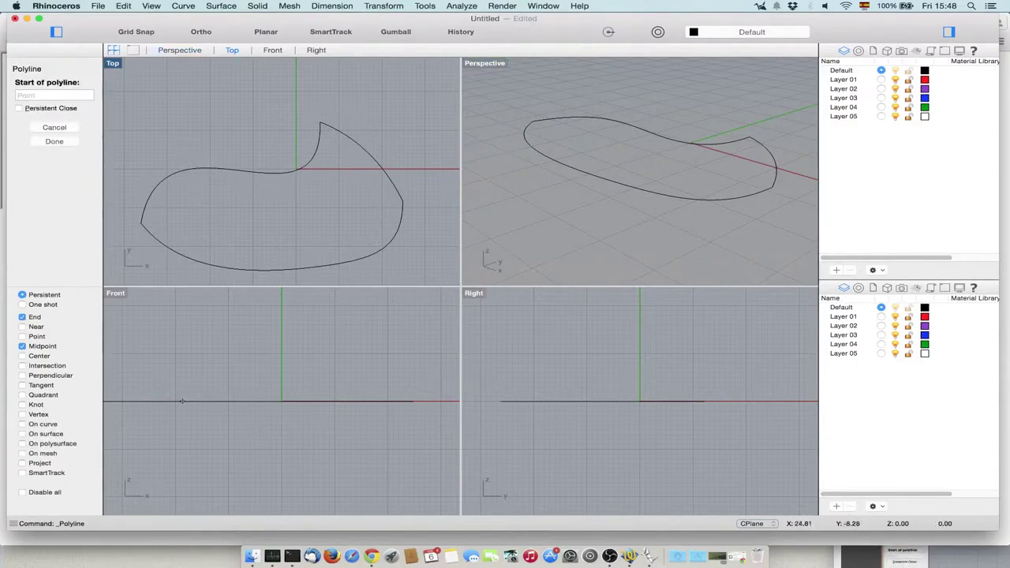
click(402, 202)
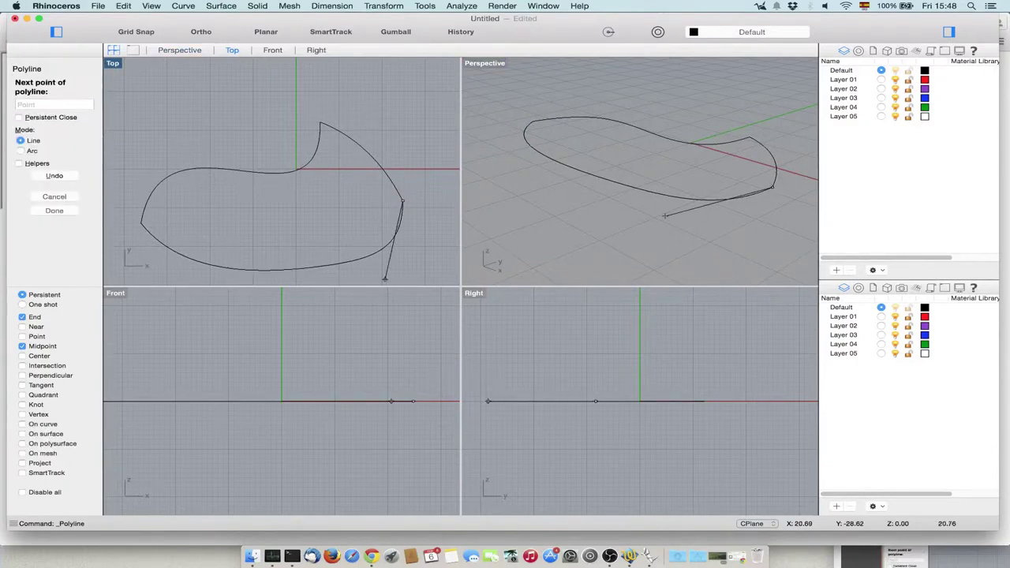
key(F8)
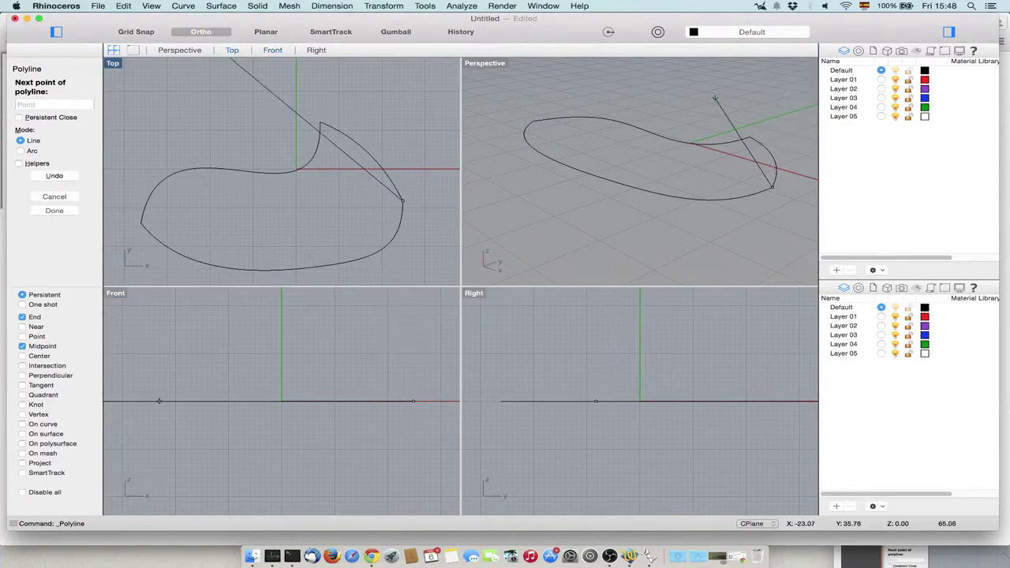
click(408, 310)
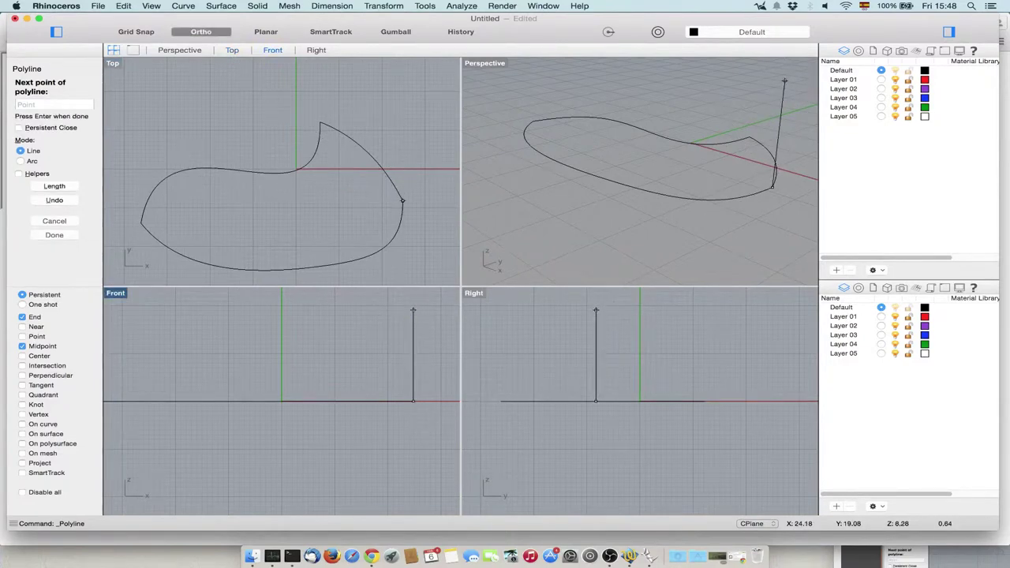
key(Return)
right_click(537, 158)
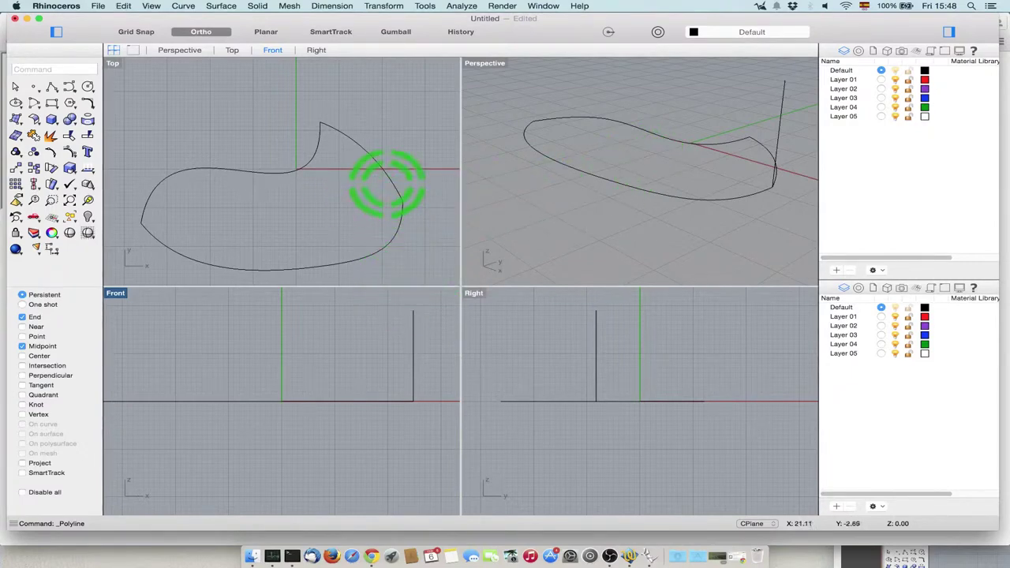
Try to draw a degree 3 curve with Ortho off from the outline's northern corner to the vertical line's base, and delete it.
click(69, 86)
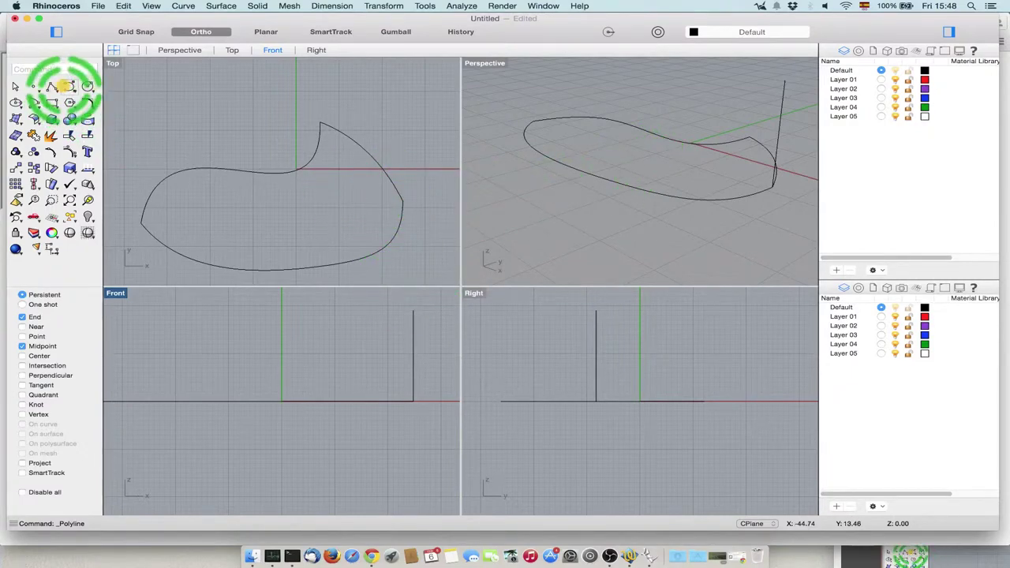
click(750, 139)
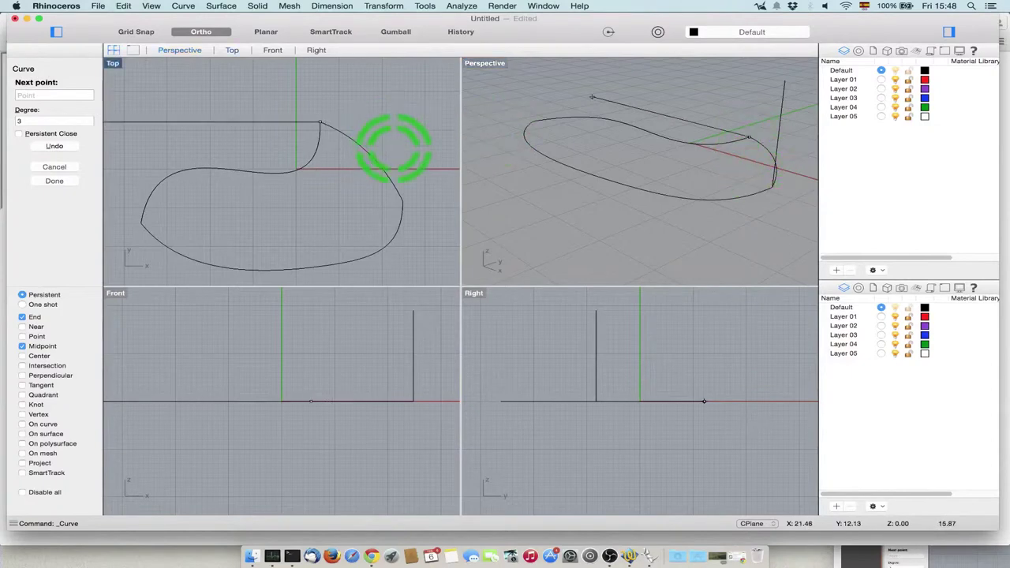
click(202, 32)
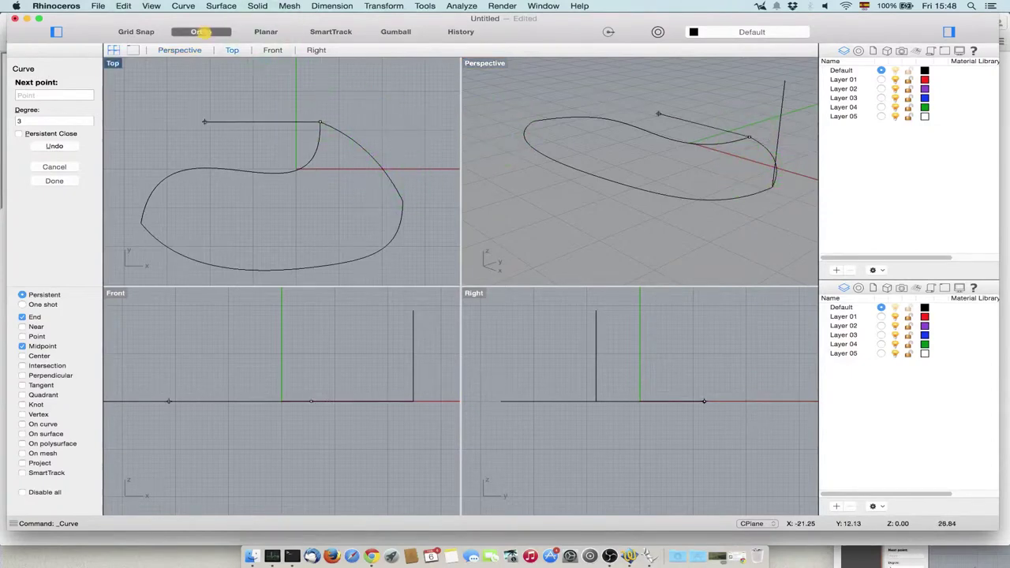
click(352, 157)
click(384, 199)
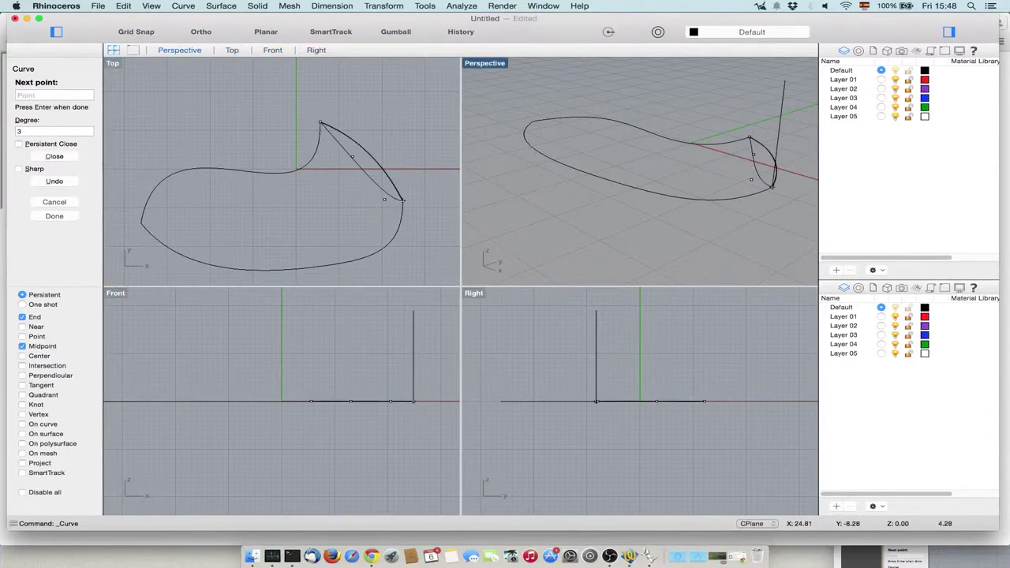
key(Return)
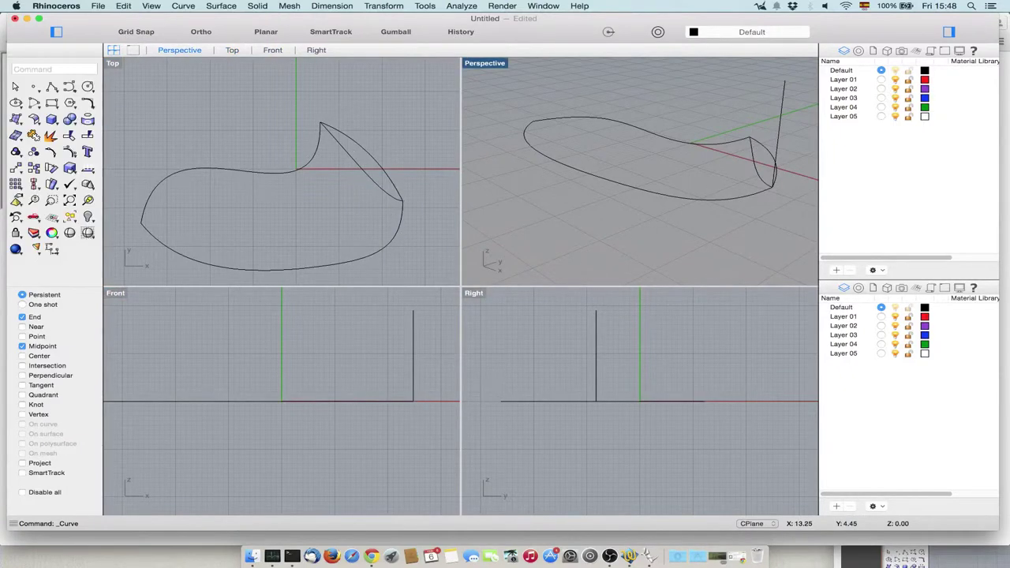
click(753, 166)
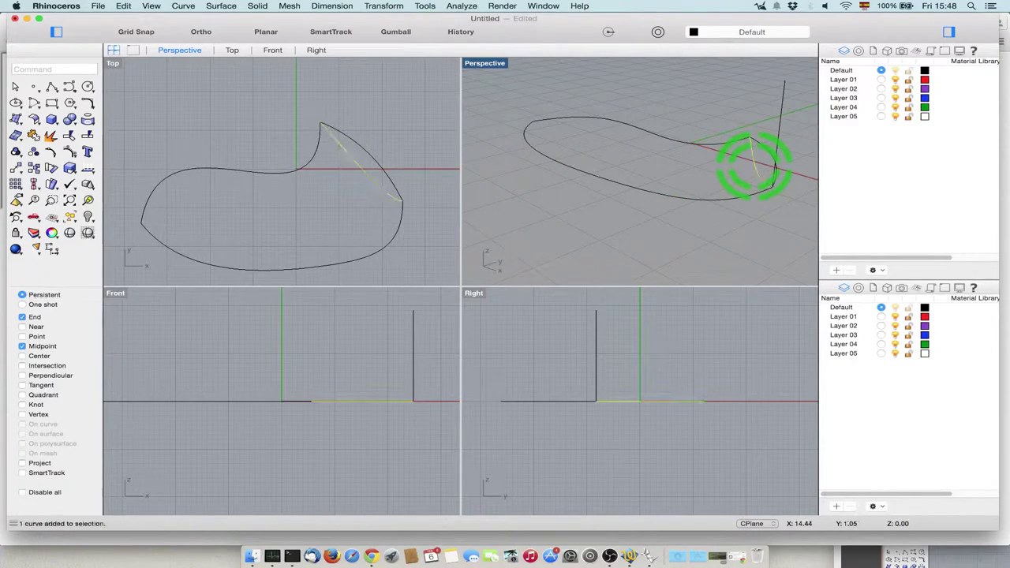
key(Delete)
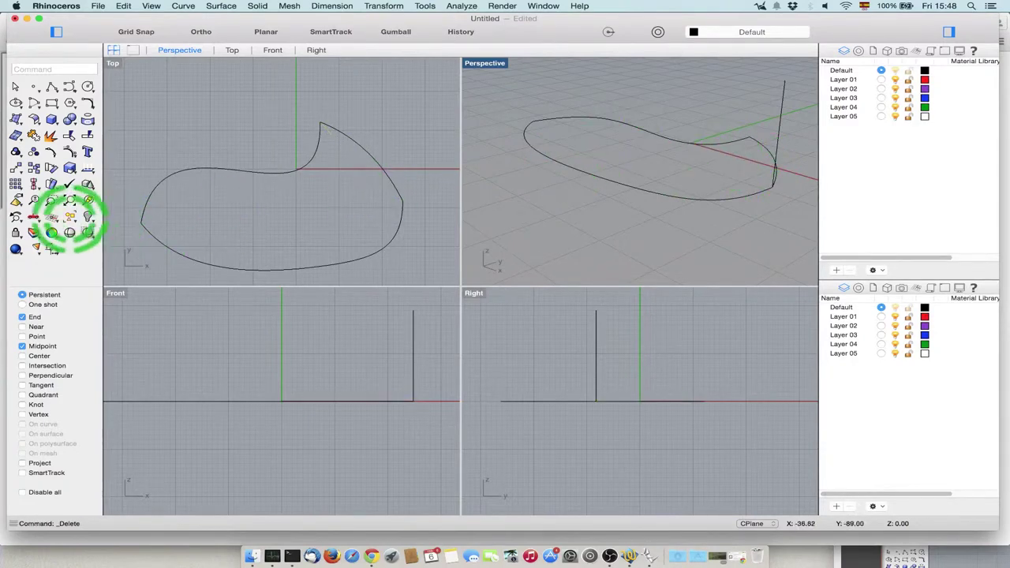
Set the Perspective viewport's construction plane origin at the base of the vertical line.
click(53, 214)
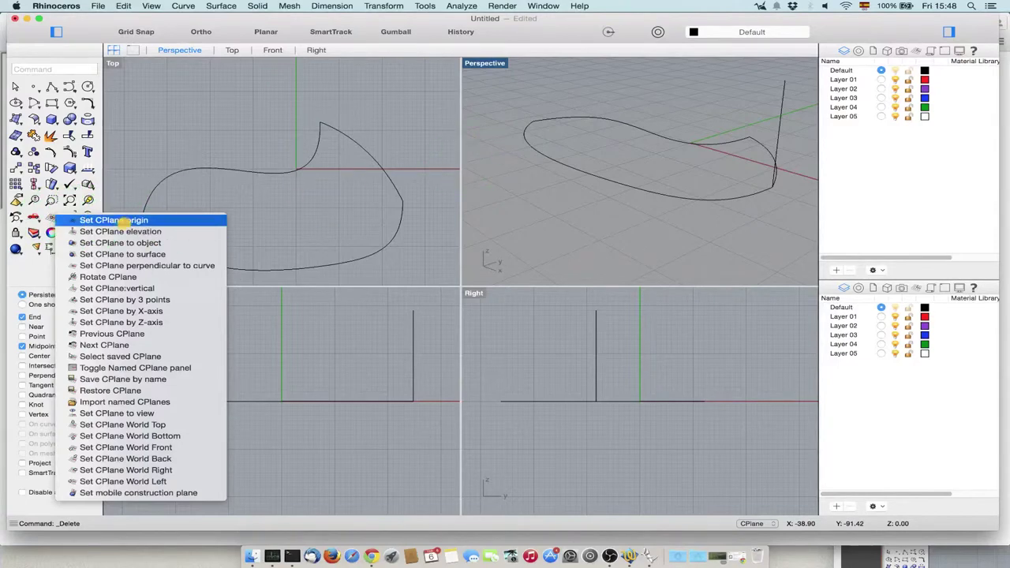
click(125, 221)
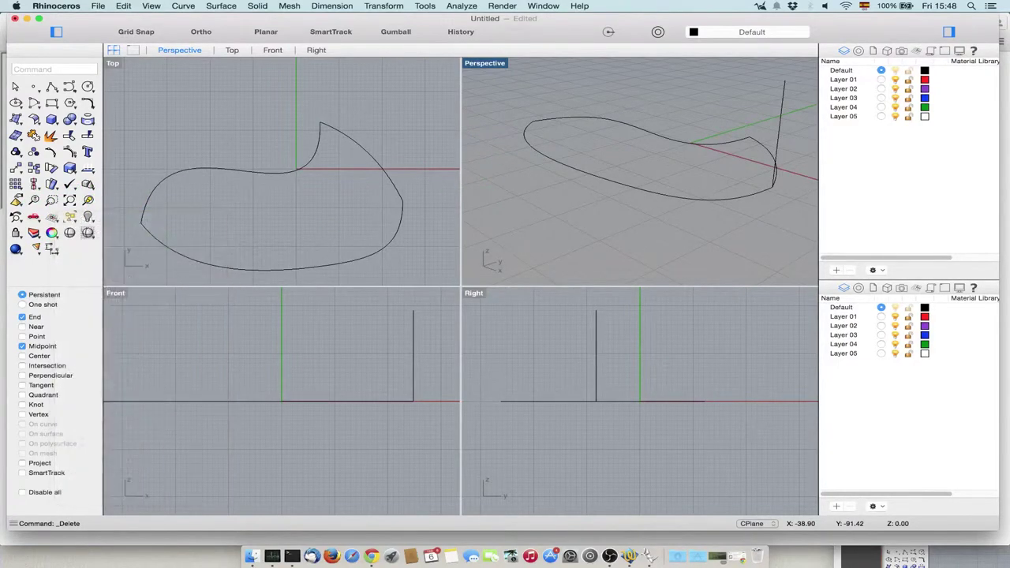
click(403, 199)
click(774, 188)
right_drag(709, 230, 557, 194)
right_drag(663, 195, 546, 198)
click(536, 213)
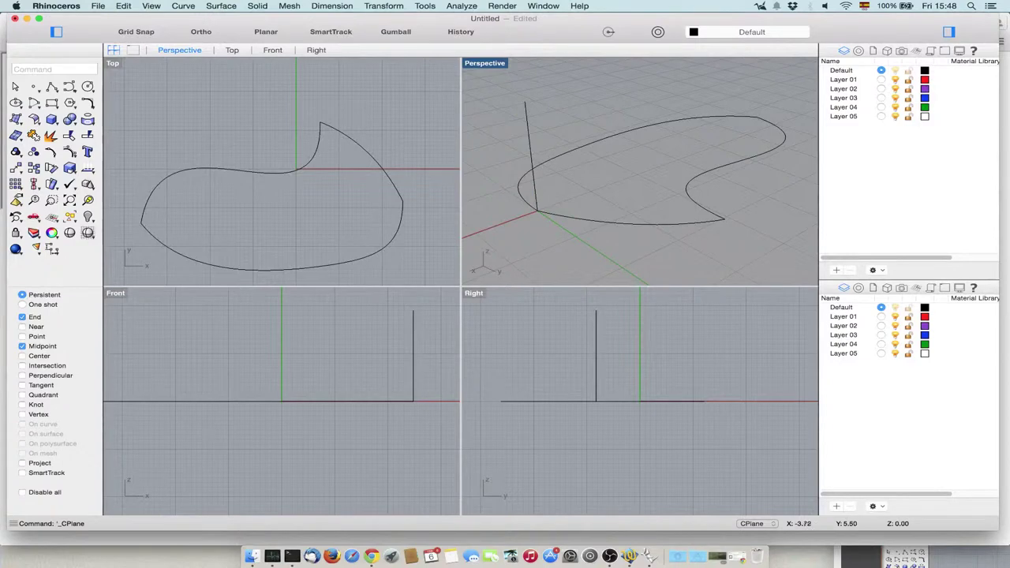
Delete the outline curve that joins the vertical line's base to the northern corner.
click(624, 225)
key(Delete)
click(541, 212)
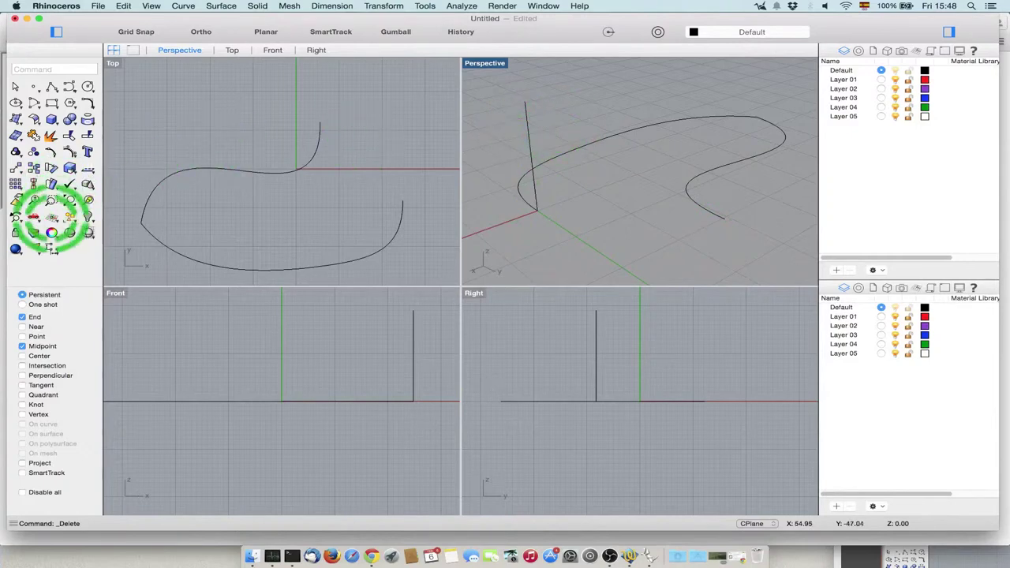
Set the construction plane by 3 points: the vertical line's upper end, its base, and the free end of the S-curve.
click(51, 214)
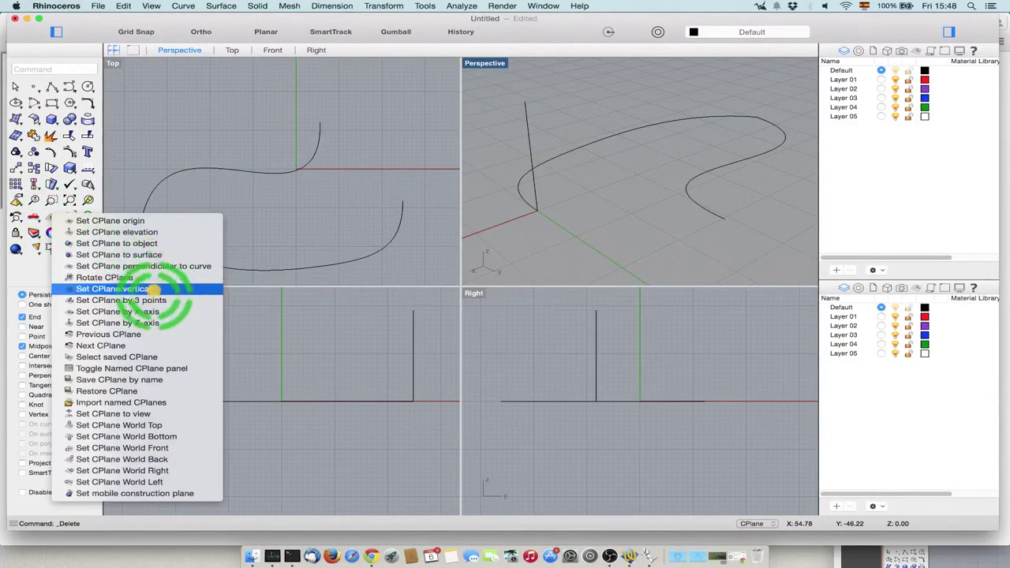
click(175, 300)
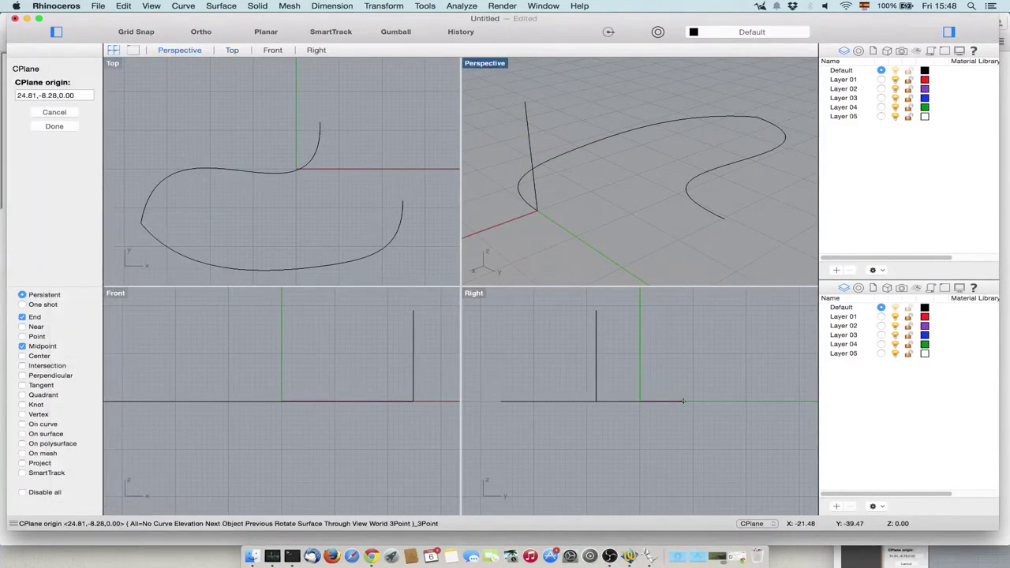
click(526, 102)
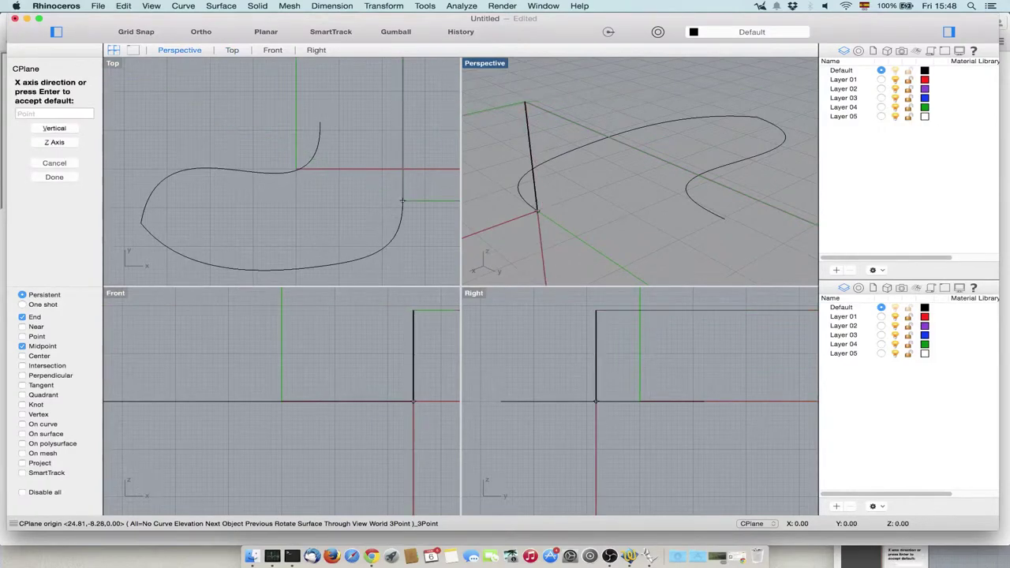
click(537, 211)
click(724, 218)
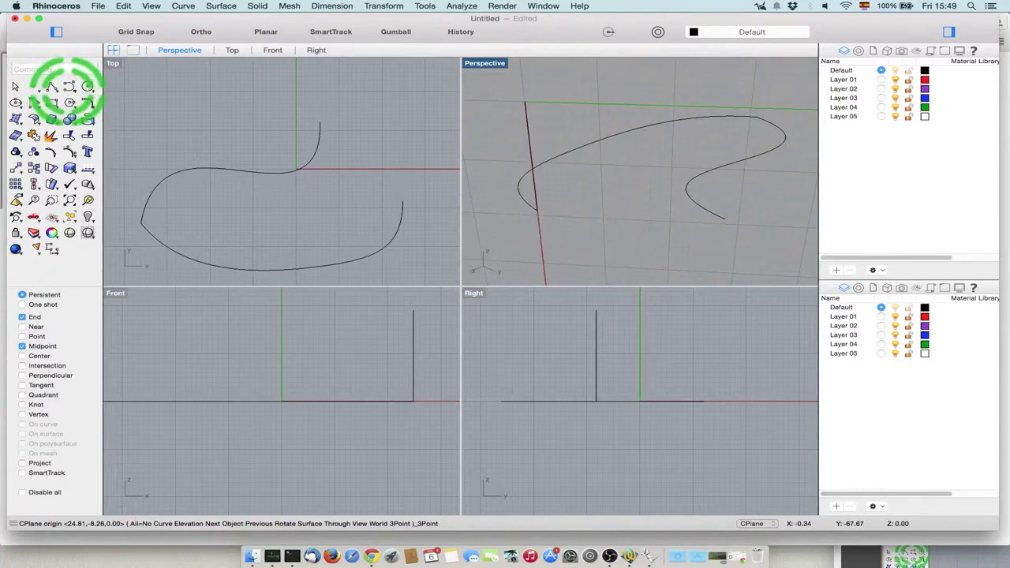
Draw a degree 3 arched curve on the upright construction plane from the vertical line's base to the S-curve's free end.
click(70, 87)
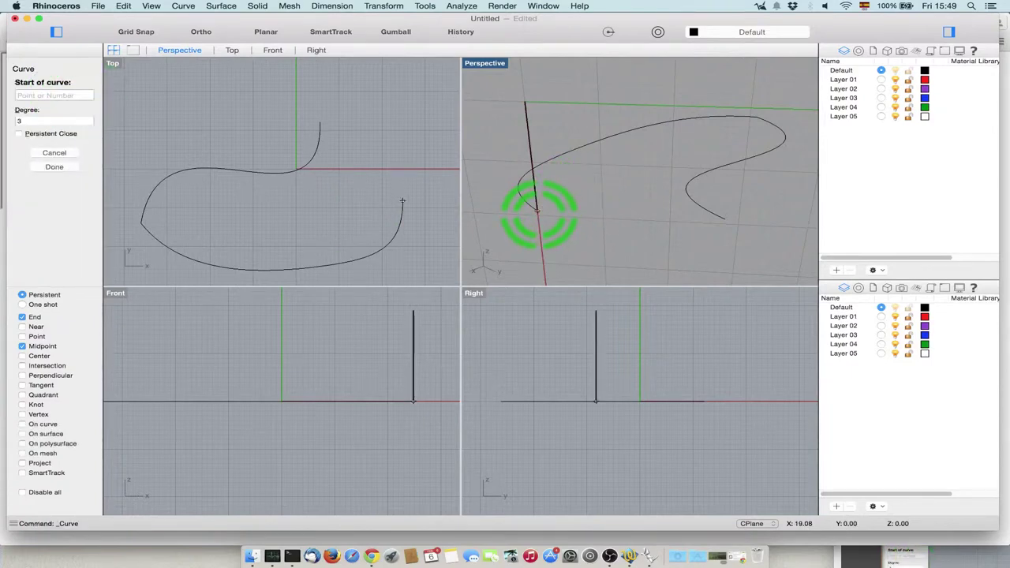
click(537, 210)
click(604, 123)
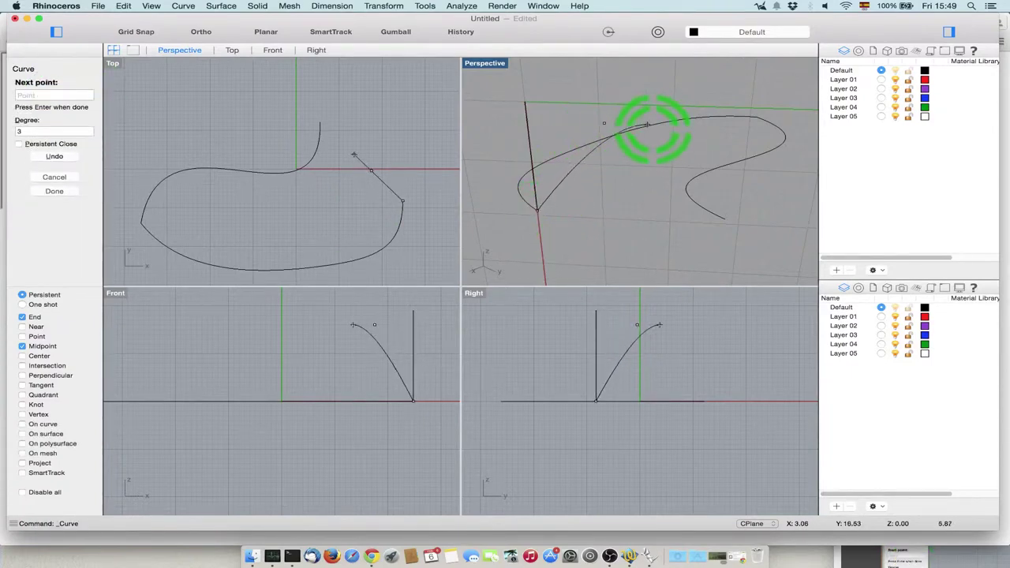
click(673, 149)
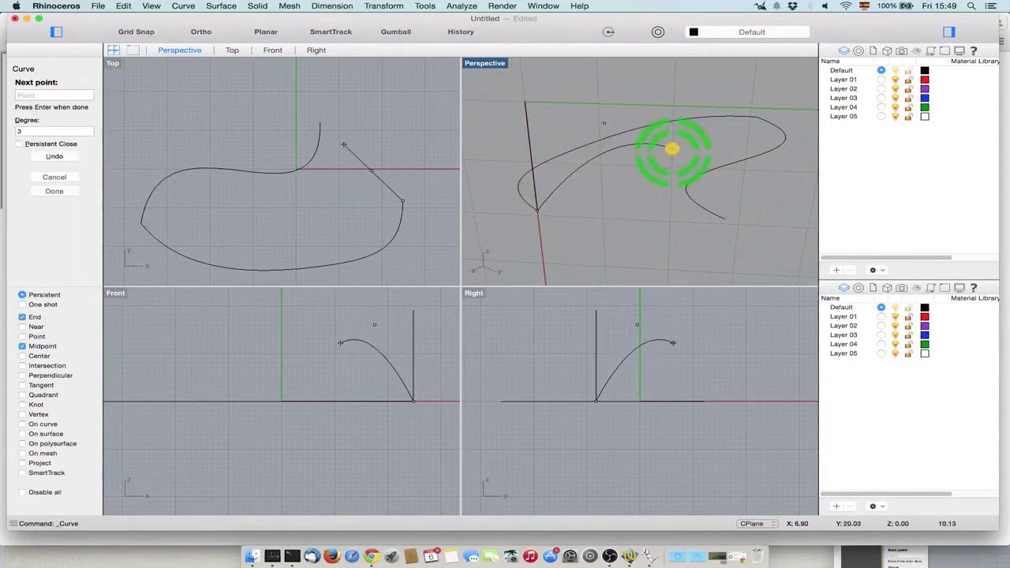
click(722, 213)
key(Return)
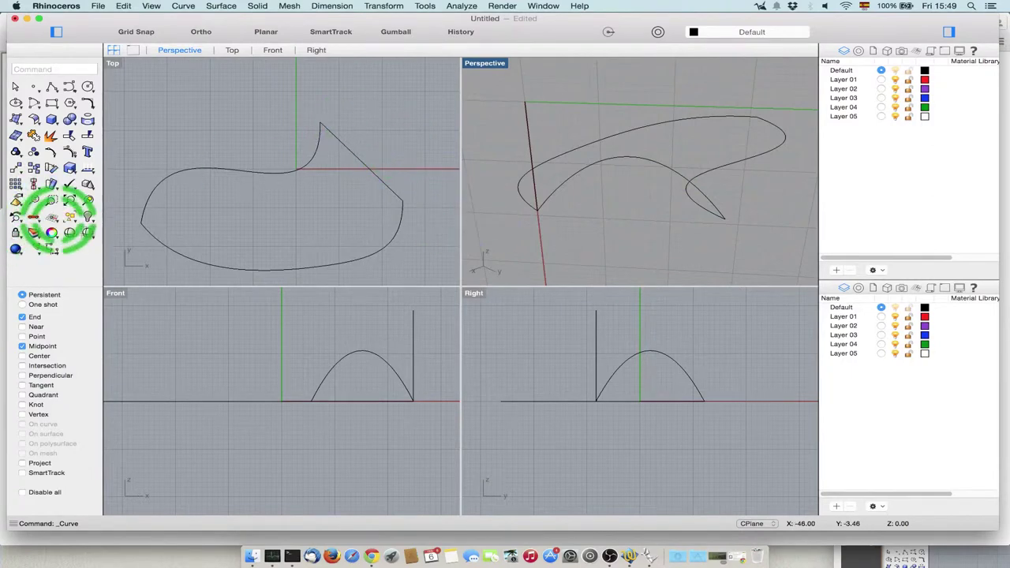
Restore the previous construction plane and view the arched curve from another angle in Perspective.
click(52, 218)
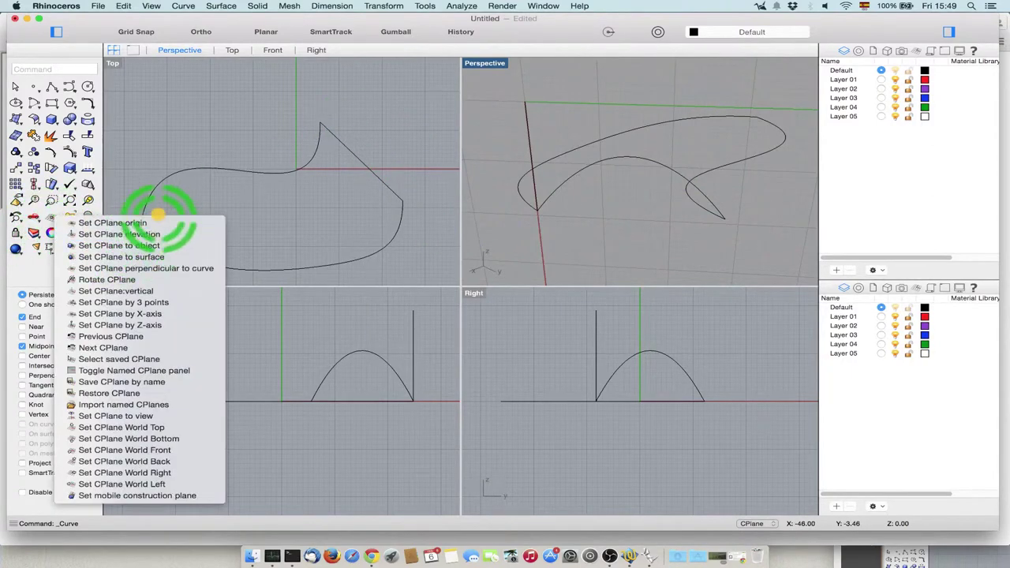
click(154, 336)
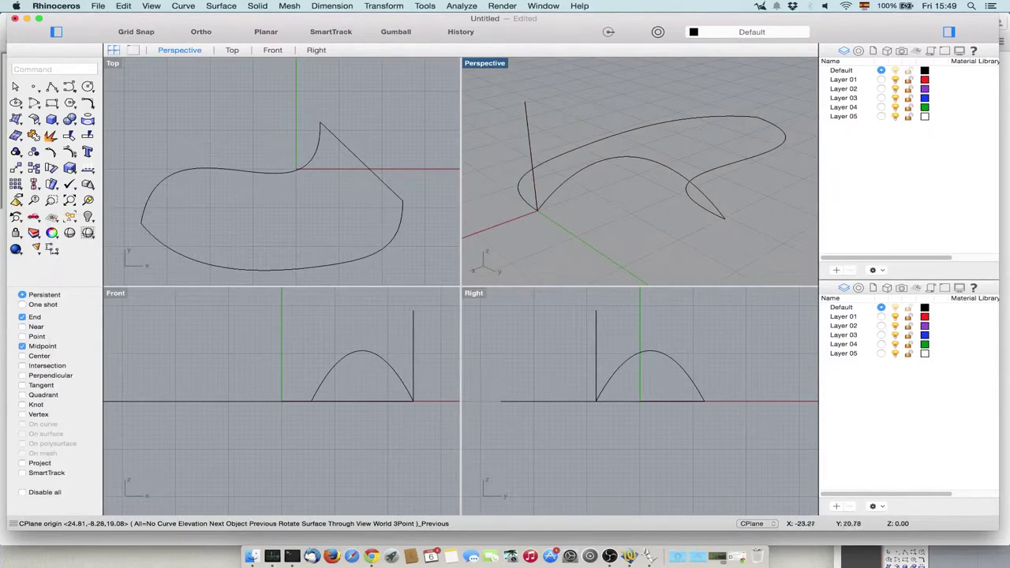
right_drag(653, 204, 735, 206)
right_drag(583, 209, 505, 215)
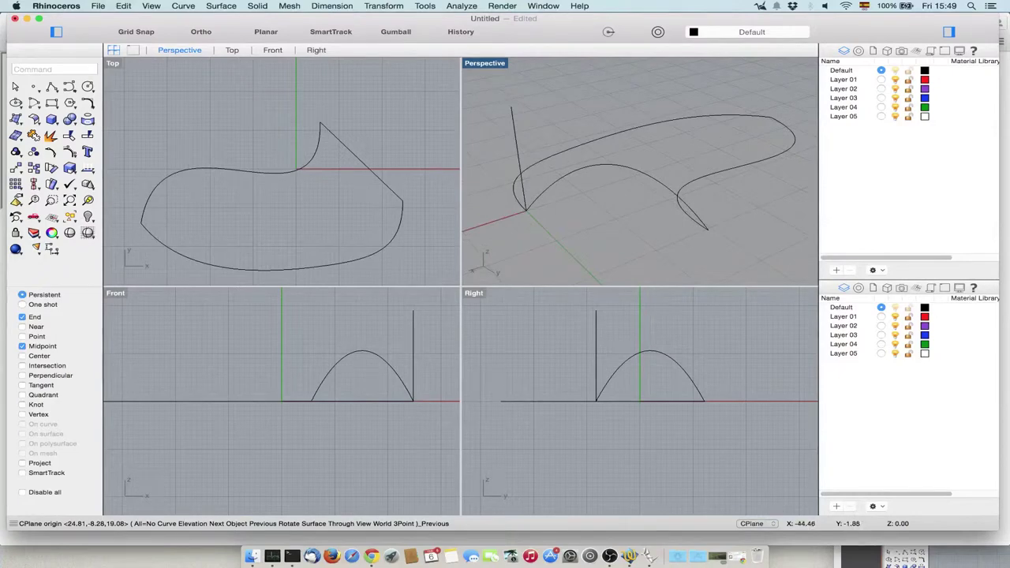
Create a one-rail sweep using the long southern curve as the rail and the arched curve as the cross section.
click(16, 119)
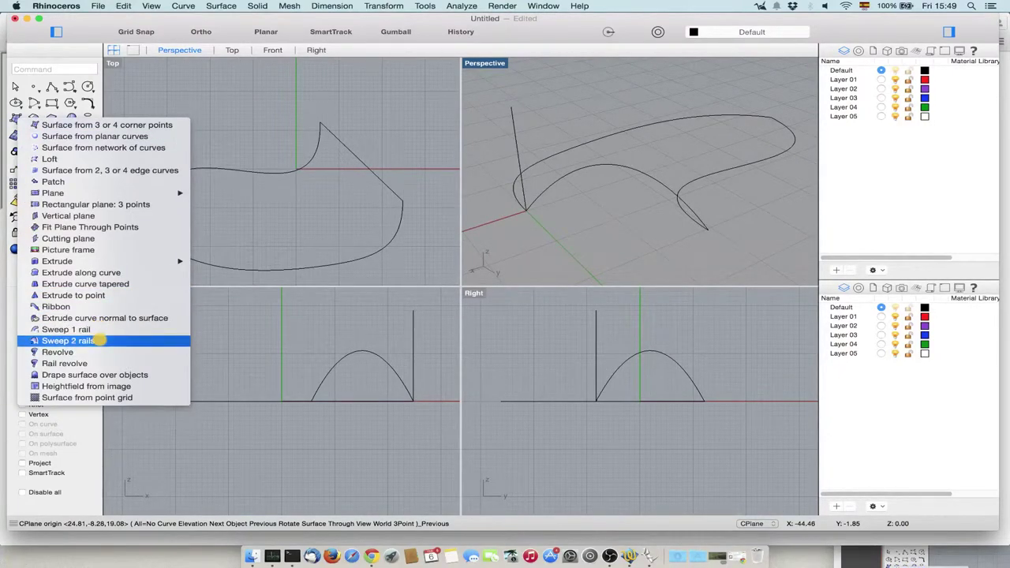
click(87, 329)
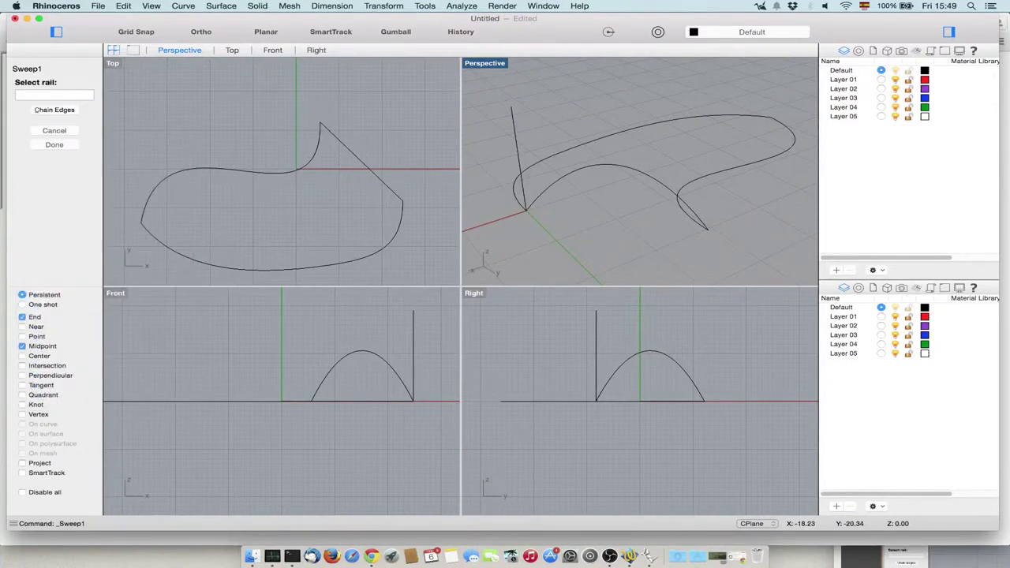
click(563, 154)
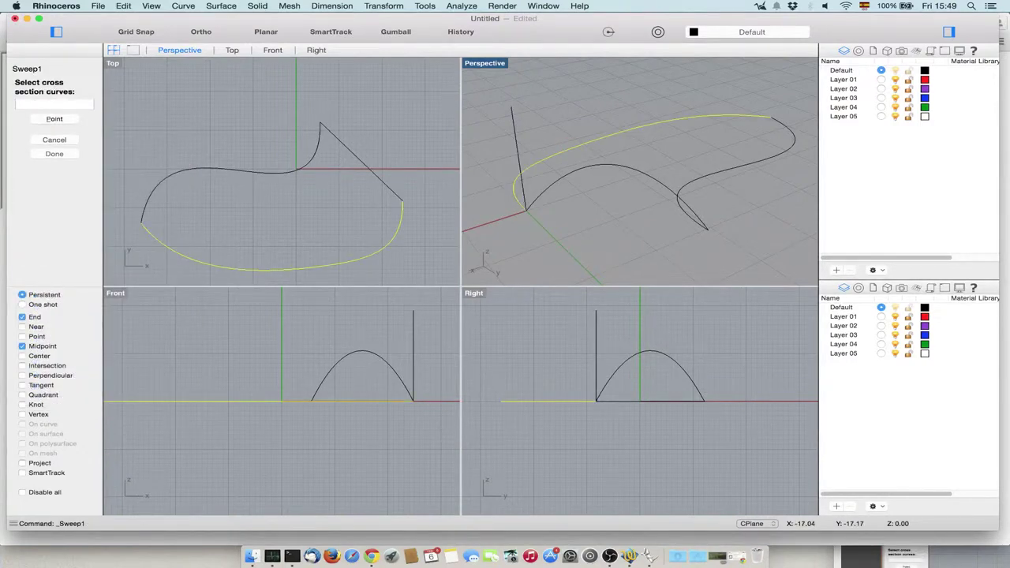
click(604, 165)
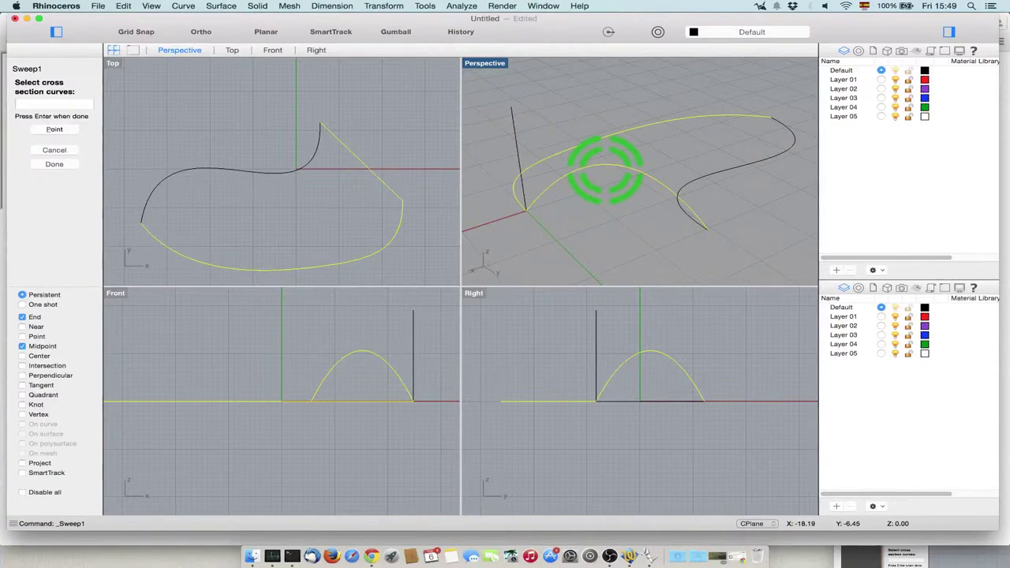
key(Return)
click(512, 299)
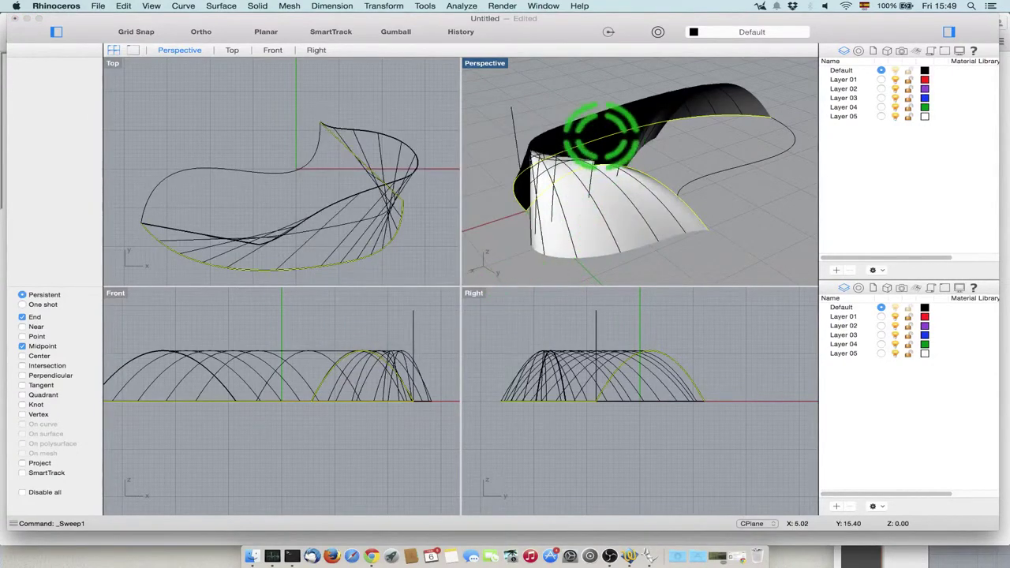
Examine the swept surface from several sides in Perspective and delete it.
right_click(525, 106)
right_drag(554, 118, 597, 108)
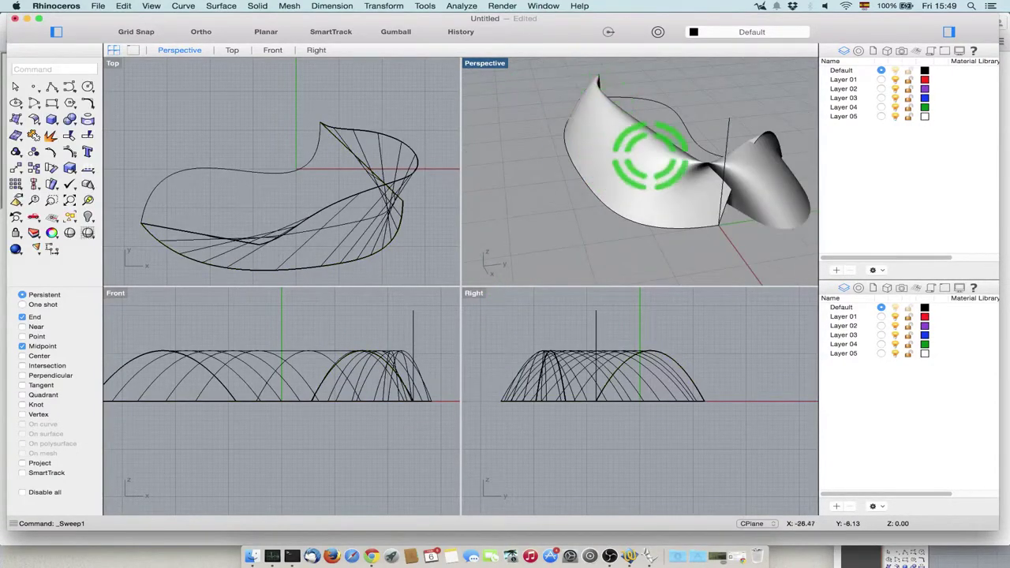
right_drag(649, 158, 544, 174)
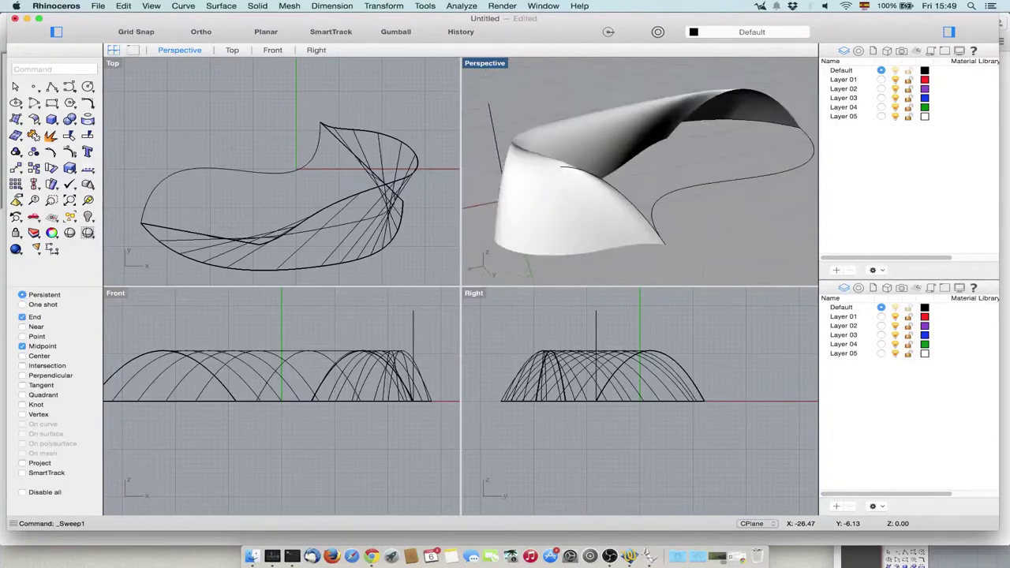
click(562, 165)
key(Delete)
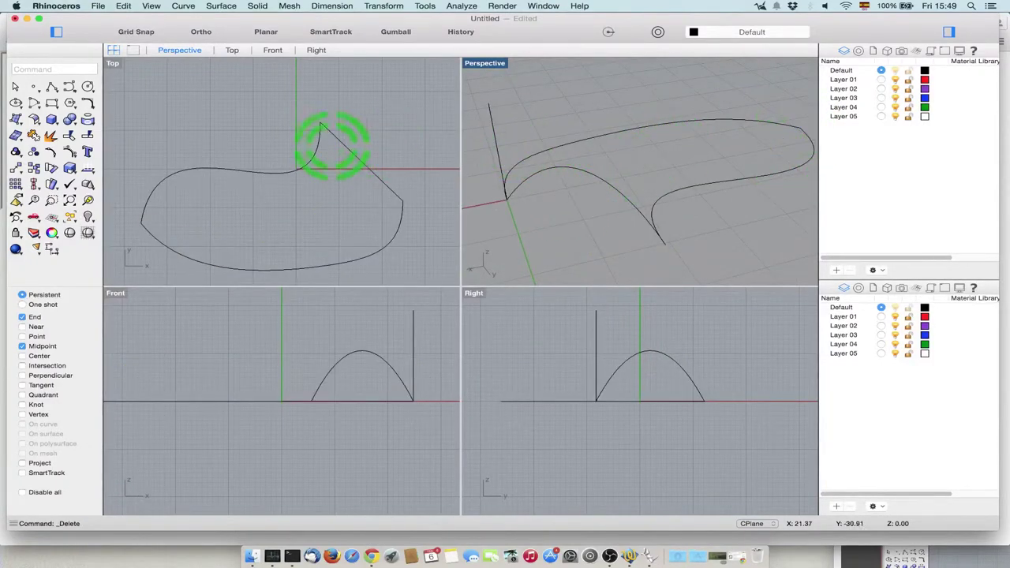
Create a two-rail sweep using the long southern curve and the S-curve as rails and the arched curve as the cross section.
click(17, 118)
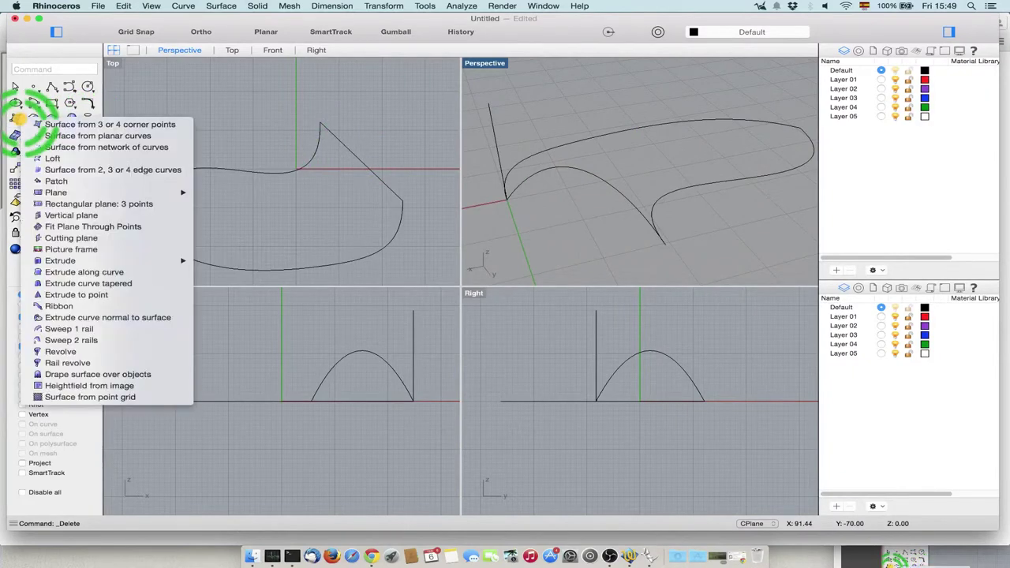
click(75, 340)
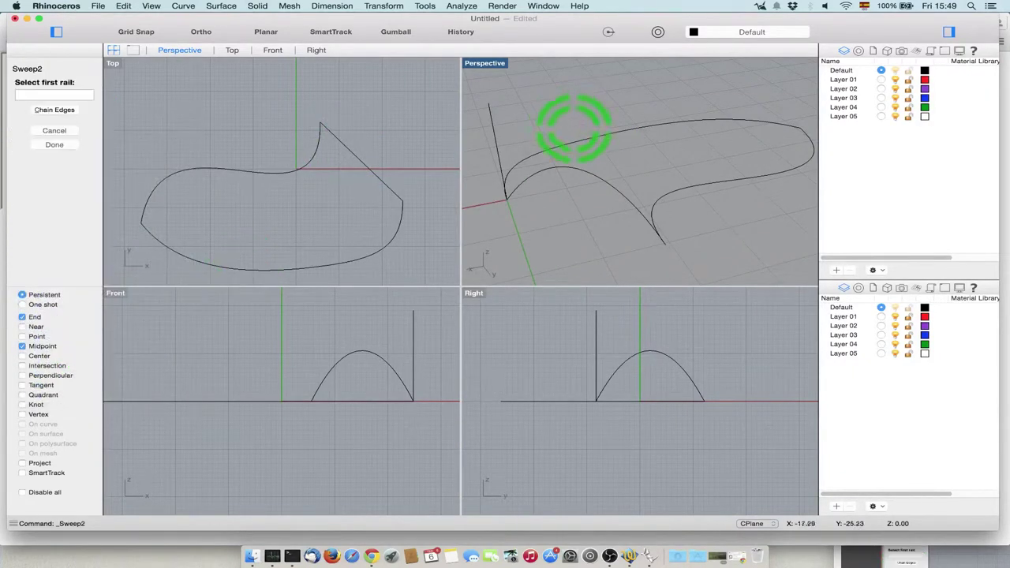
click(610, 135)
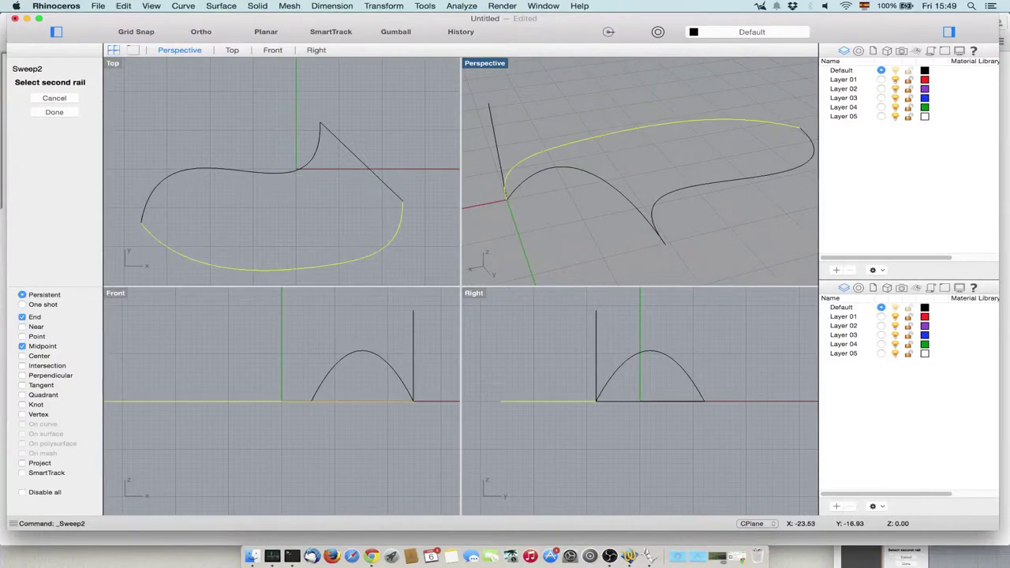
click(686, 188)
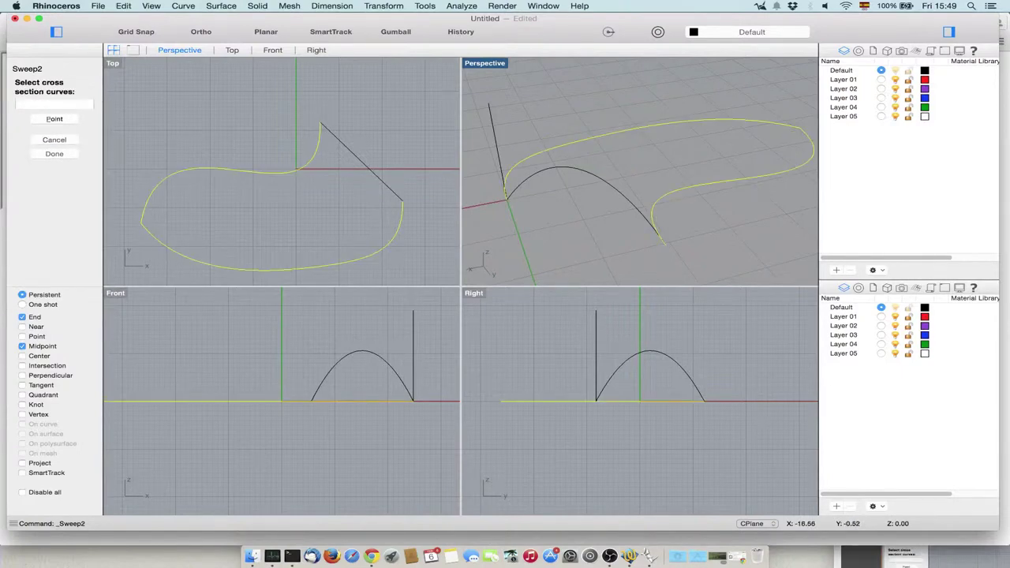
click(616, 190)
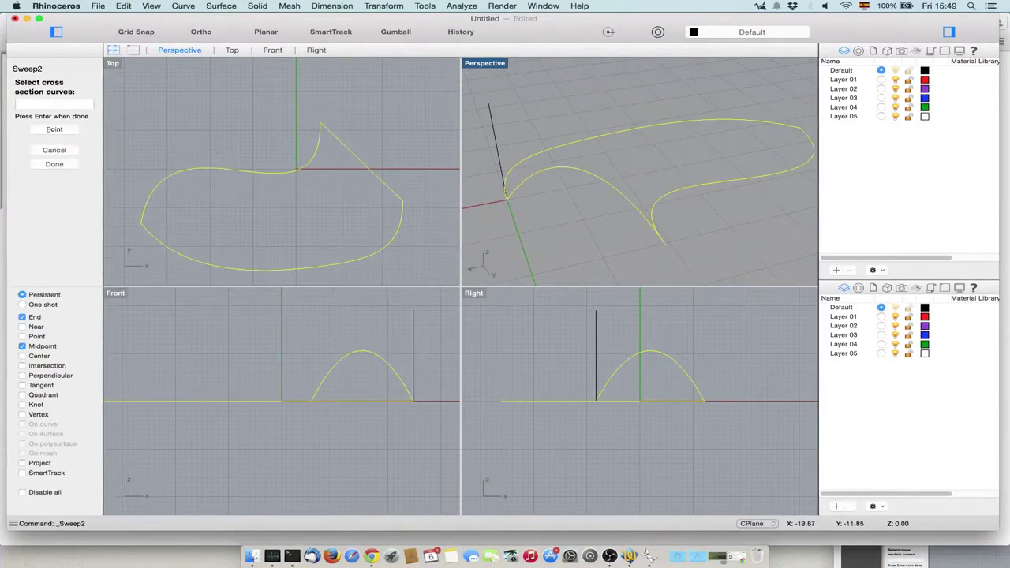
key(Return)
click(342, 379)
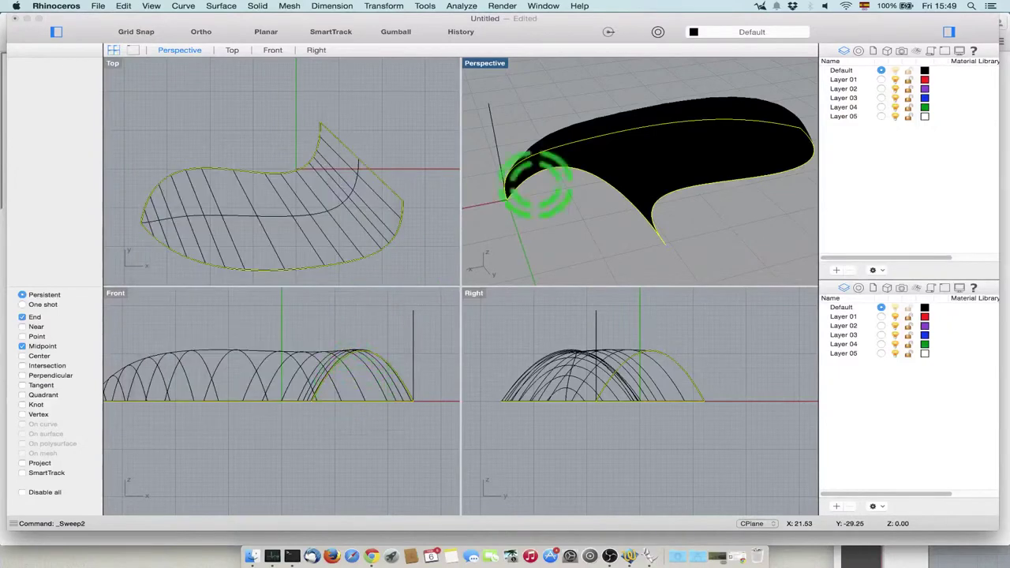
Display the swept surface's control points and pull one crest point upward in Front to form a bump.
mouse_move(542, 90)
right_down()
mouse_move(609, 89)
mouse_move(538, 131)
mouse_move(516, 86)
mouse_move(667, 103)
mouse_move(638, 105)
mouse_move(605, 131)
right_up()
click(605, 131)
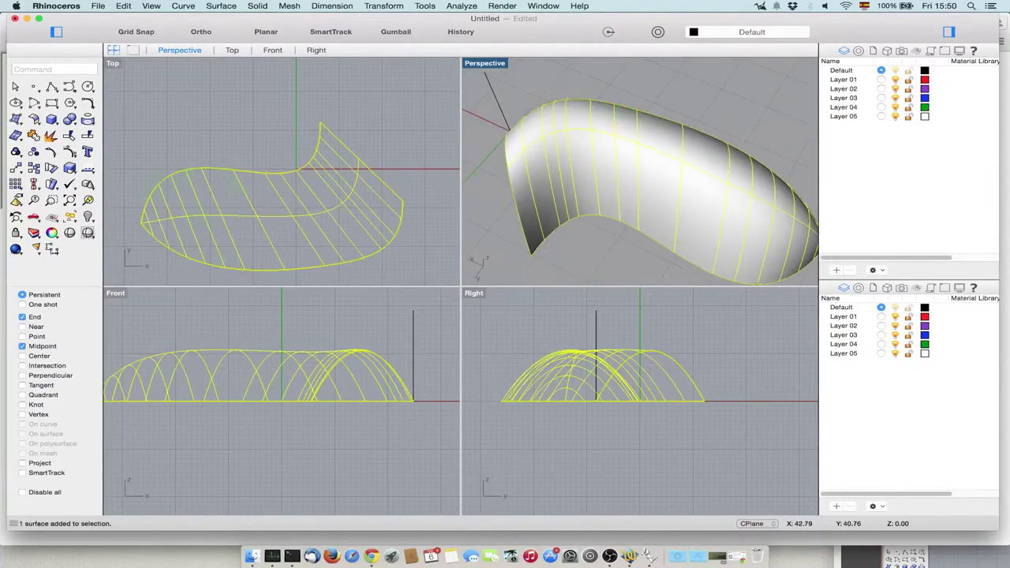
key(F10)
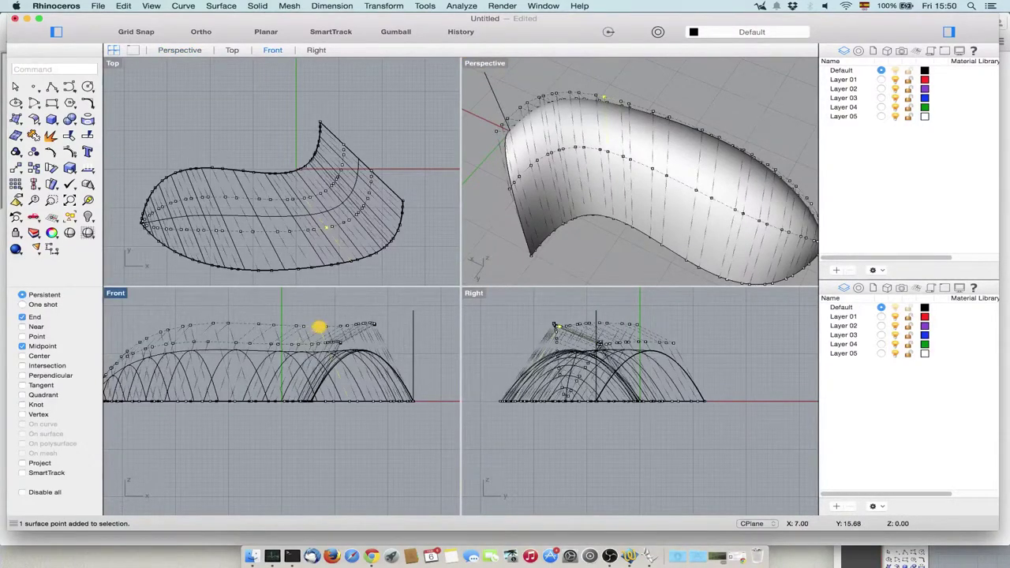
drag(320, 316, 317, 294)
drag(316, 251, 323, 227)
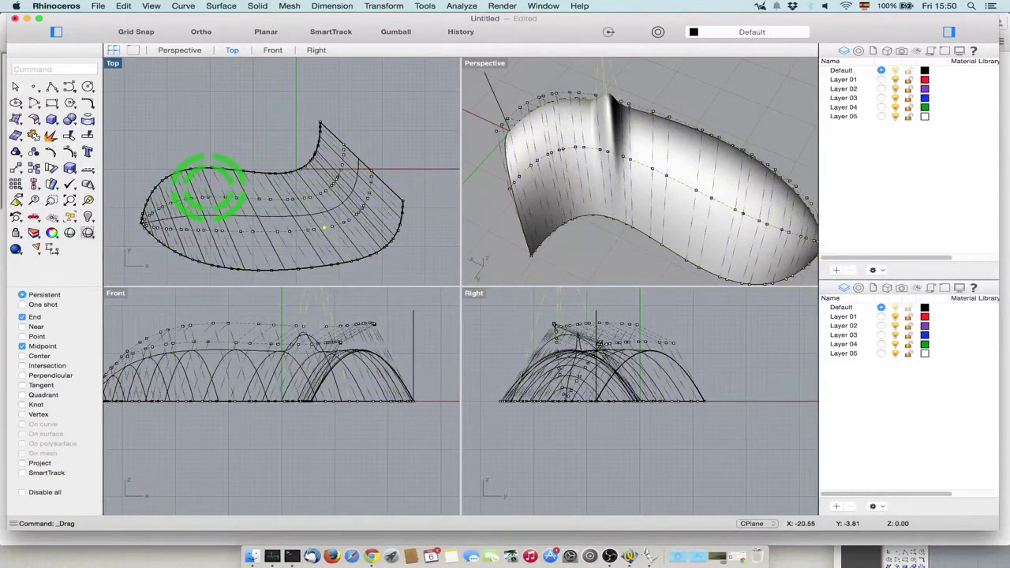
click(34, 175)
click(229, 320)
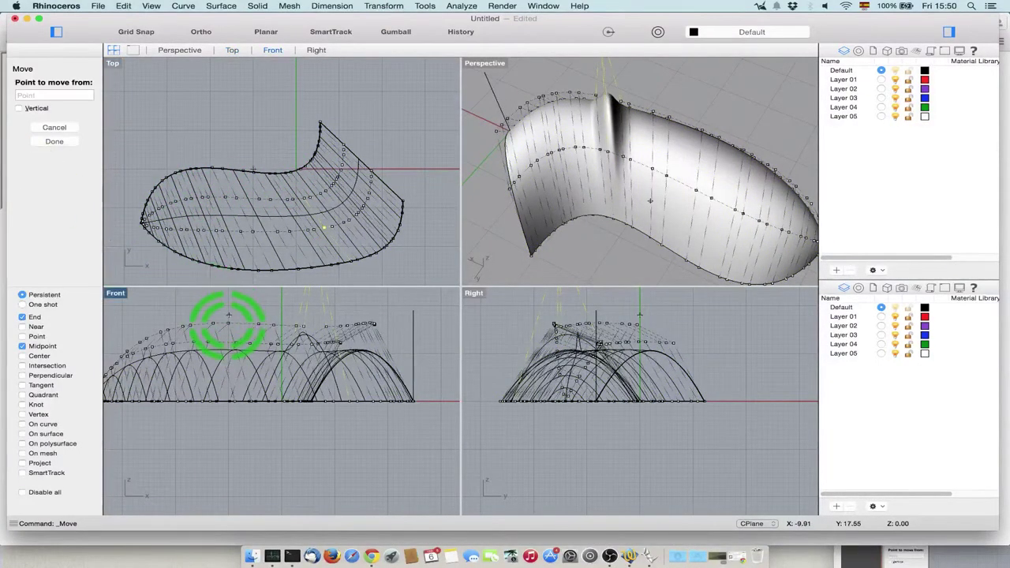
click(229, 317)
click(261, 245)
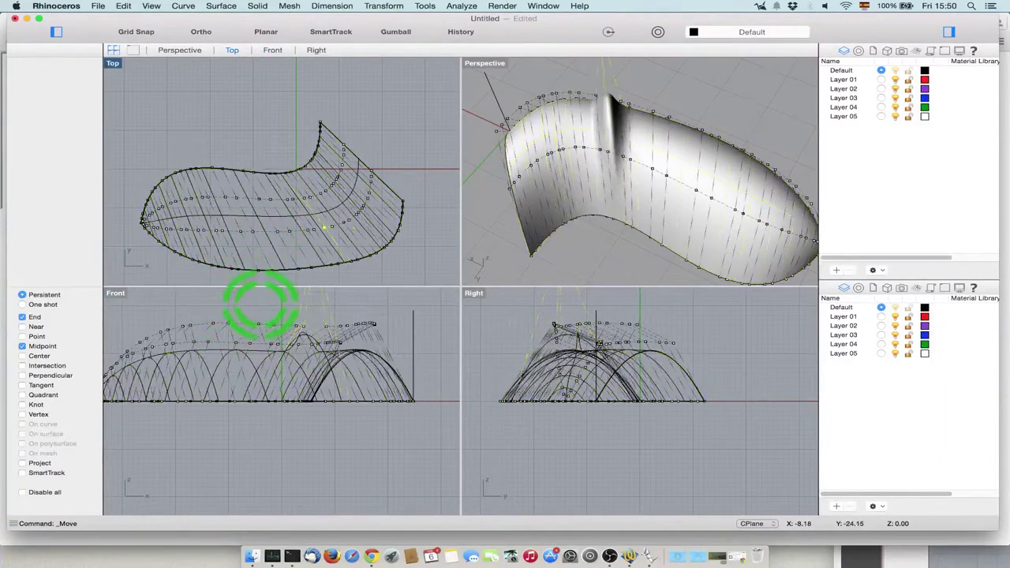
key(Escape)
key(Escape)
Display the swept surface's control points and move another crest point 10 units straight up in Front with Ortho on.
click(228, 333)
click(248, 357)
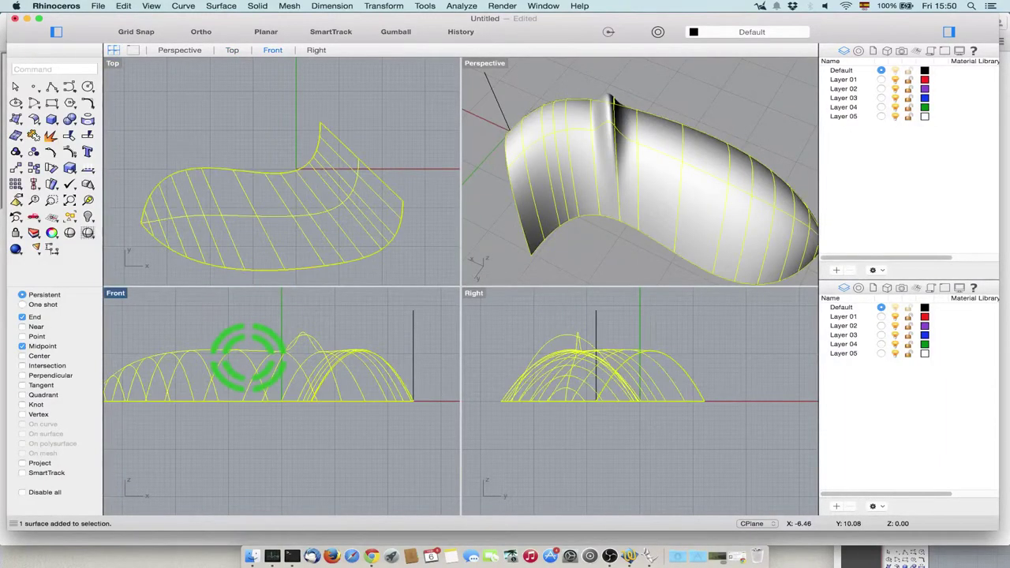
click(68, 151)
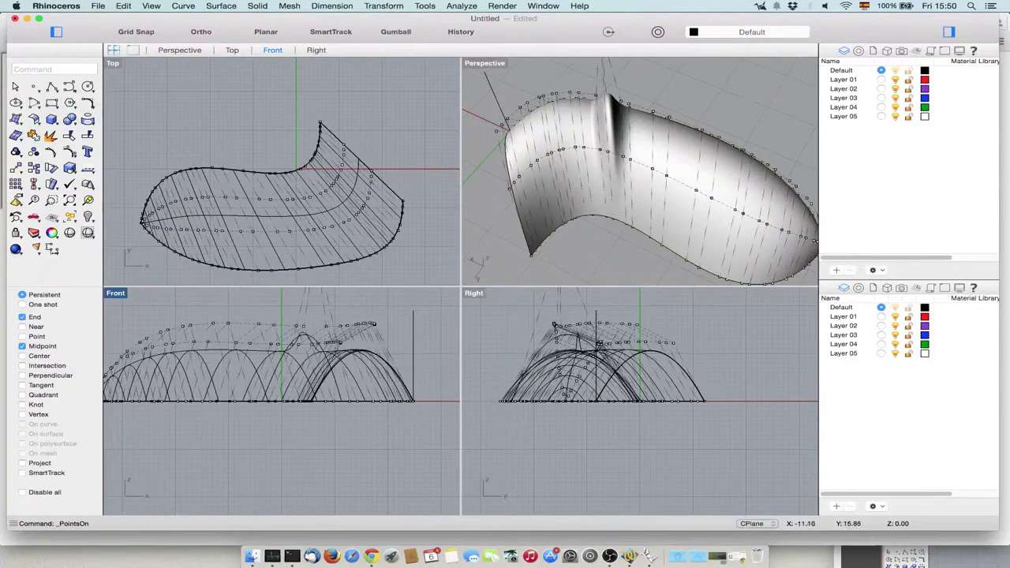
click(15, 168)
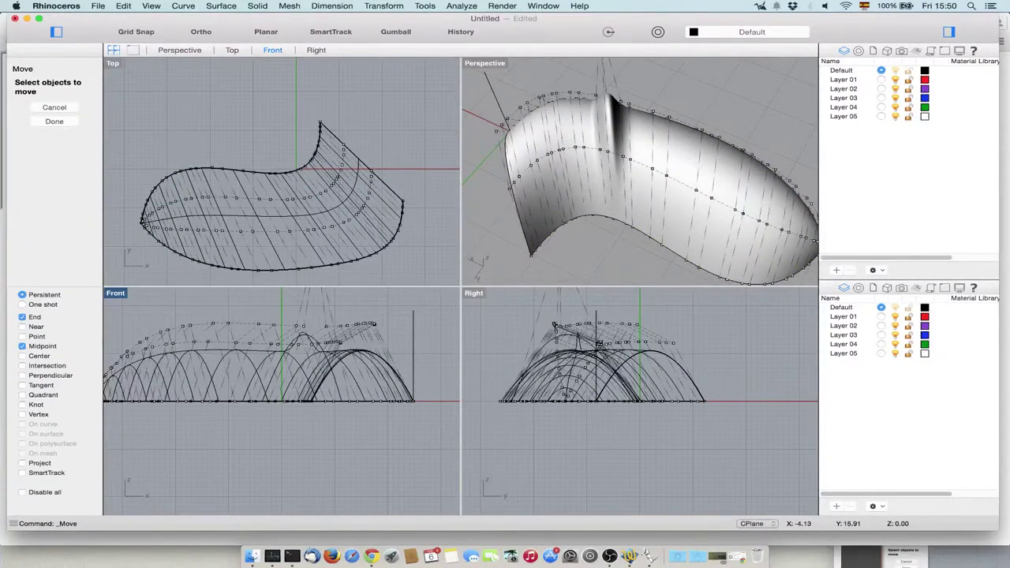
click(258, 324)
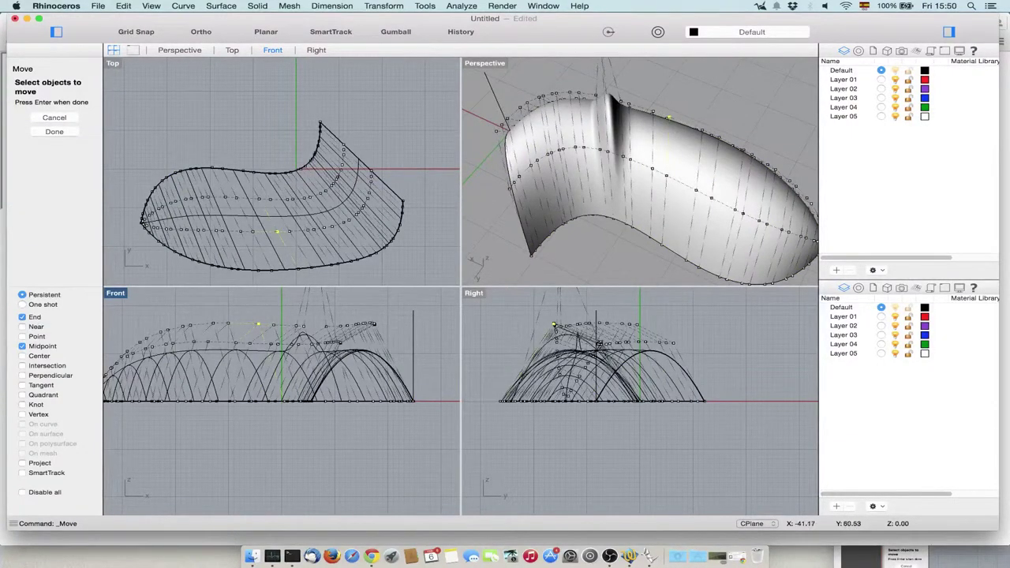
key(Return)
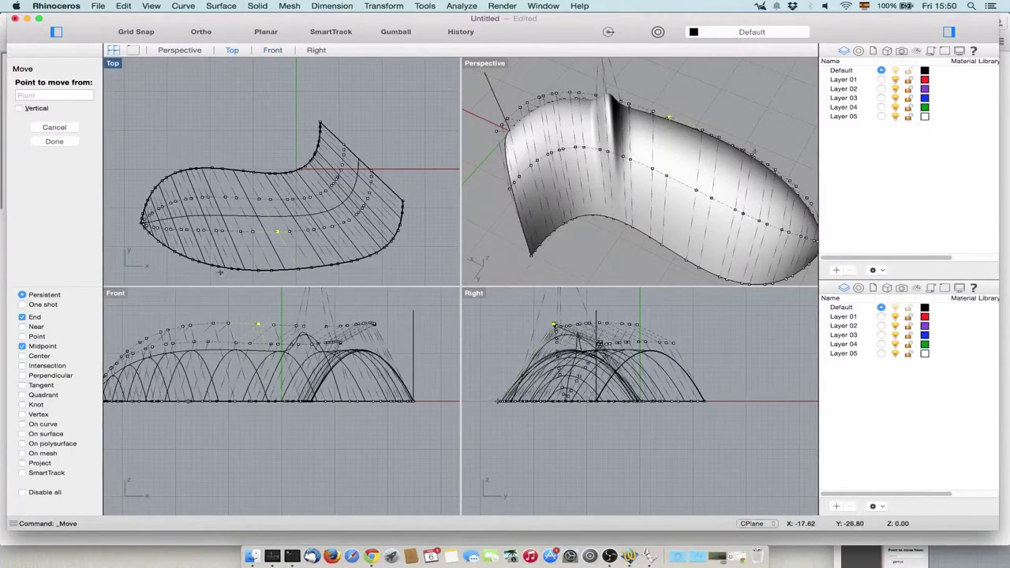
click(256, 324)
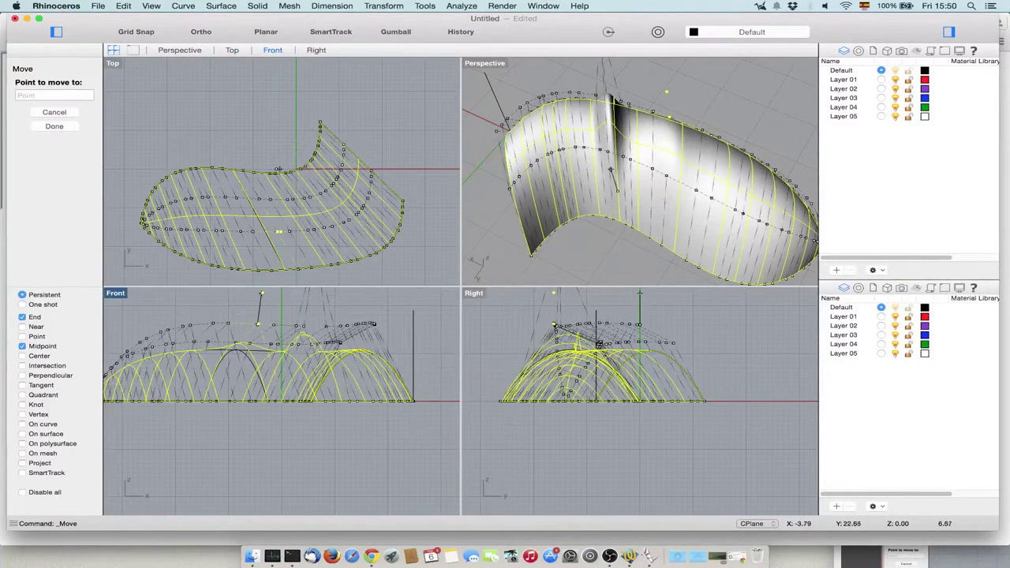
key(shift)
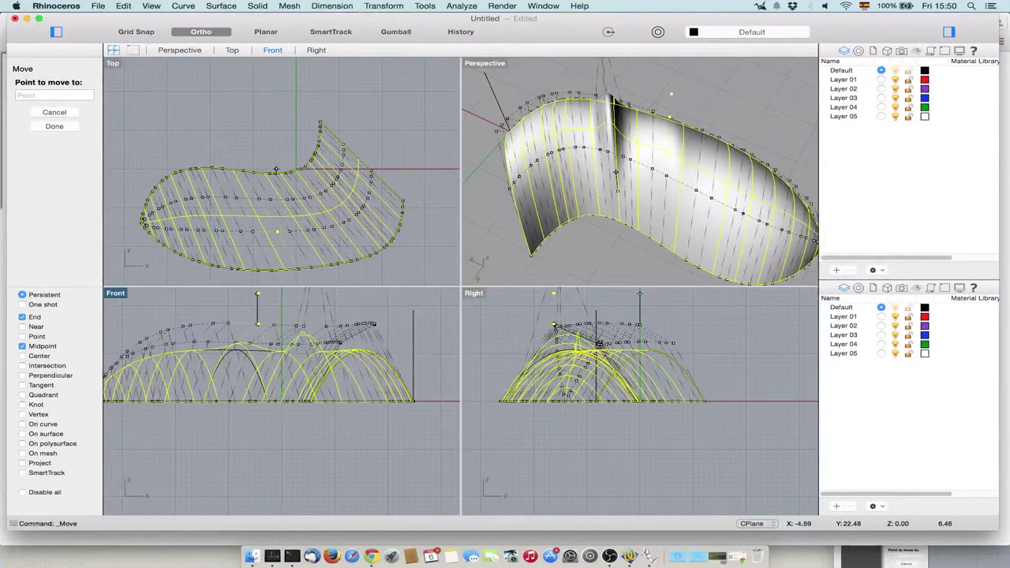
key(Return)
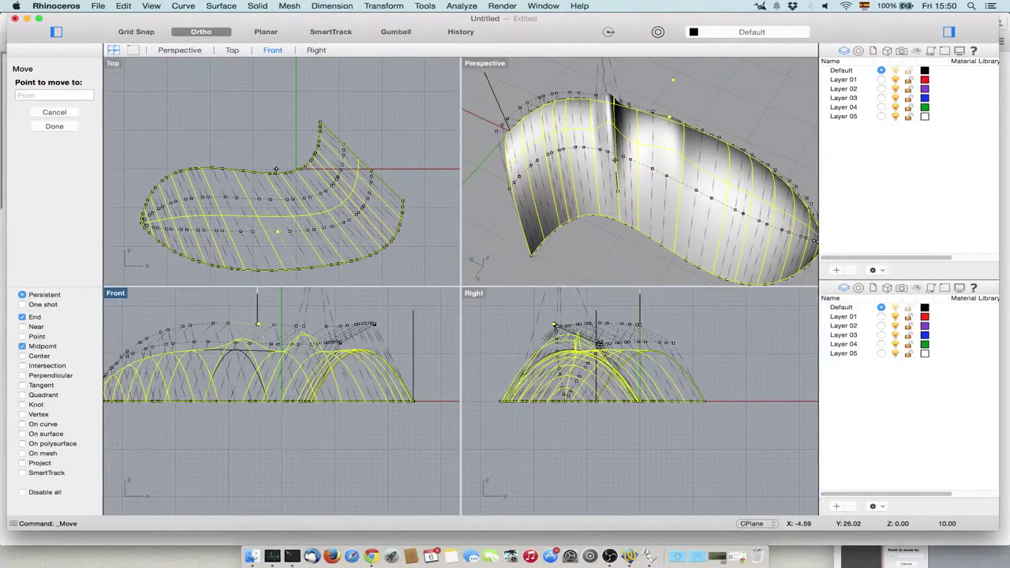
click(254, 299)
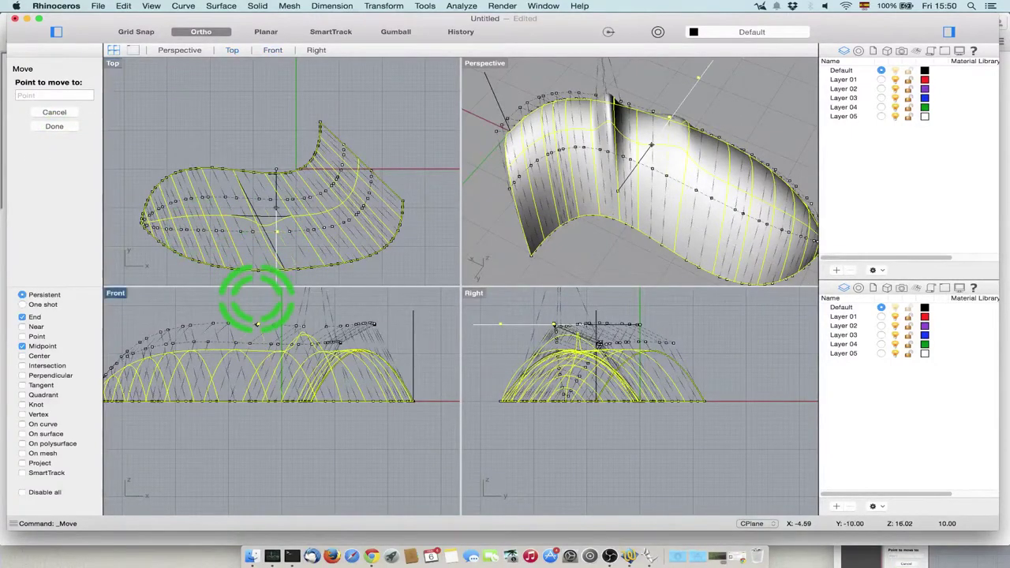
click(255, 295)
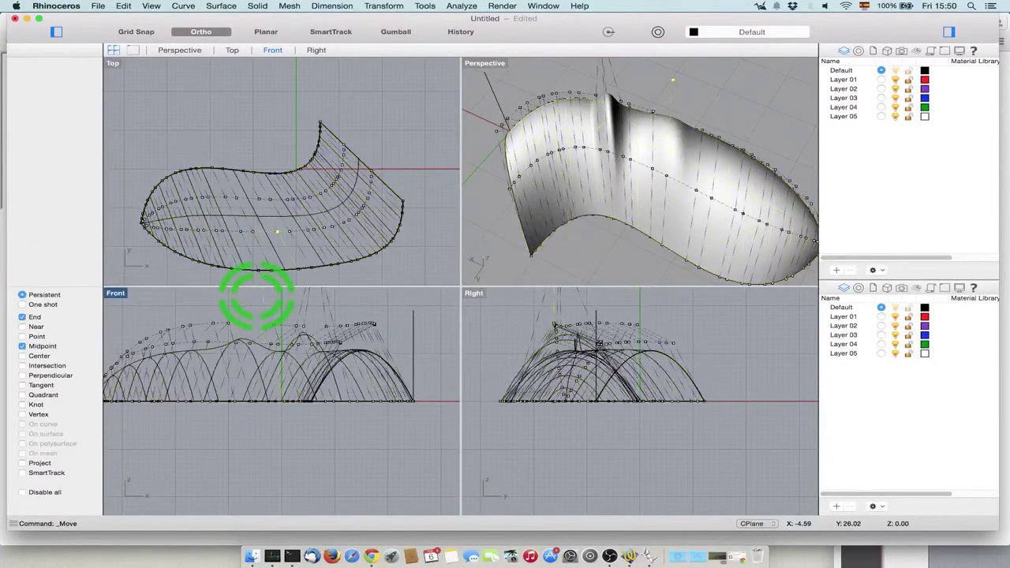
Examine the reshaped surface from several sides and from underneath in Perspective.
click(632, 179)
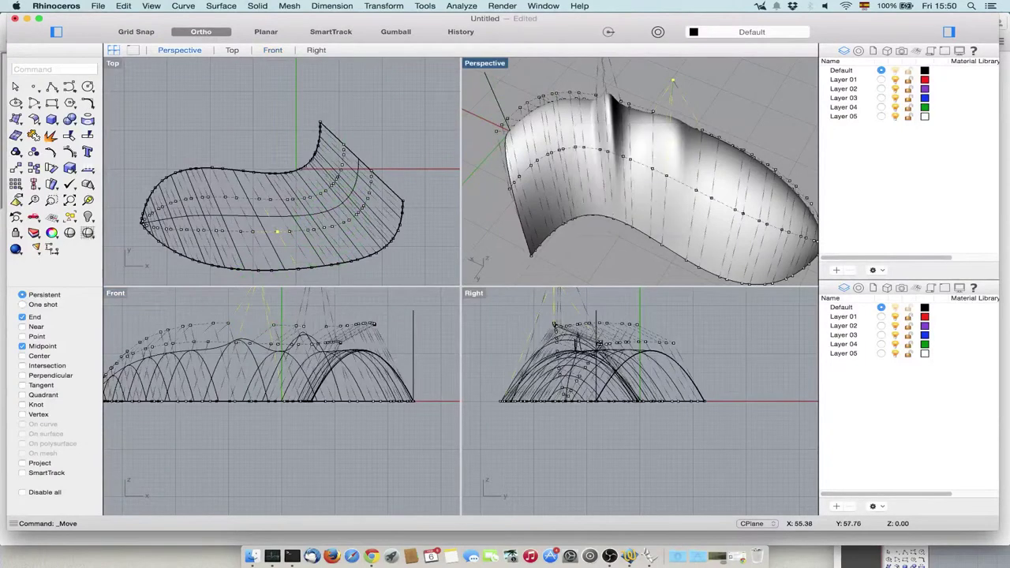
mouse_move(632, 179)
right_down()
mouse_move(575, 175)
mouse_move(505, 125)
mouse_move(533, 127)
mouse_move(471, 134)
mouse_move(532, 131)
mouse_move(578, 161)
mouse_move(631, 175)
mouse_move(707, 142)
mouse_move(559, 160)
mouse_move(624, 180)
mouse_move(626, 167)
mouse_move(677, 148)
mouse_move(710, 150)
mouse_move(701, 149)
right_up()
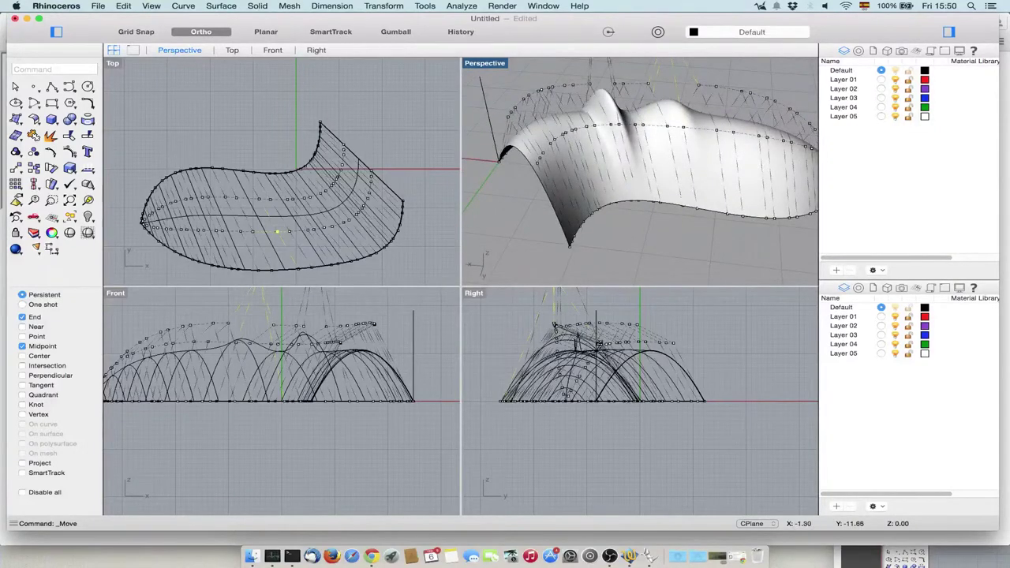
right_drag(699, 147, 538, 136)
key(Left)
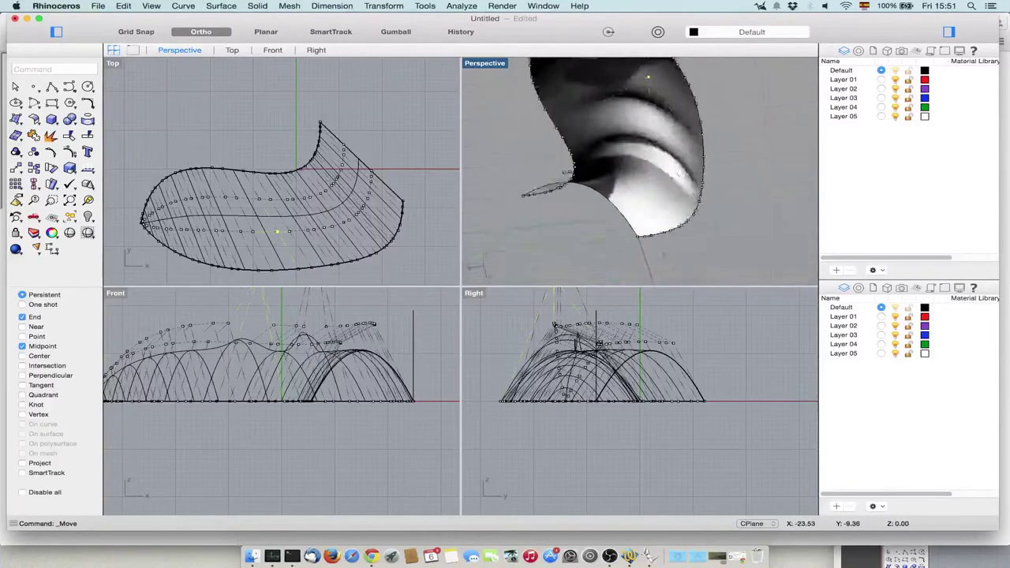
right_drag(636, 186, 691, 182)
right_drag(670, 142, 587, 183)
key(Left)
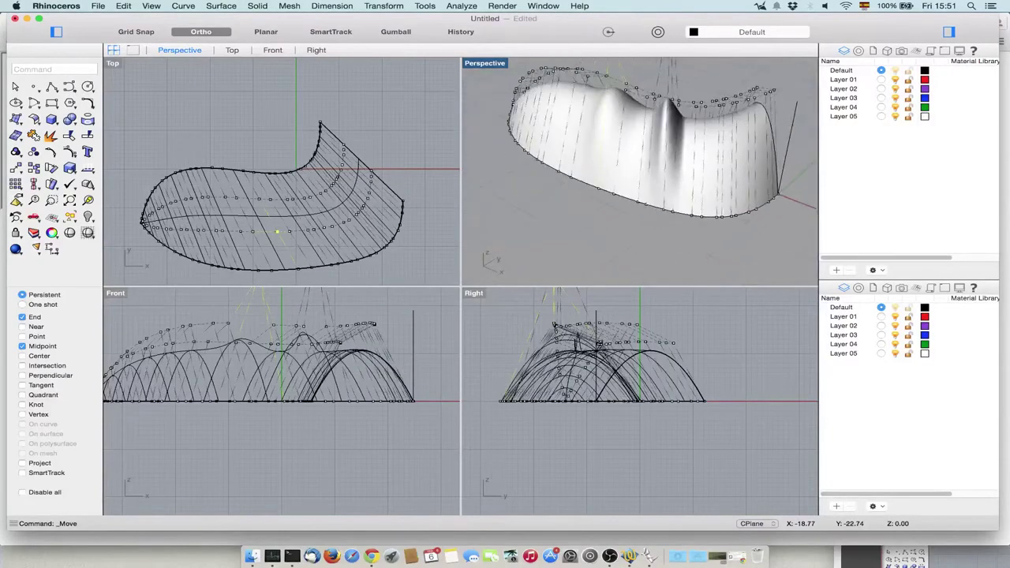
key(Left)
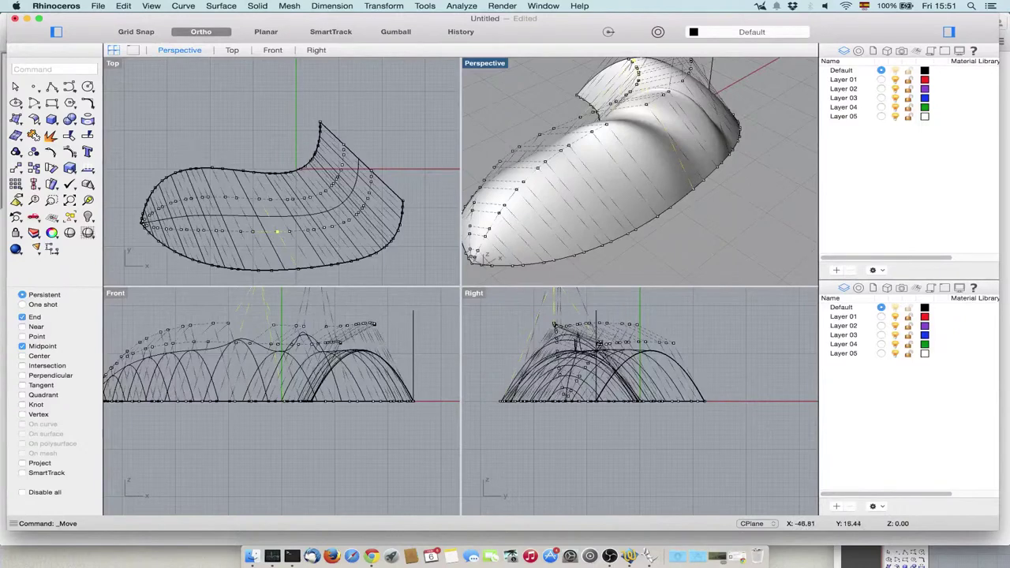
Hide the control points and create a tall vertical cylinder that passes up through the middle of the swept surface.
drag(69, 152, 123, 191)
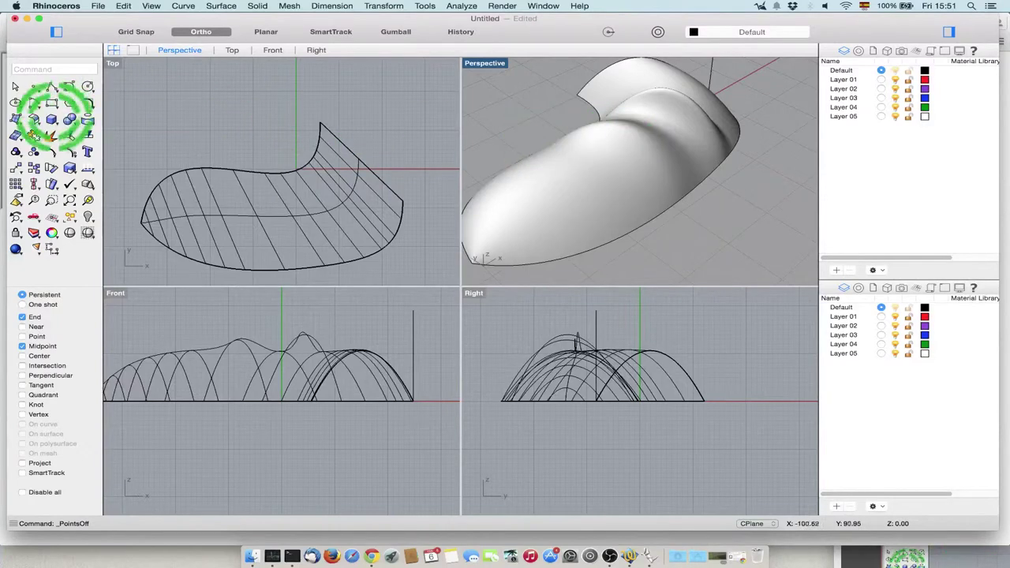
drag(53, 117, 93, 134)
click(275, 206)
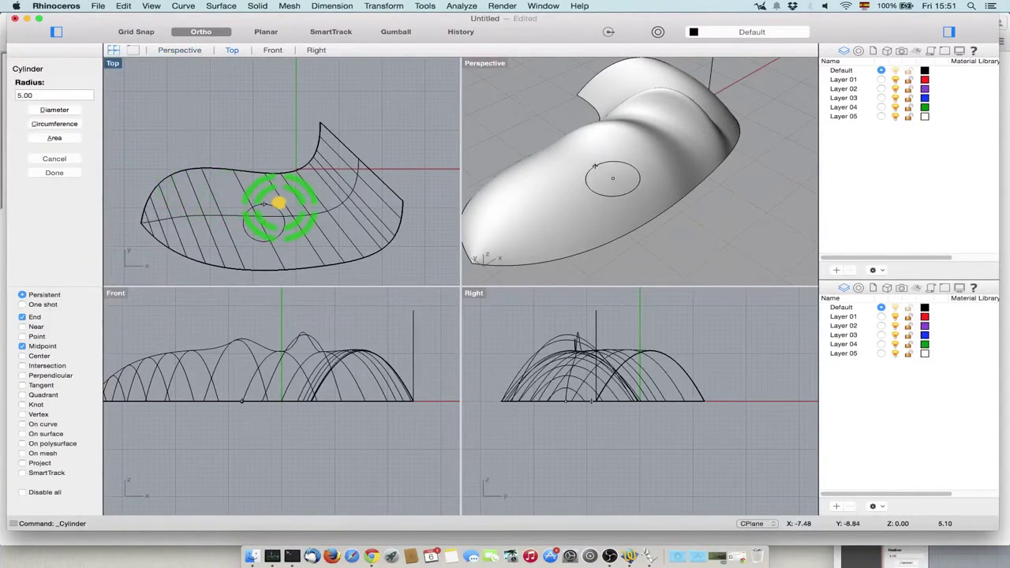
click(588, 161)
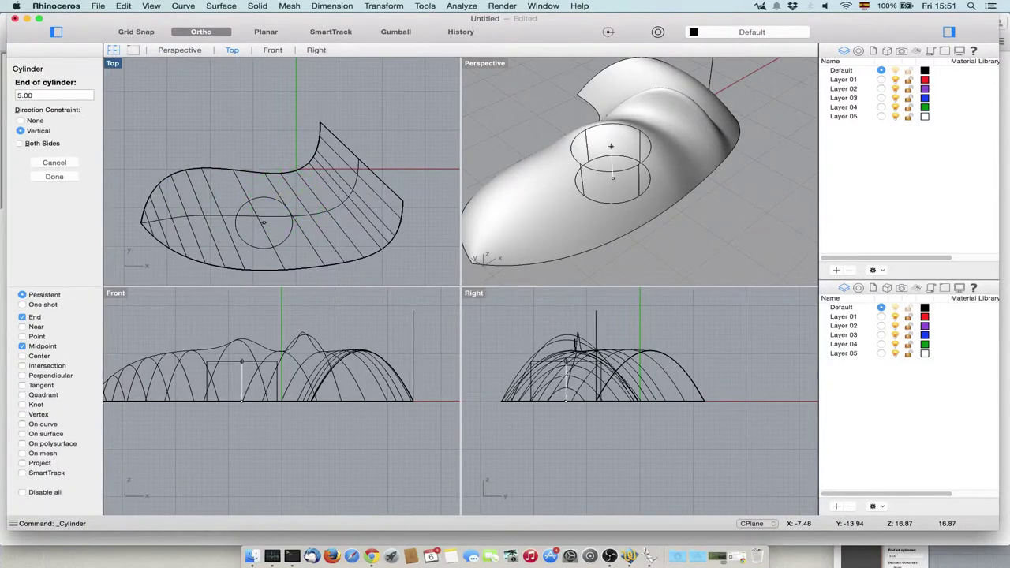
click(590, 63)
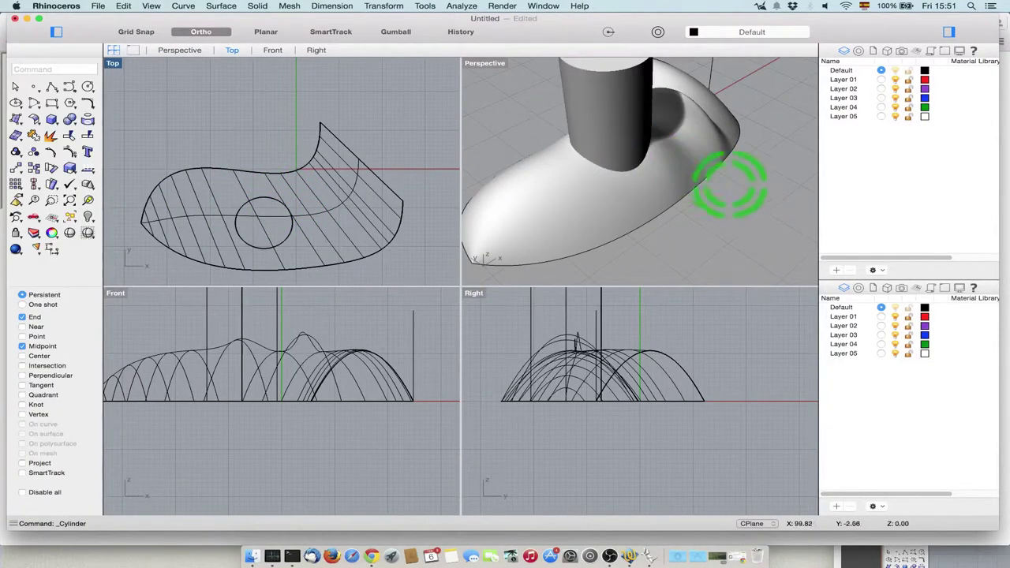
Subtract the vertical cylinder from the swept surface with Boolean difference.
right_drag(722, 189, 642, 208)
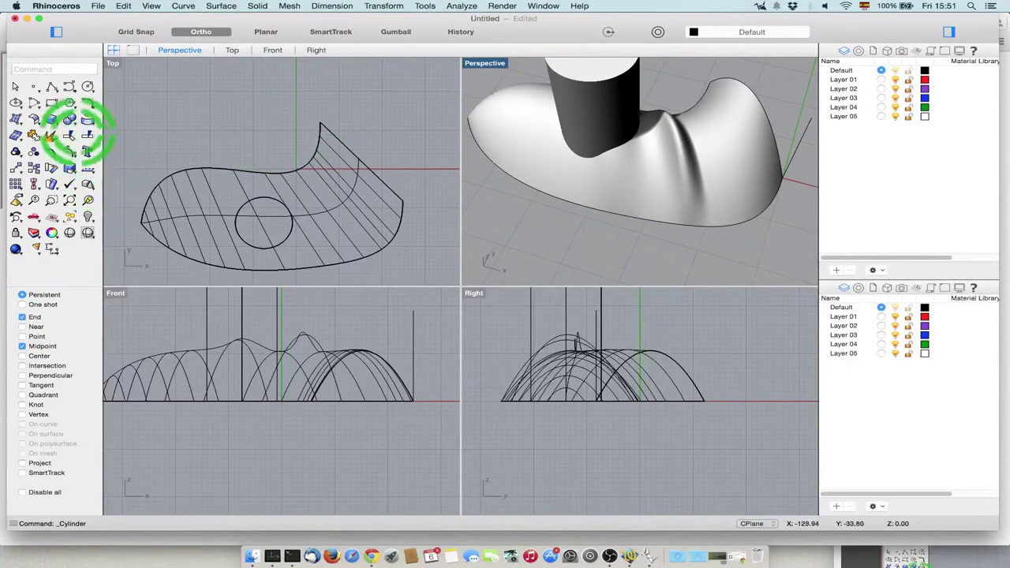
click(69, 119)
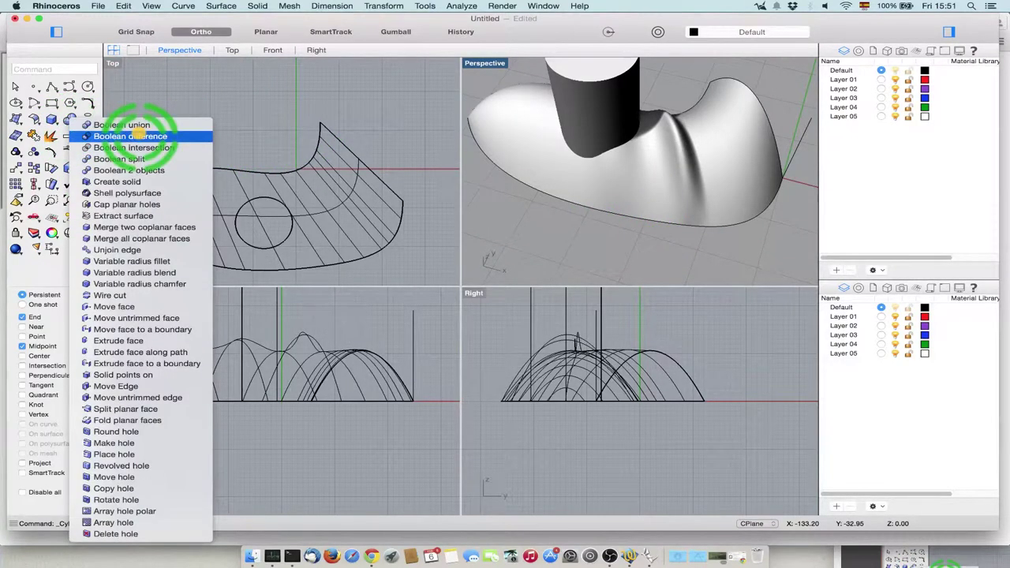
click(130, 136)
click(588, 130)
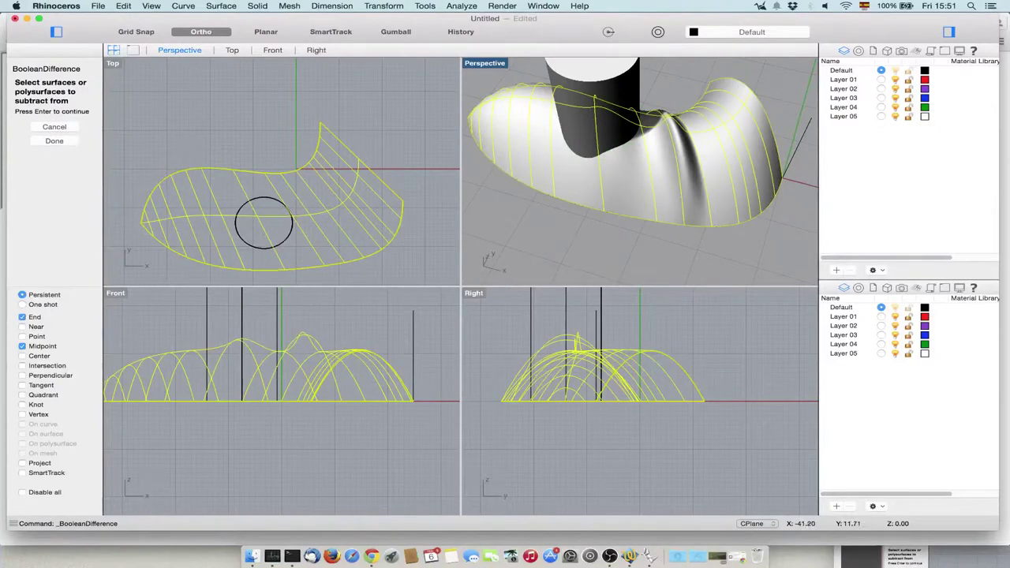
key(Return)
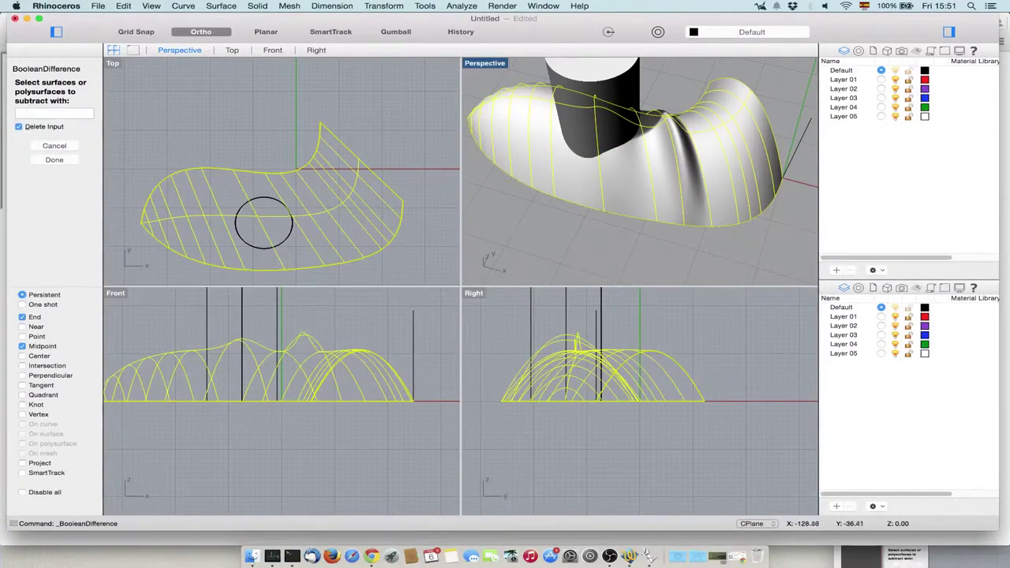
click(620, 70)
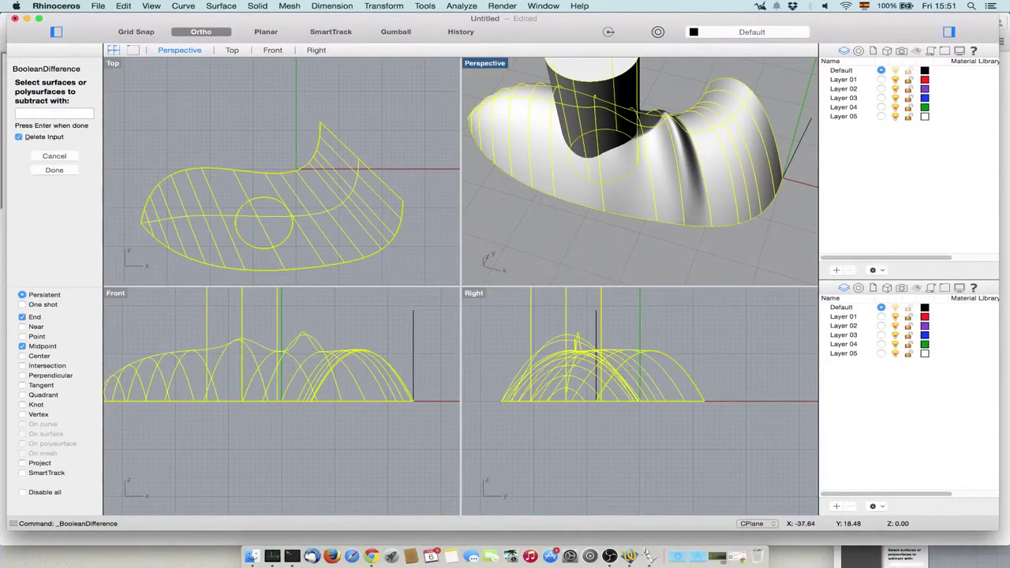
key(Return)
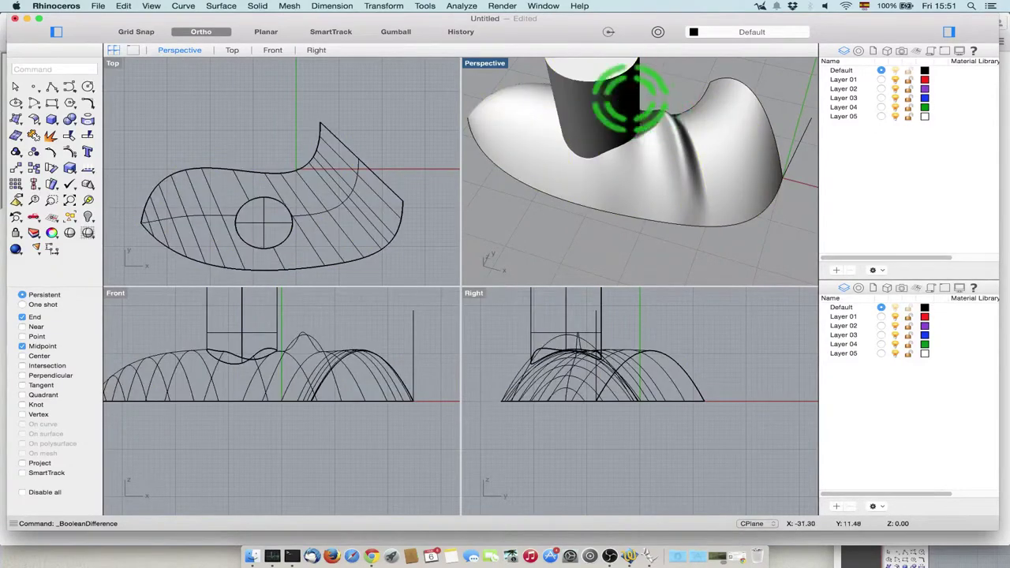
Examine the combined polysurface from several angles in Perspective and undo the Boolean difference.
click(629, 103)
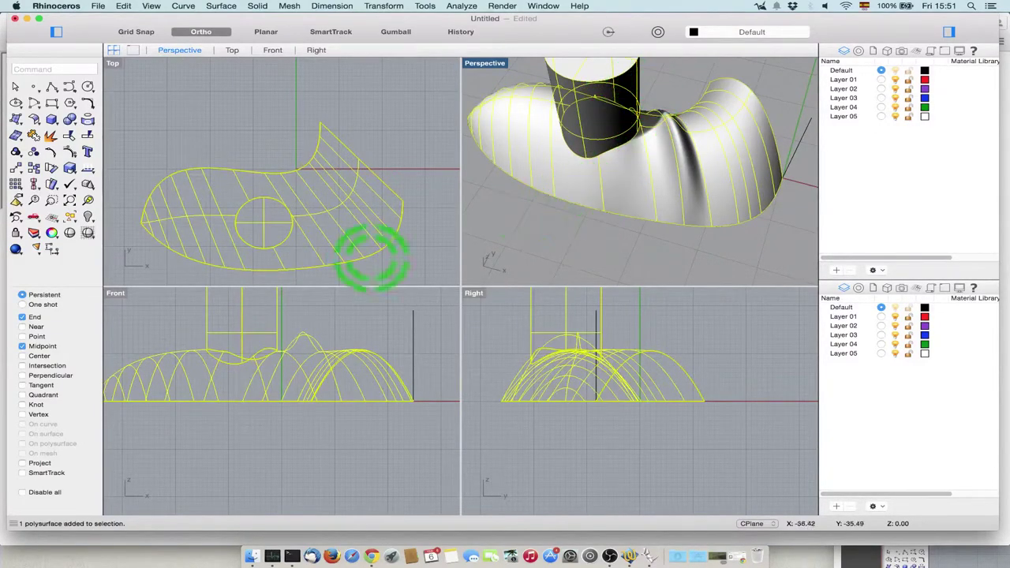
right_click(563, 201)
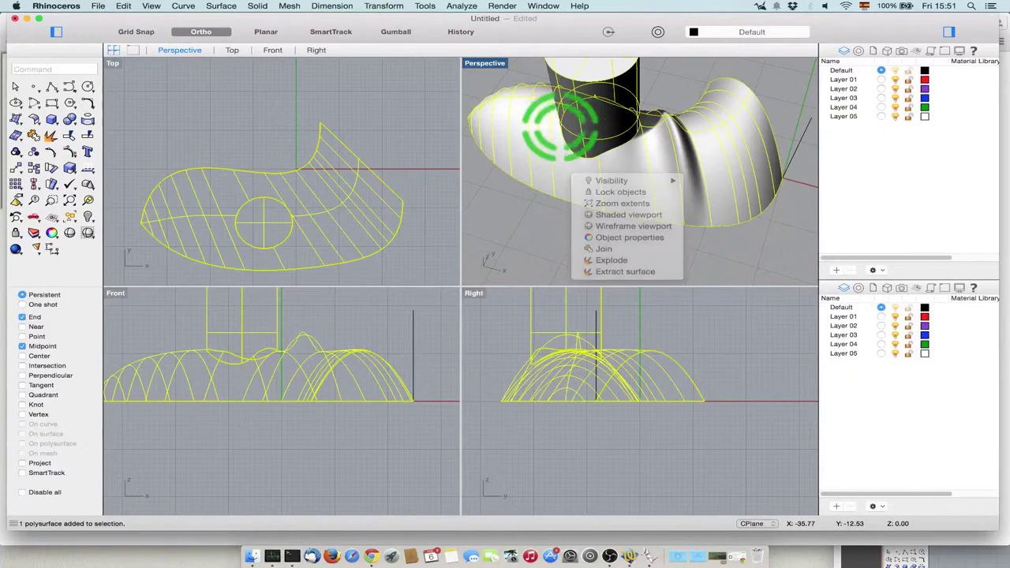
right_drag(558, 126, 643, 138)
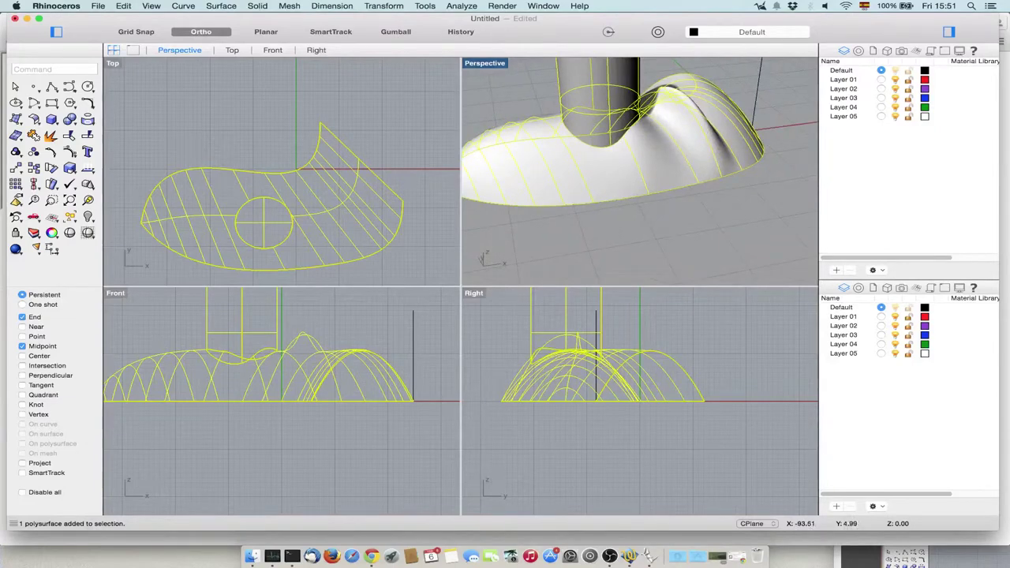
click(70, 135)
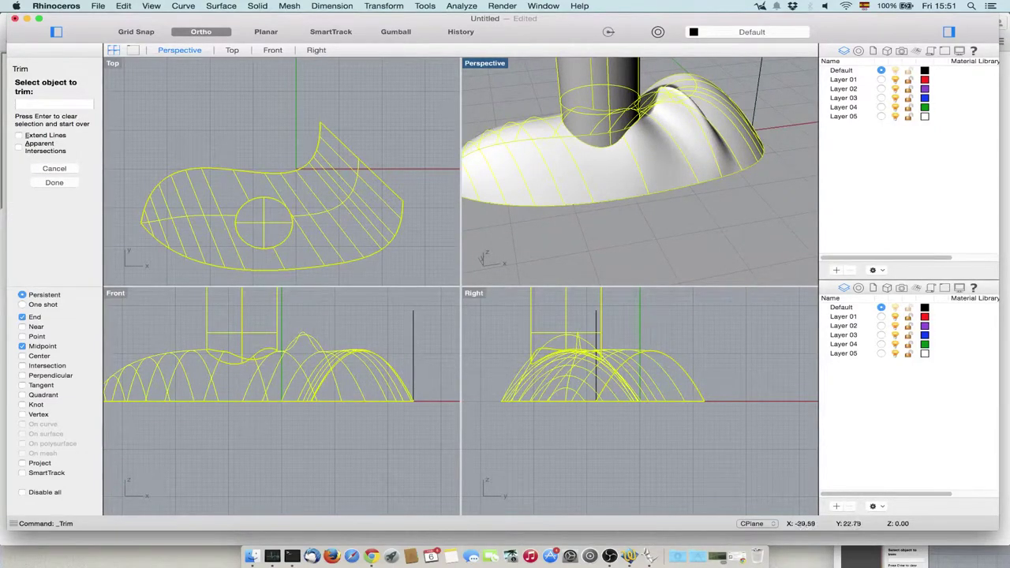
key(Escape)
key(Escape)
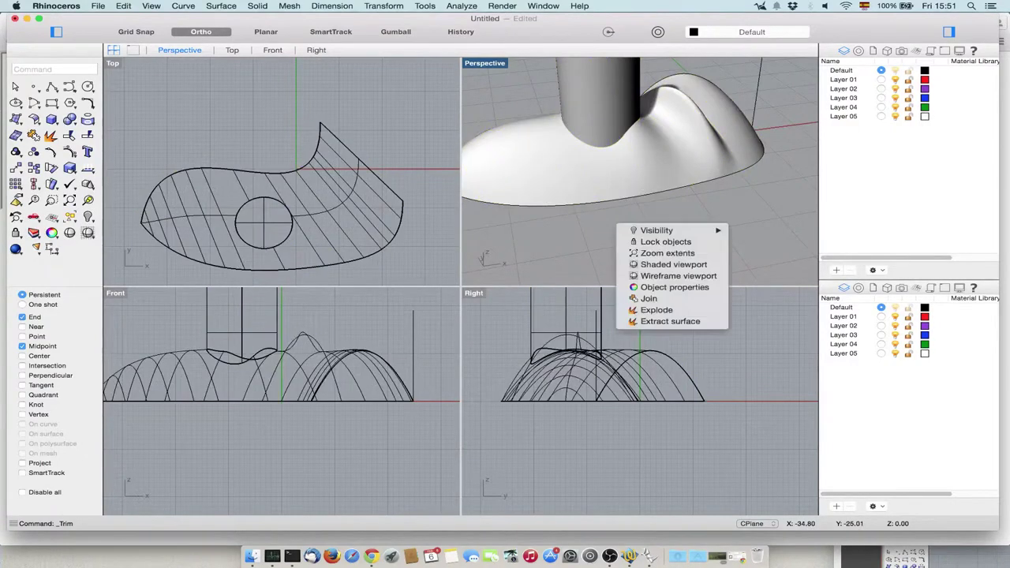
right_click(620, 226)
click(608, 220)
right_drag(614, 225, 628, 133)
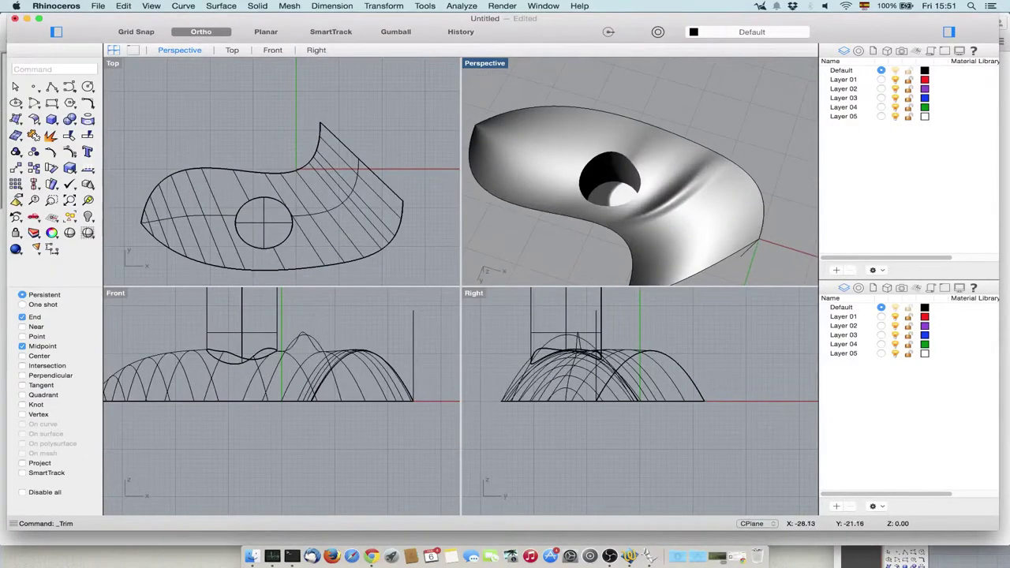
key(super+z)
key(Escape)
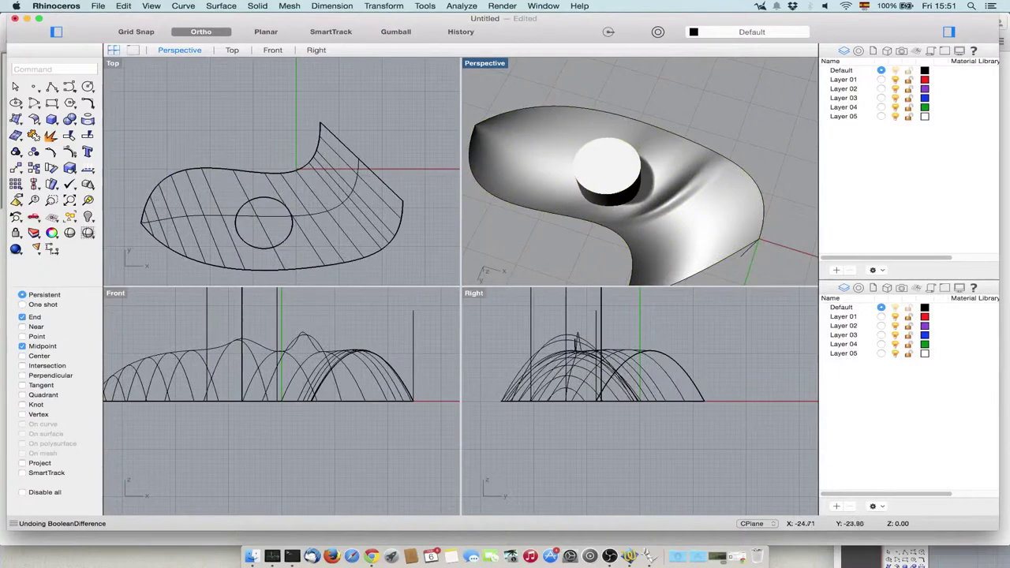
Trim away the part of the cylinder beneath the swept surface, using the swept surface as the cutting object.
click(69, 136)
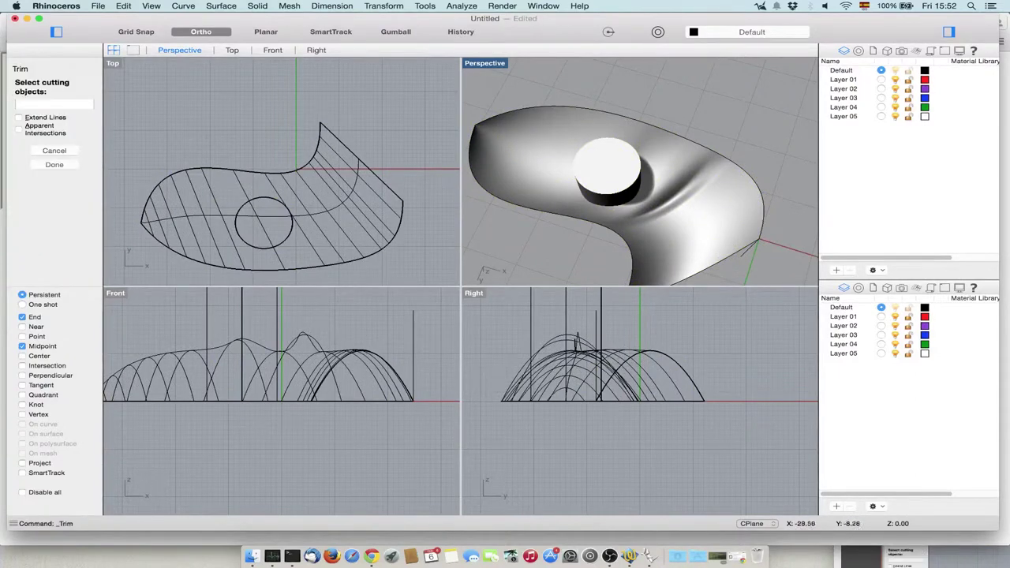
click(551, 183)
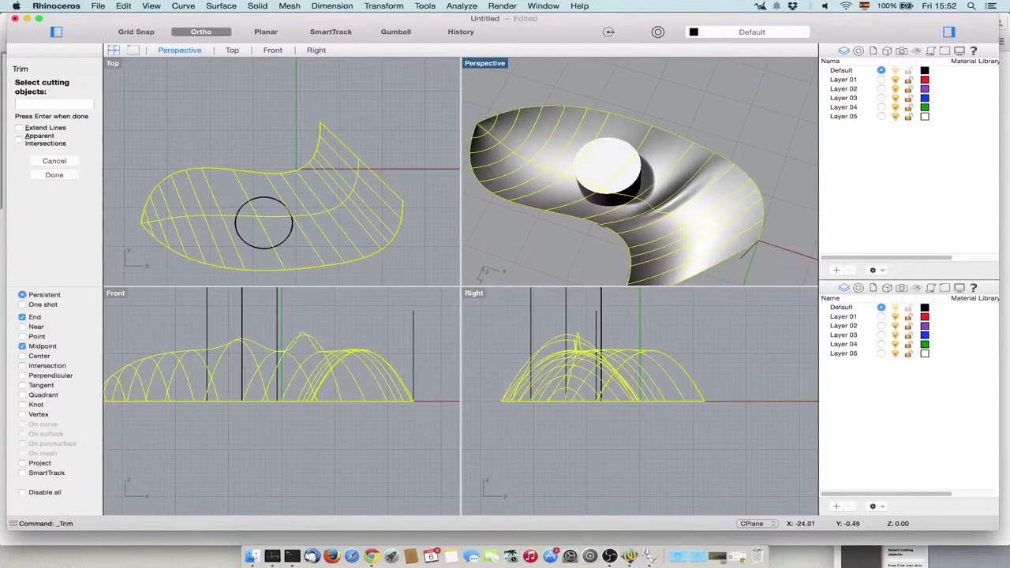
key(Return)
right_click(614, 180)
click(613, 180)
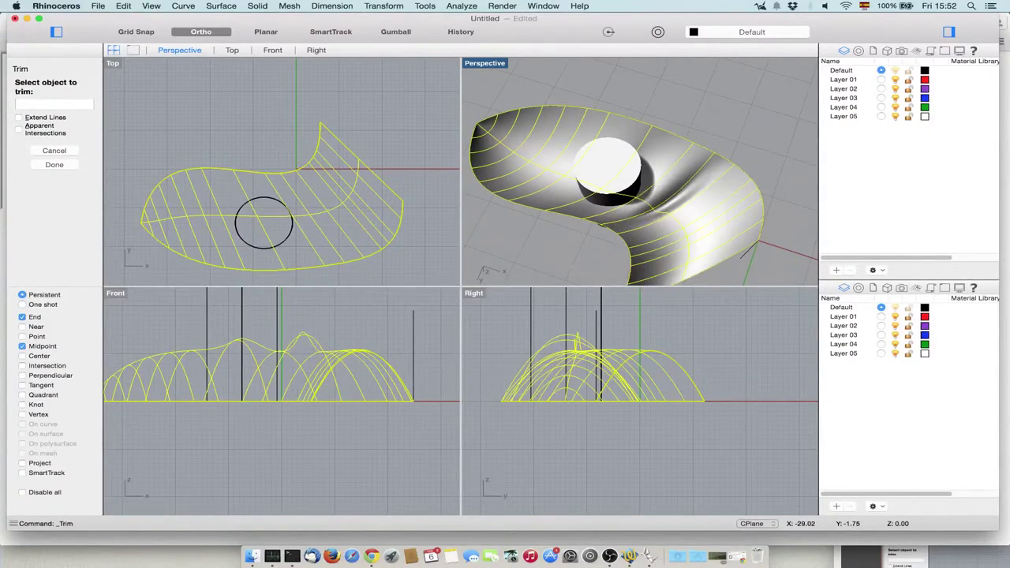
right_drag(614, 180, 606, 137)
click(608, 193)
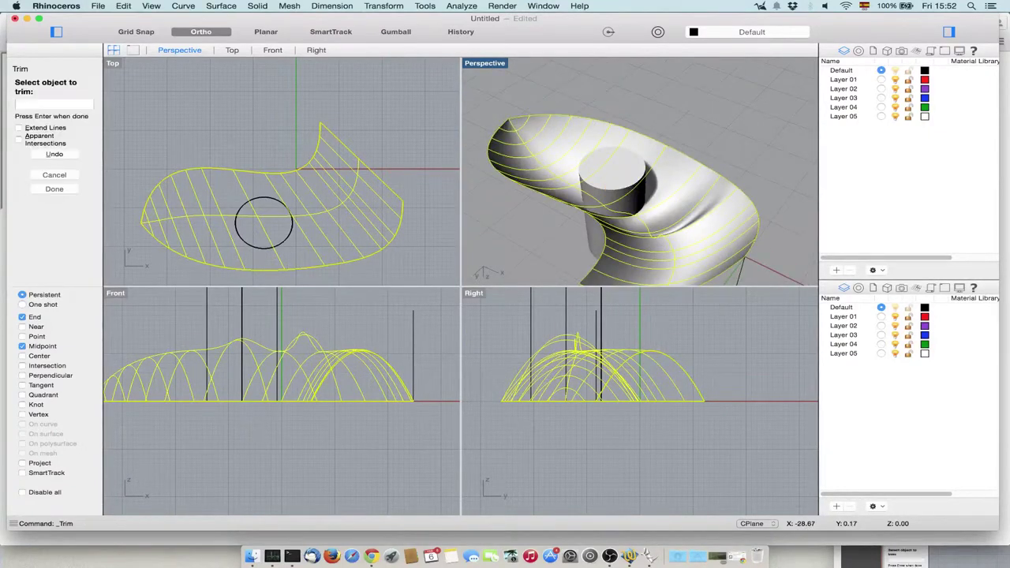
right_click(608, 194)
click(578, 258)
right_drag(576, 254, 485, 98)
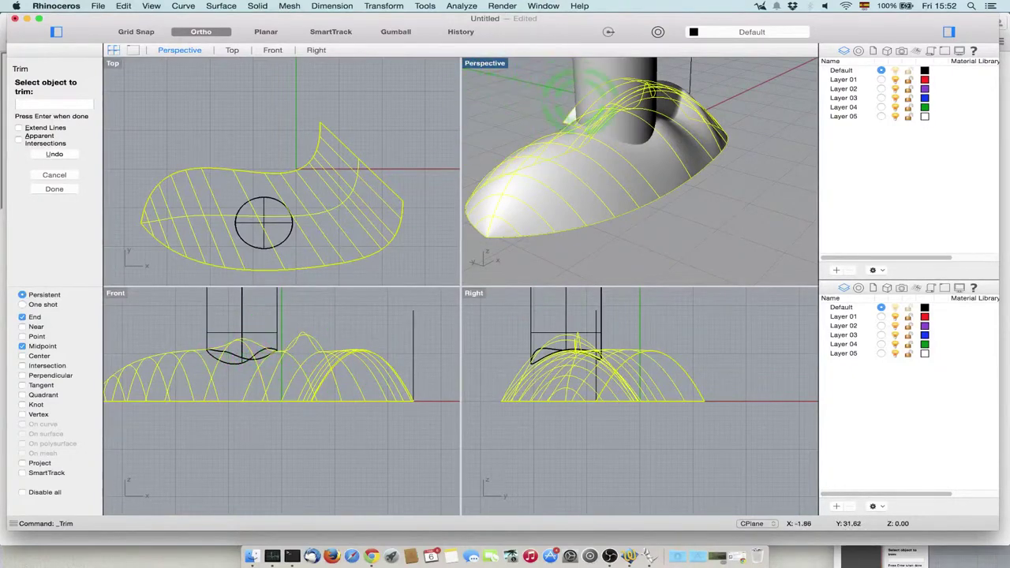
Undo the last trim within the command and trim away the part of the cylinder above the swept surface instead.
key(super+z)
click(575, 79)
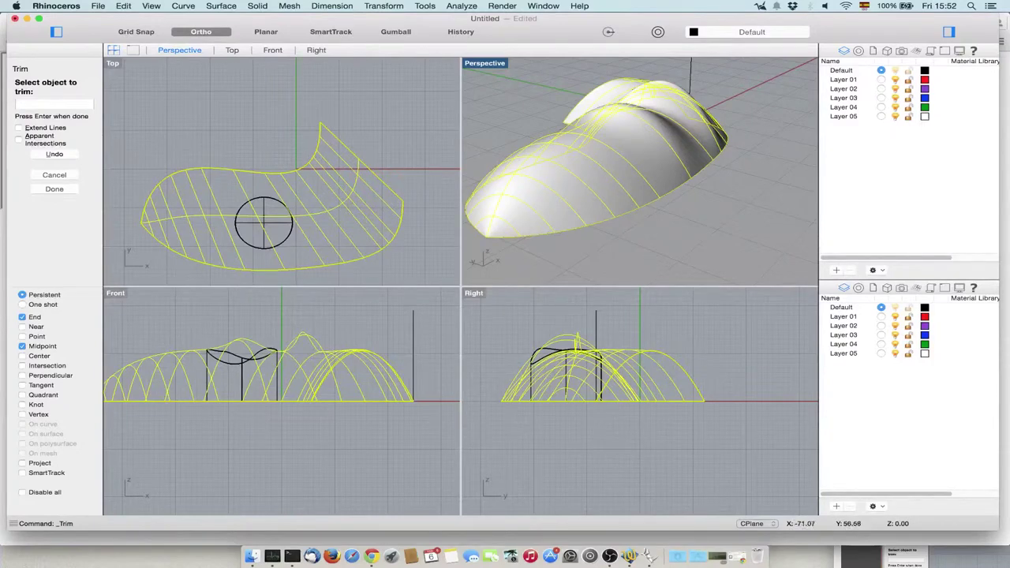
click(67, 176)
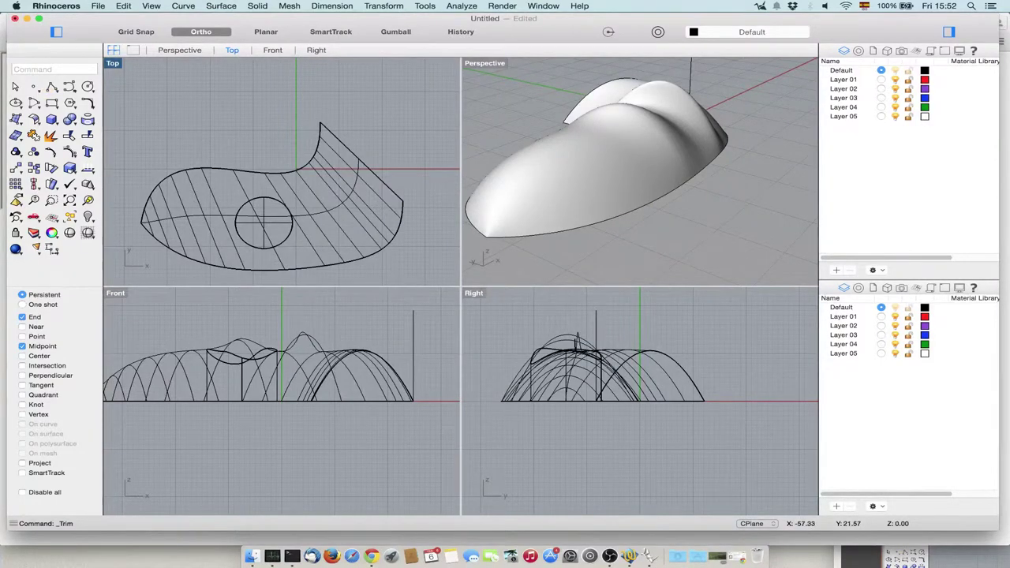
Draw a single-segment polyline diagonally across the swept surface in Top, with Ortho turned off.
click(52, 87)
click(232, 108)
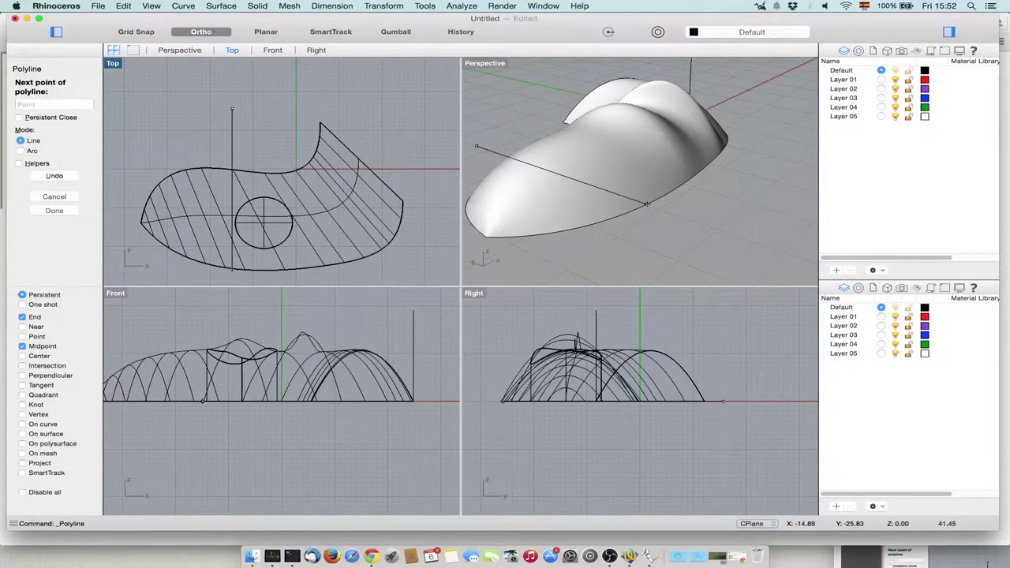
click(201, 31)
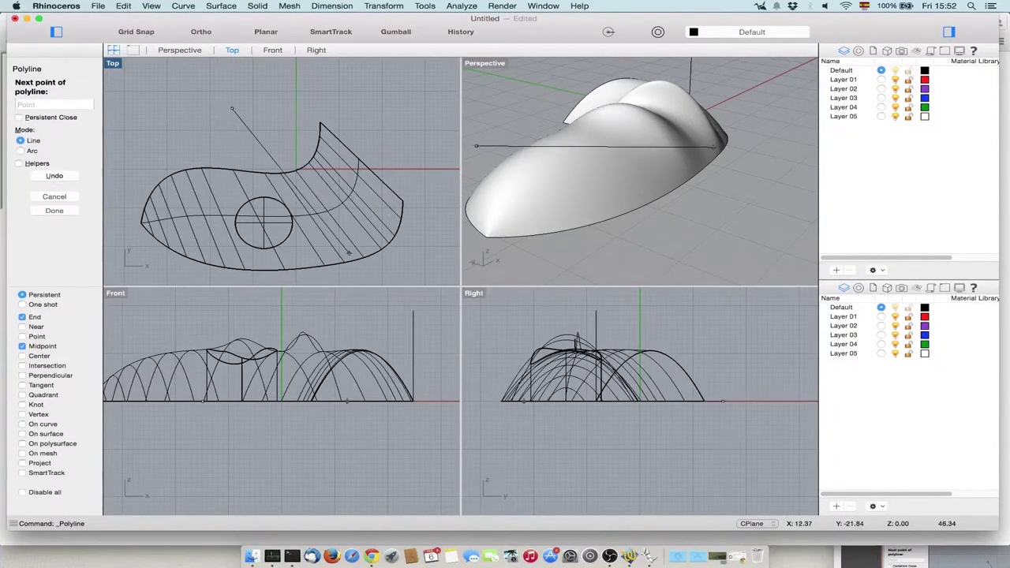
click(377, 278)
key(Return)
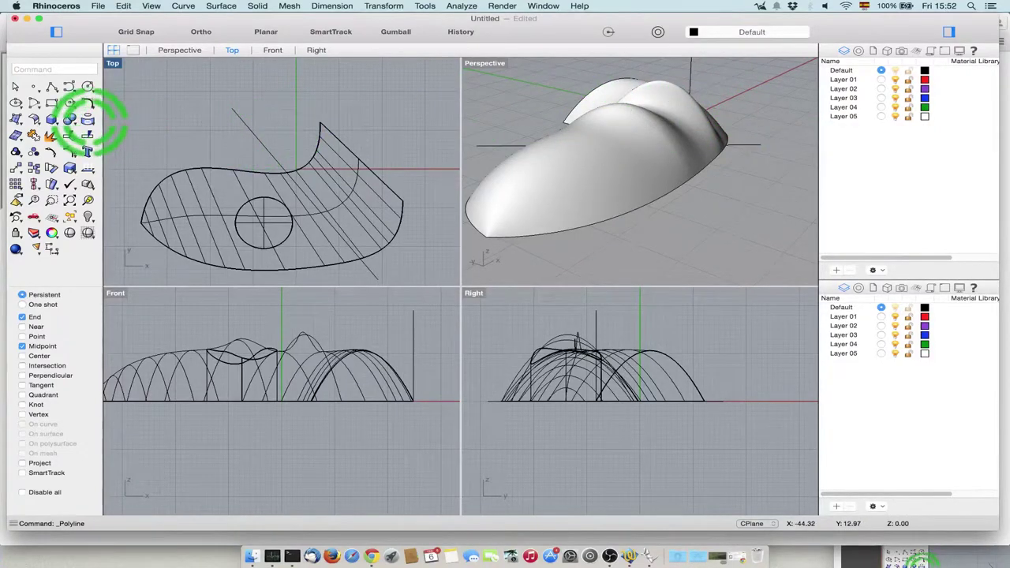
Project the diagonal line from Top onto the swept surface, keeping the original line.
click(87, 119)
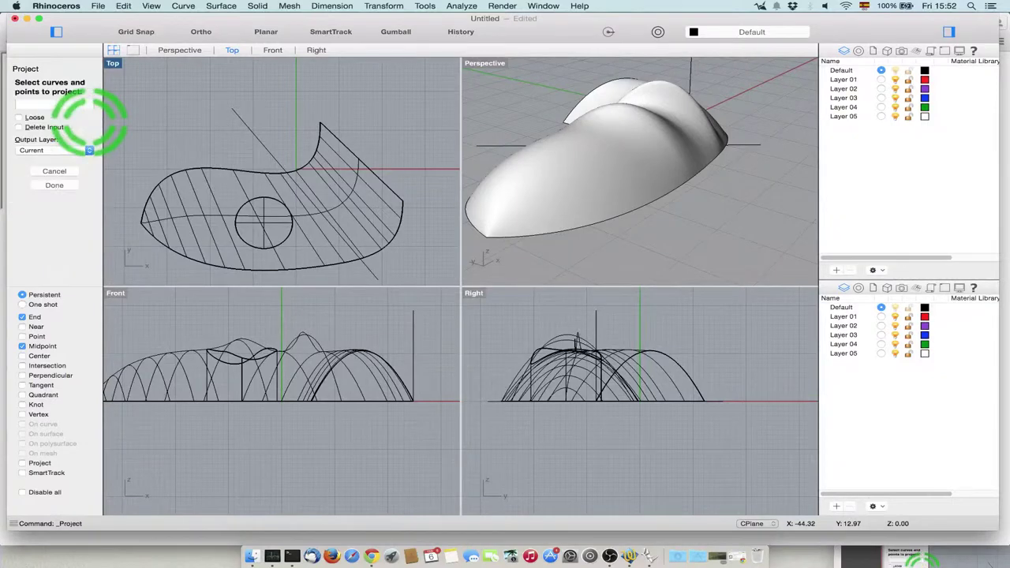
click(236, 114)
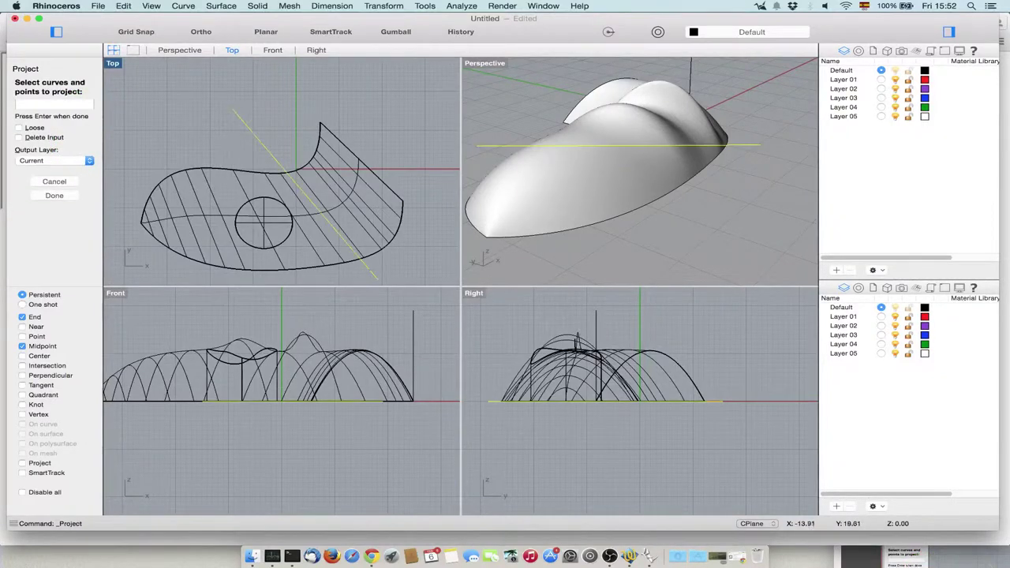
key(Return)
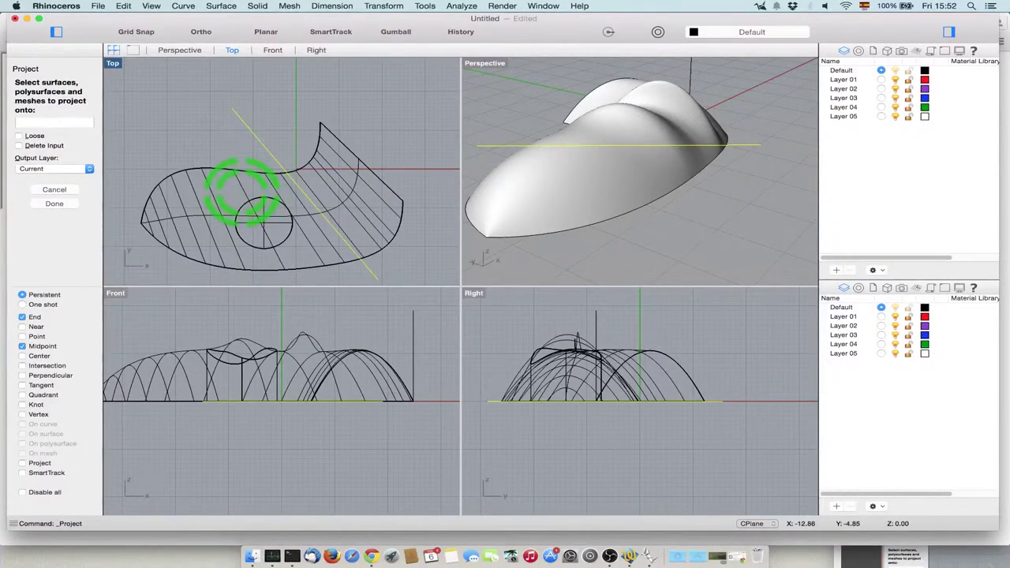
click(242, 191)
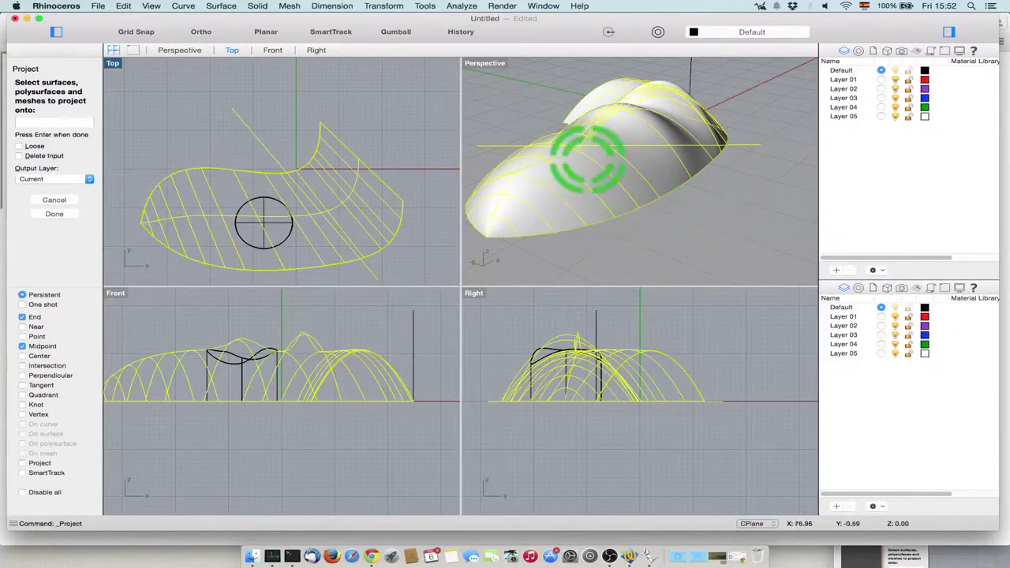
double_click(487, 65)
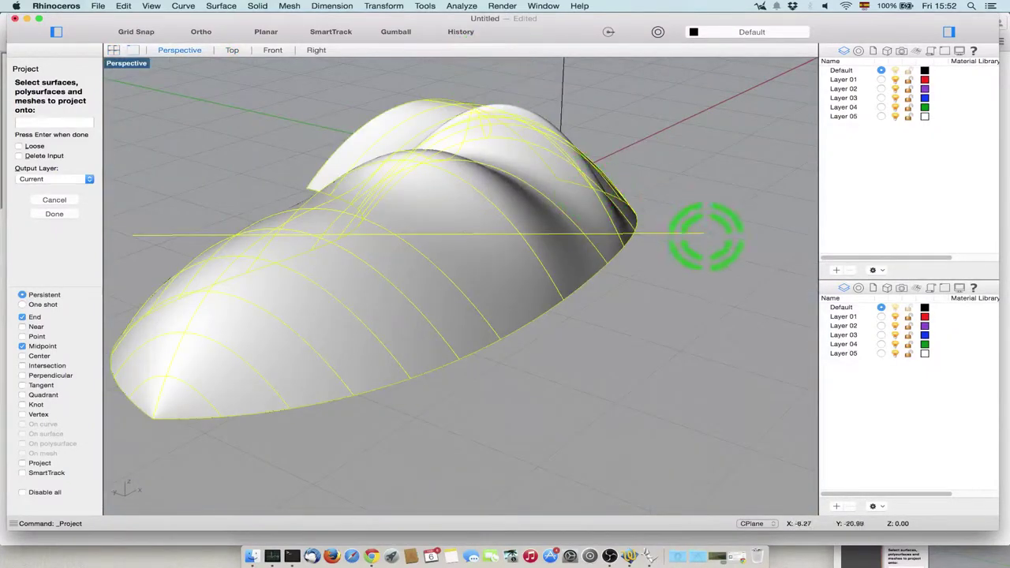
key(Return)
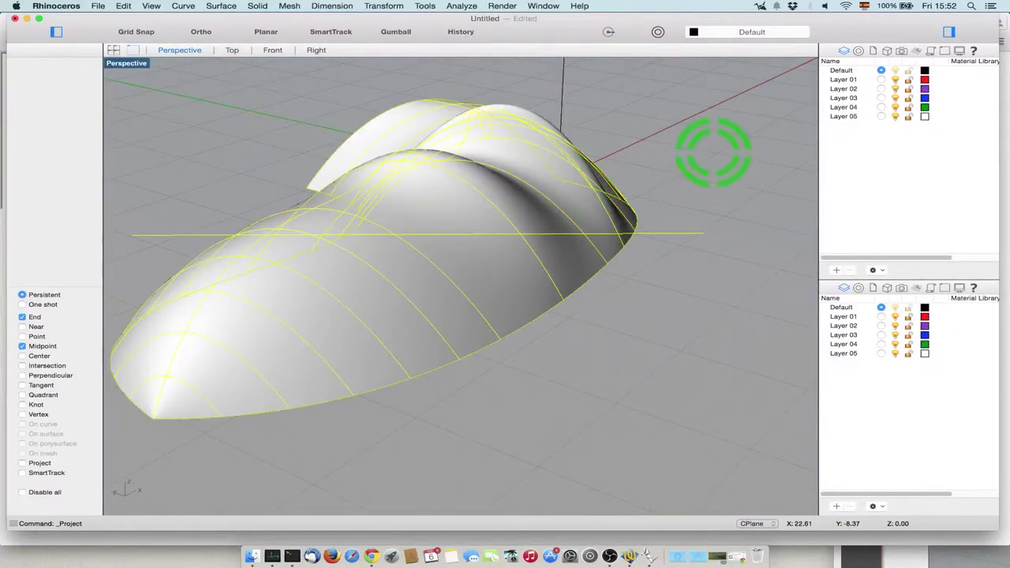
Trim the swept surface with the projected curve, removing the end piece on the far side from the cylinder.
right_click(696, 203)
right_drag(702, 134, 541, 209)
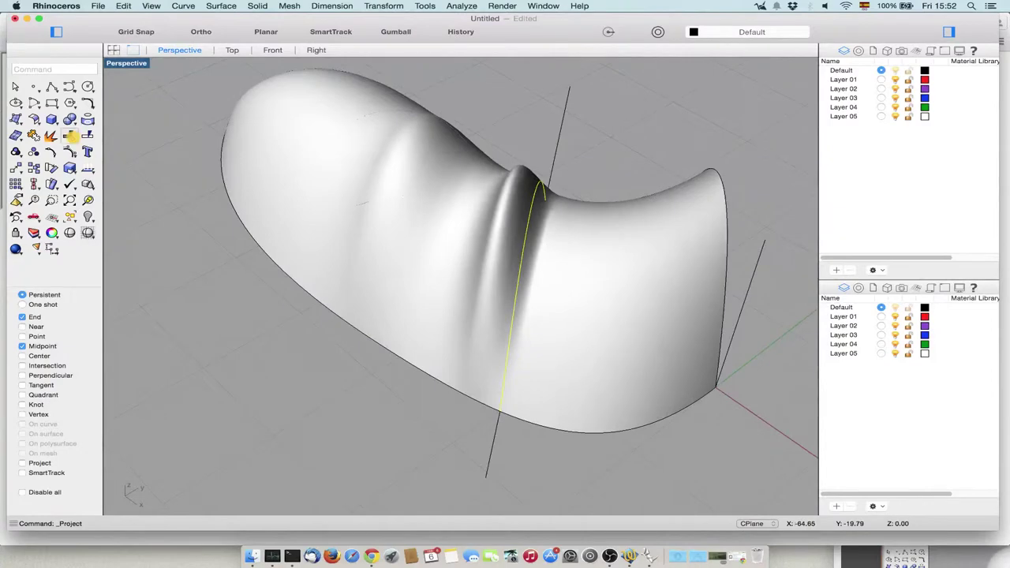
click(70, 134)
click(647, 244)
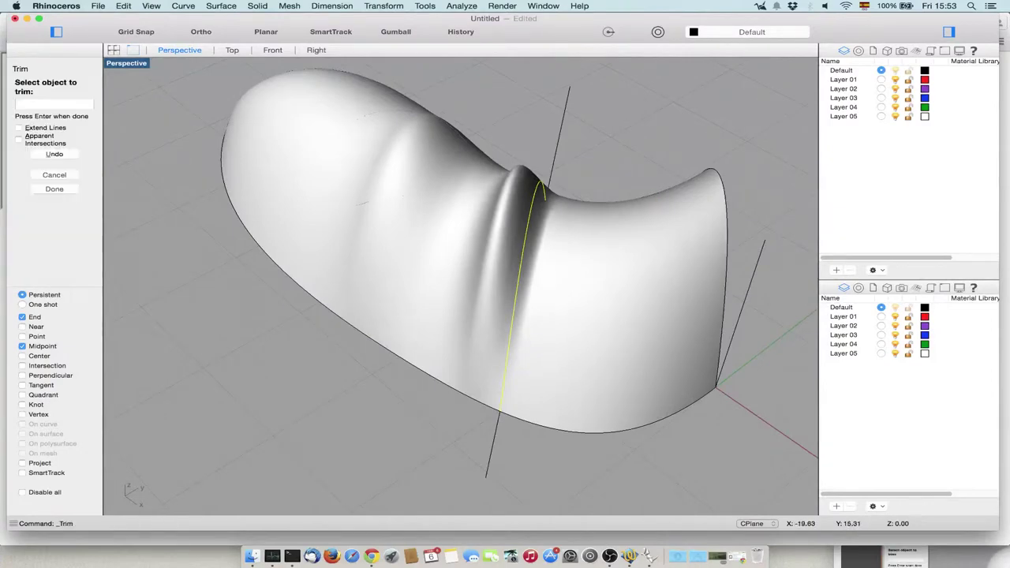
scroll(655, 238, down, 2)
middle_click(654, 238)
right_drag(654, 238, 516, 217)
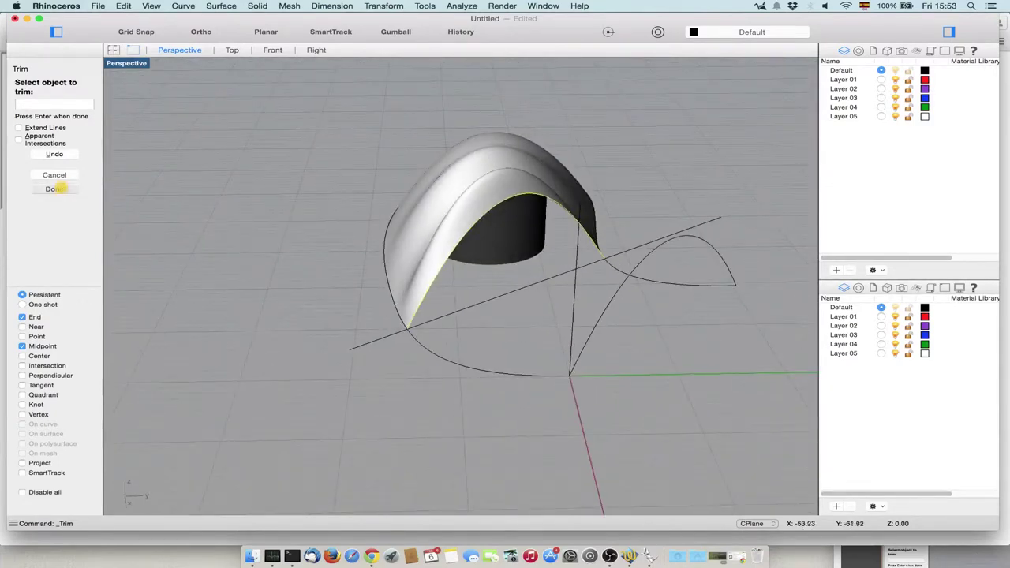
click(55, 188)
Create a solid box beside the swept surface from two opposite base corners and a height.
right_drag(466, 268, 158, 276)
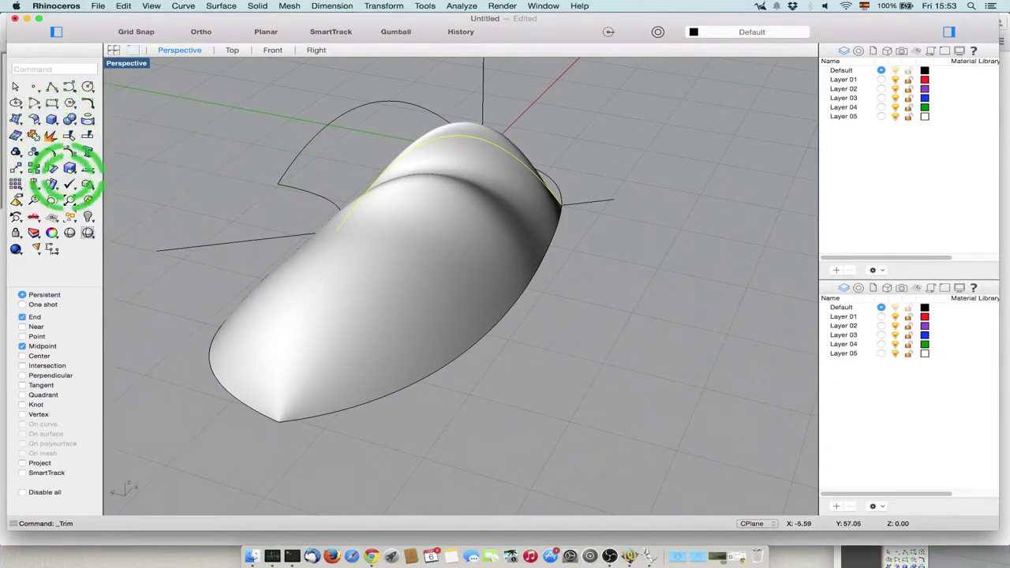
click(52, 118)
mouse_move(138, 126)
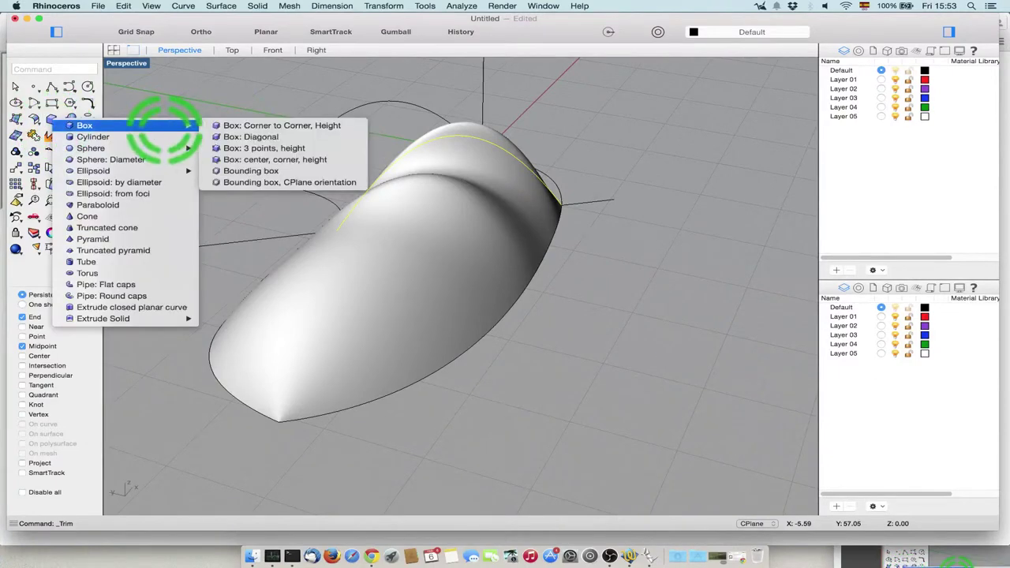
click(253, 126)
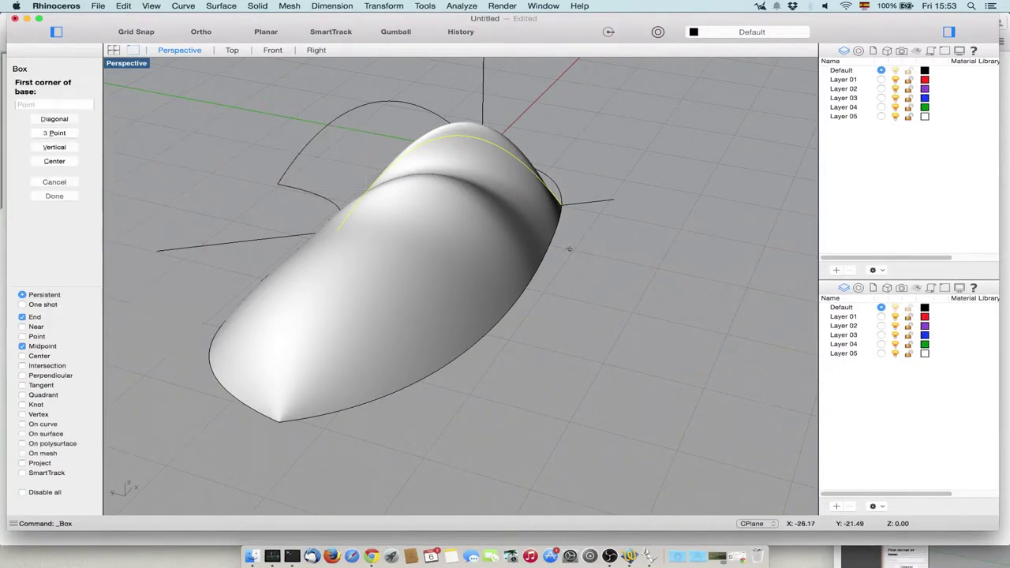
click(568, 278)
click(736, 212)
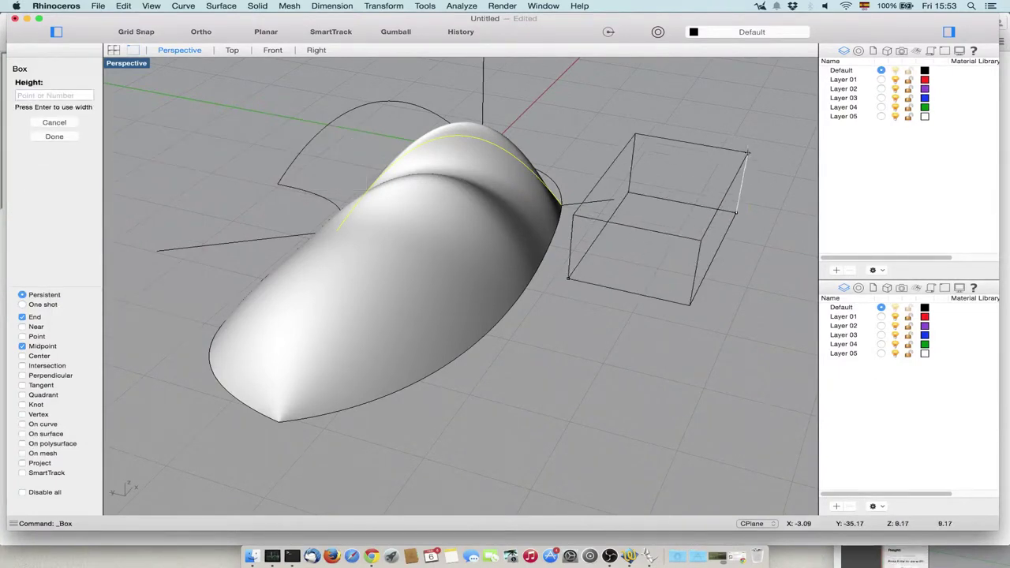
click(713, 113)
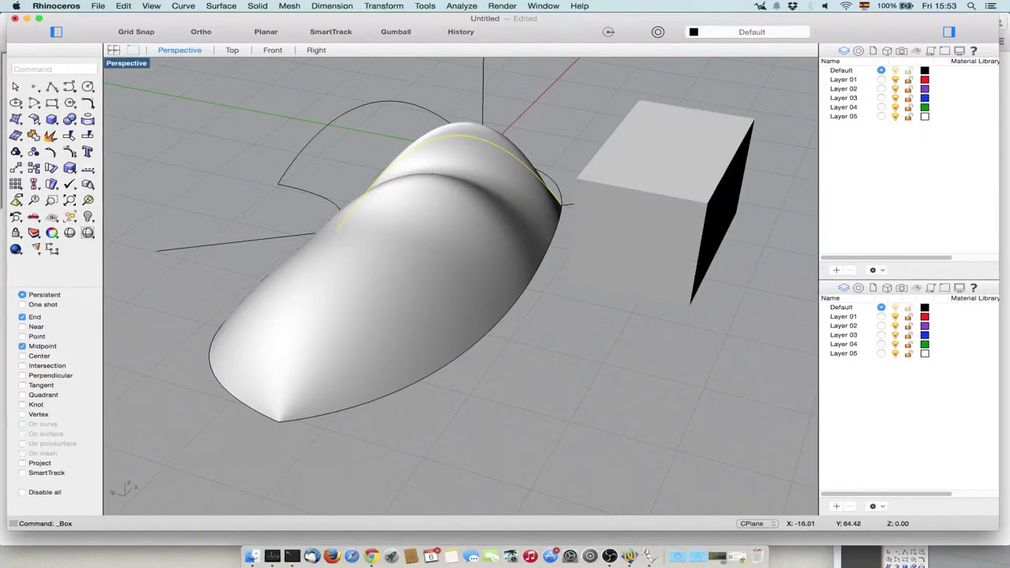
Fillet the box's top face with the adjacent side face at radius 1.00, extending and trimming the surfaces.
click(34, 119)
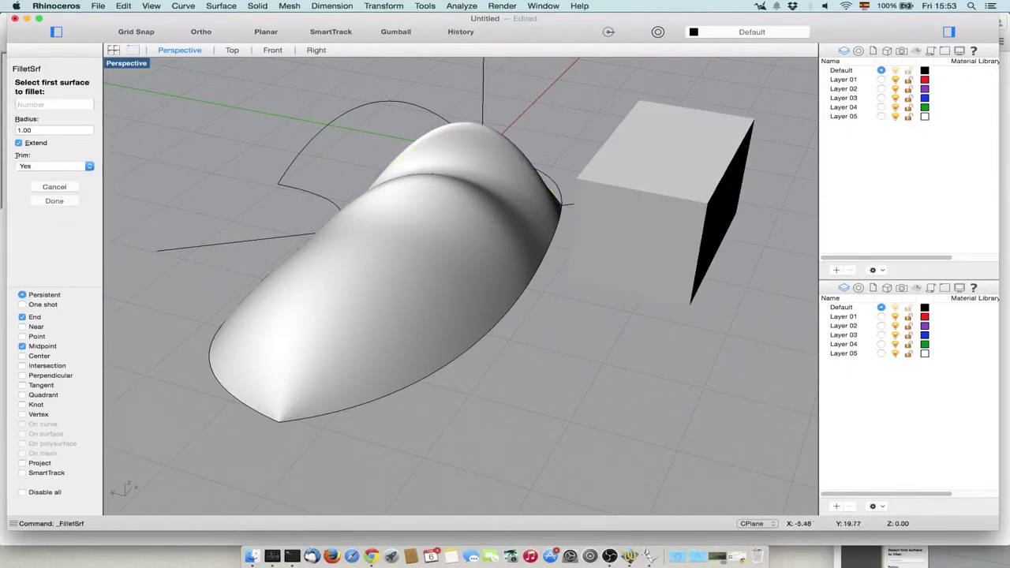
click(668, 151)
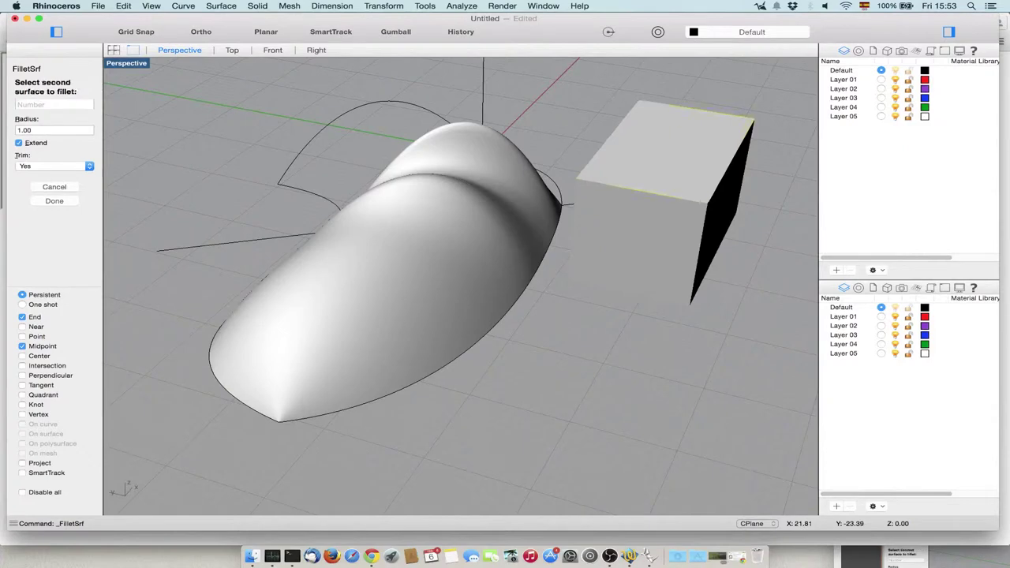
click(649, 224)
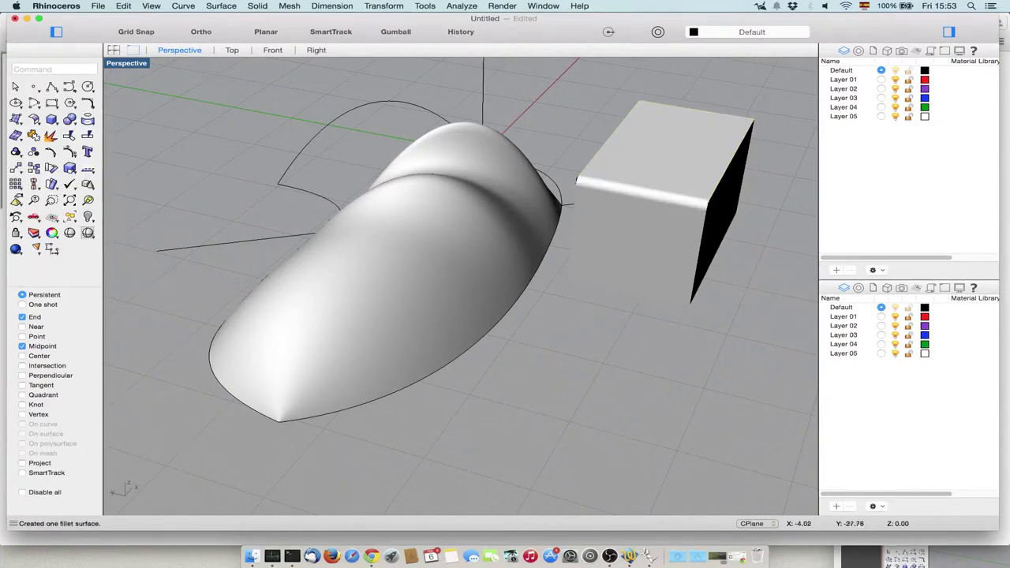
middle_click(668, 234)
middle_click(541, 146)
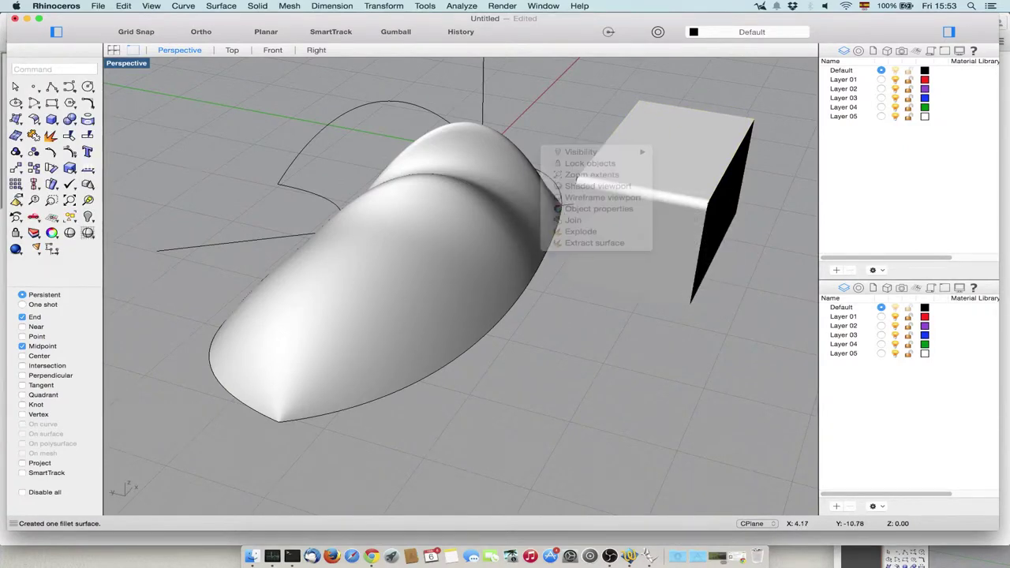
right_drag(546, 136, 457, 101)
scroll(623, 220, down, 4)
scroll(623, 220, up, 9)
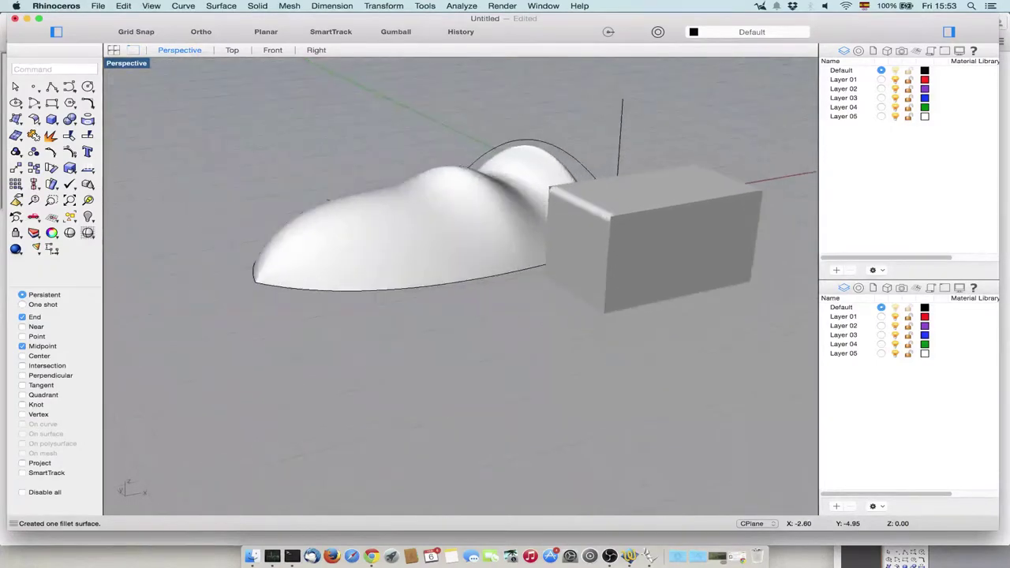
scroll(623, 219, up, 7)
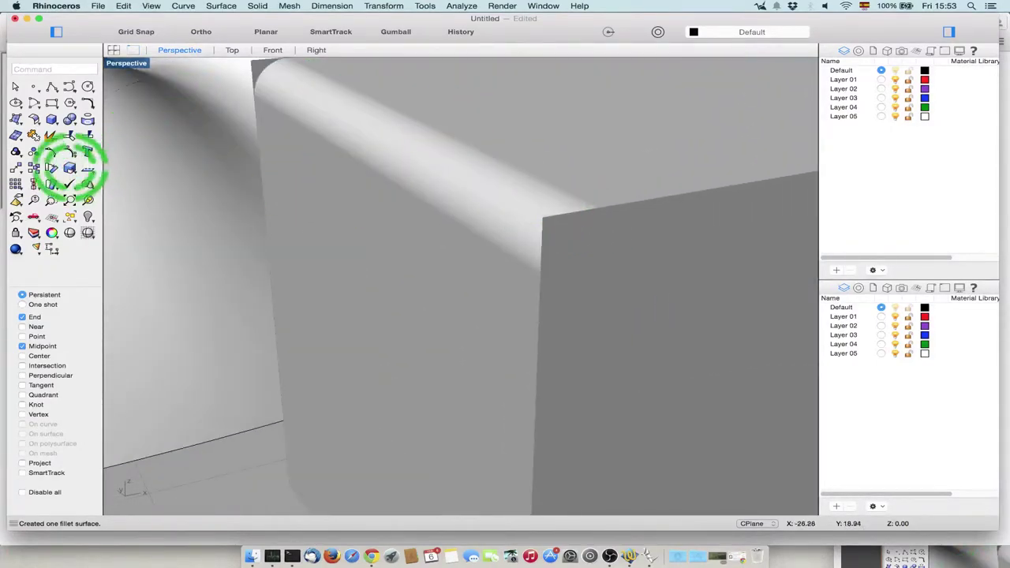
Try trimming the leftover corner of the box's end face with the fillet surface, and undo that trim within the command.
click(66, 139)
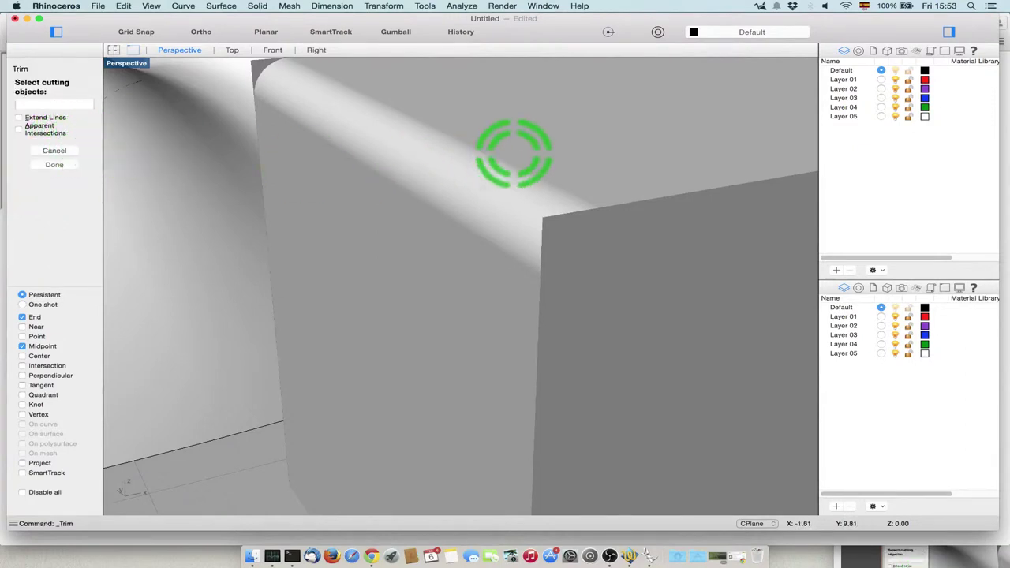
key(Return)
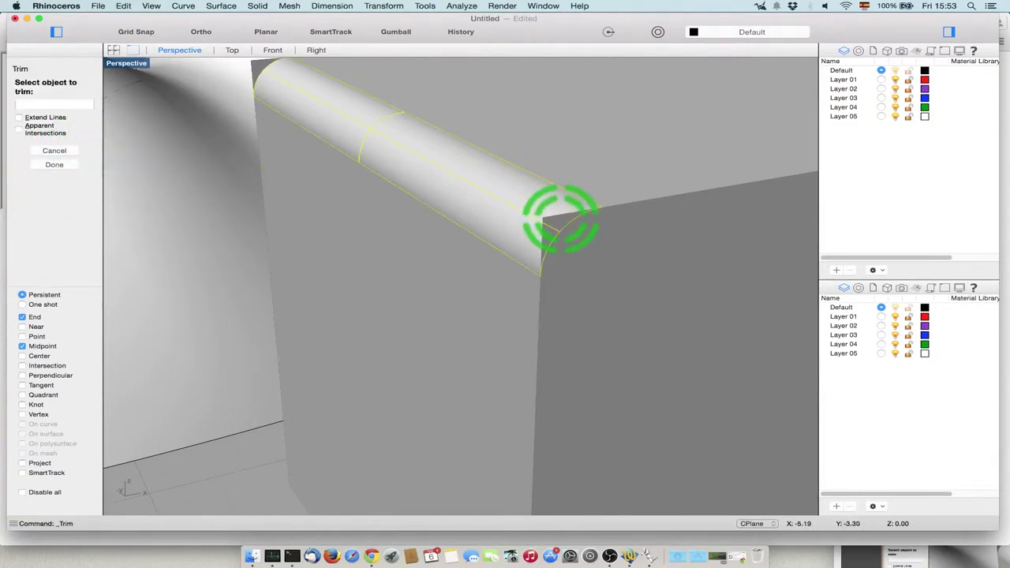
click(552, 218)
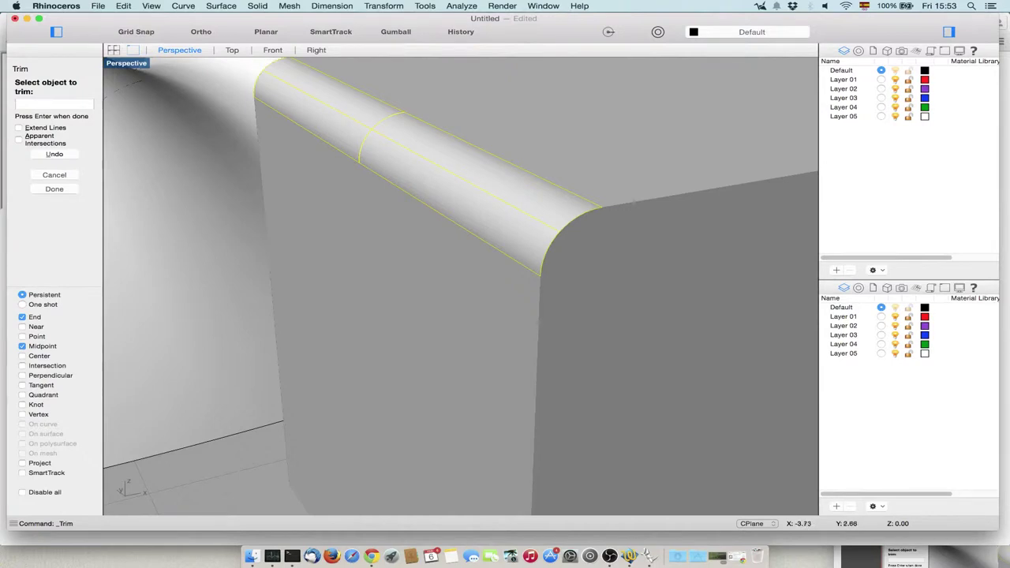
key(super+z)
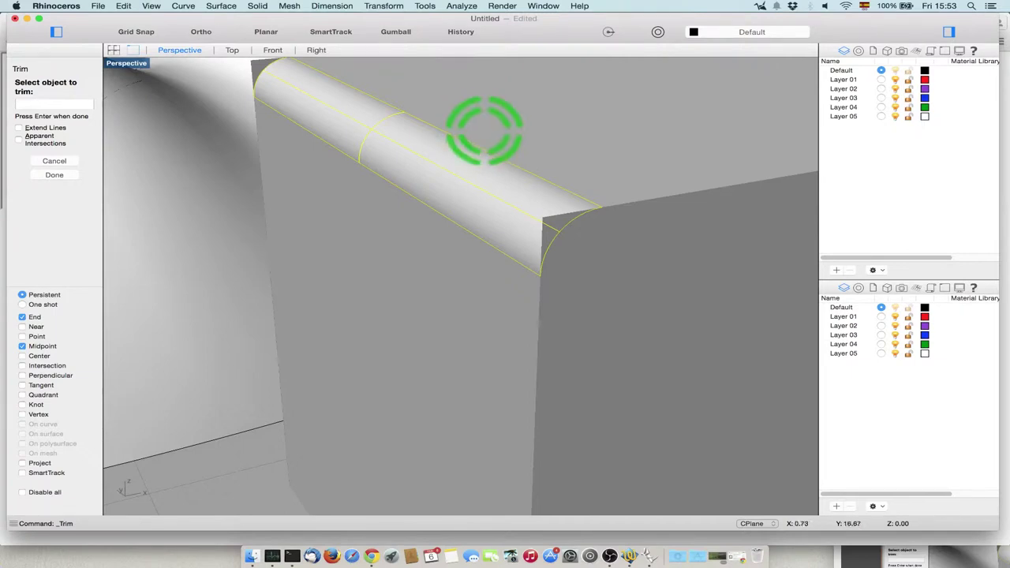
click(68, 172)
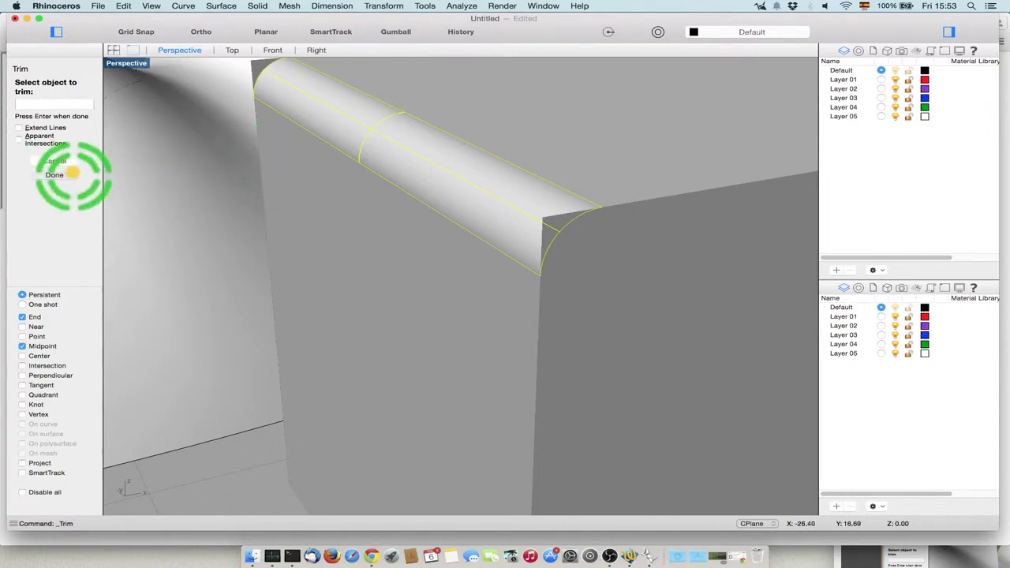
Undo the surface fillet and the box, and redo the box to restore it with sharp edges.
key(super+z)
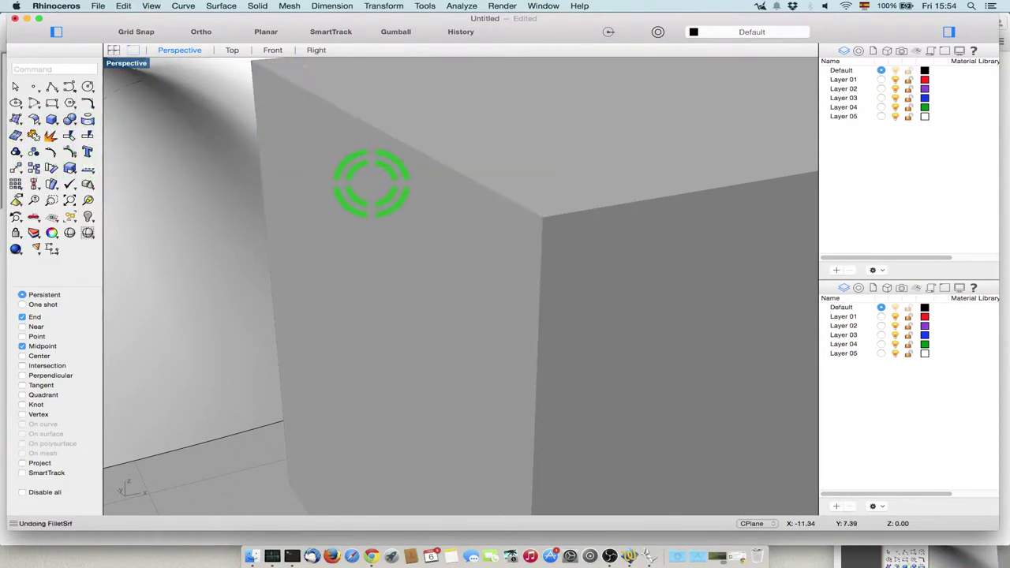
key(super+z)
click(124, 5)
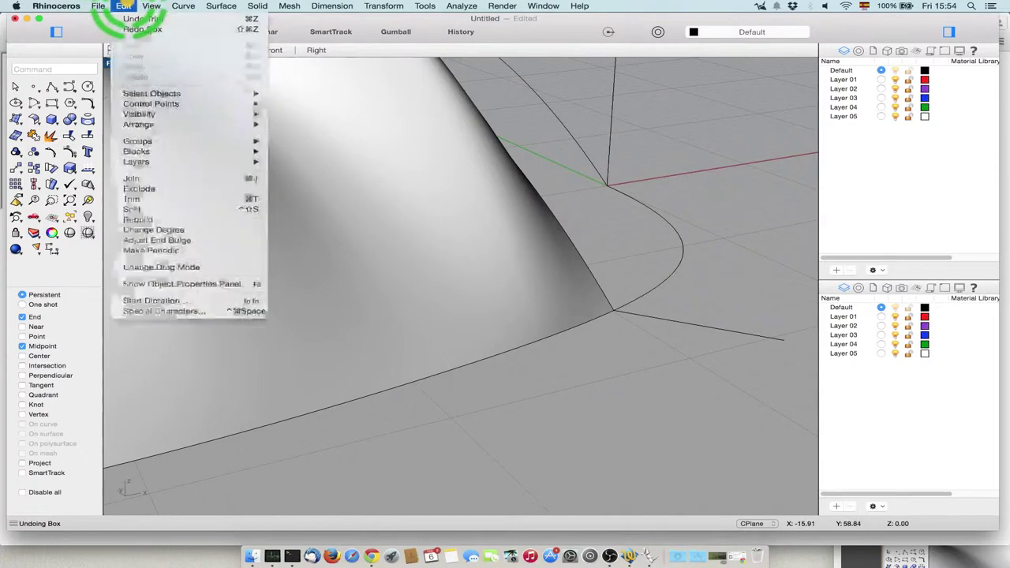
click(143, 29)
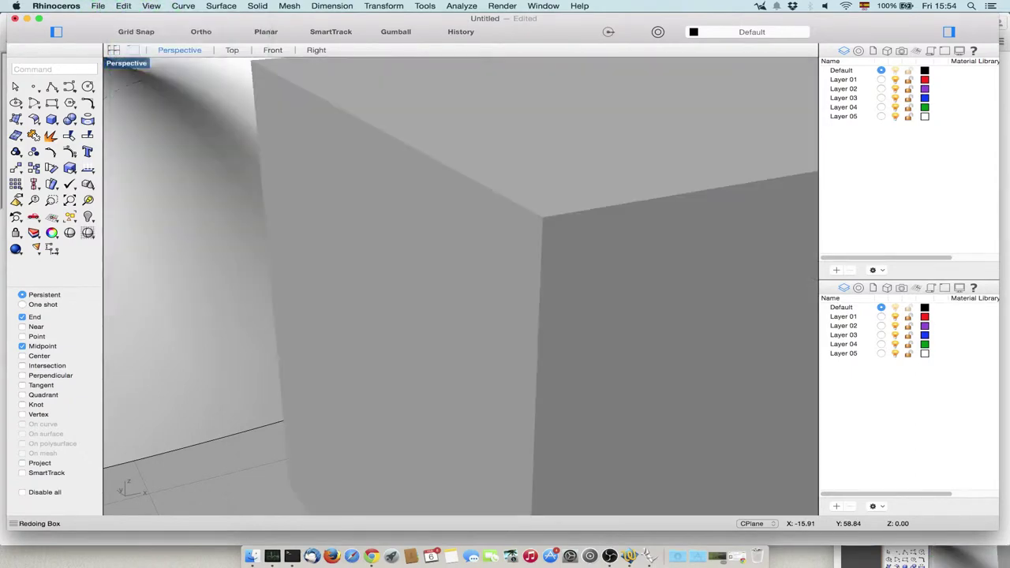
click(34, 119)
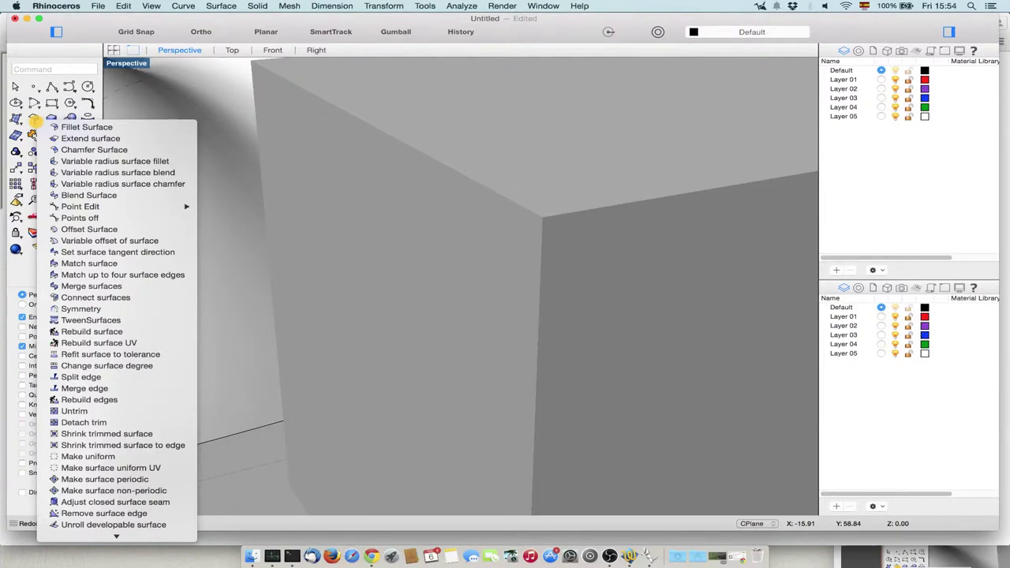
click(383, 216)
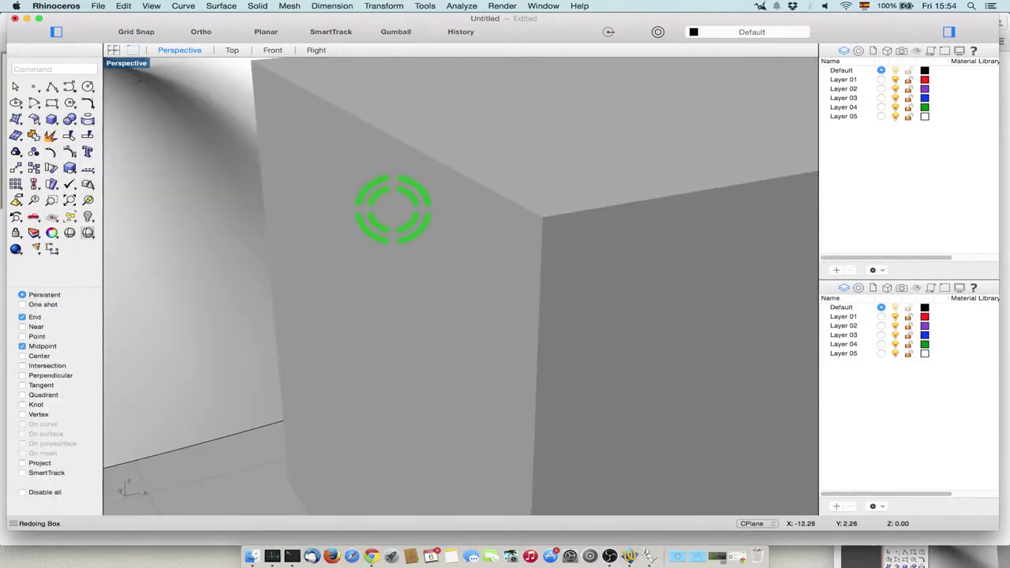
scroll(393, 210, down, 5)
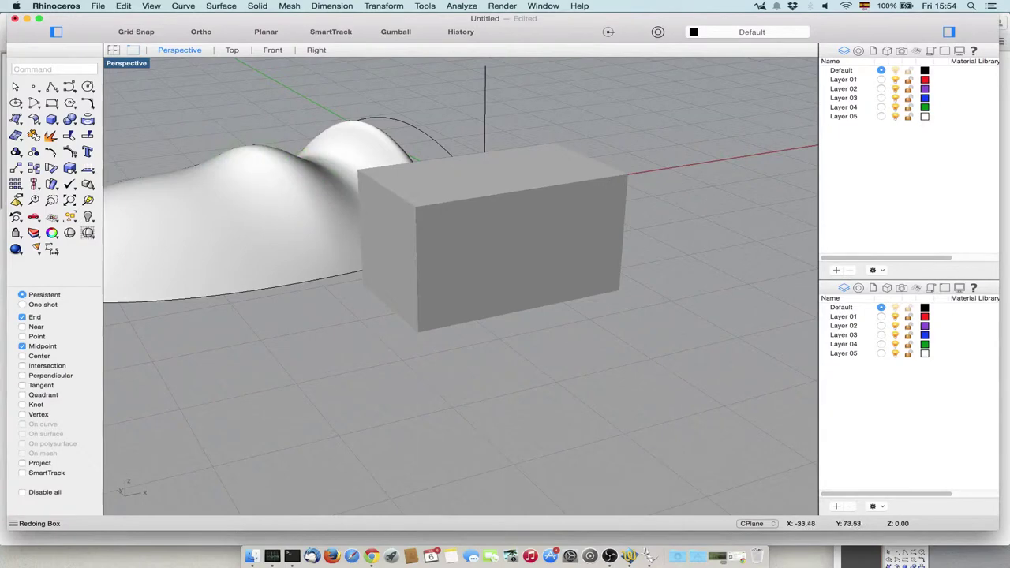
click(16, 120)
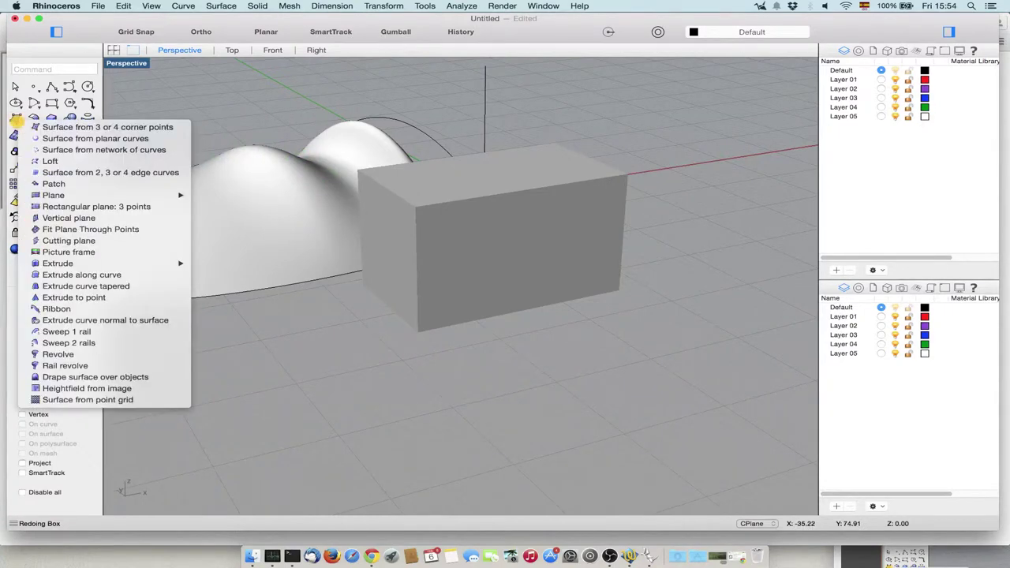
right_click(591, 146)
right_click(582, 182)
right_click(597, 140)
right_click(591, 157)
right_click(597, 129)
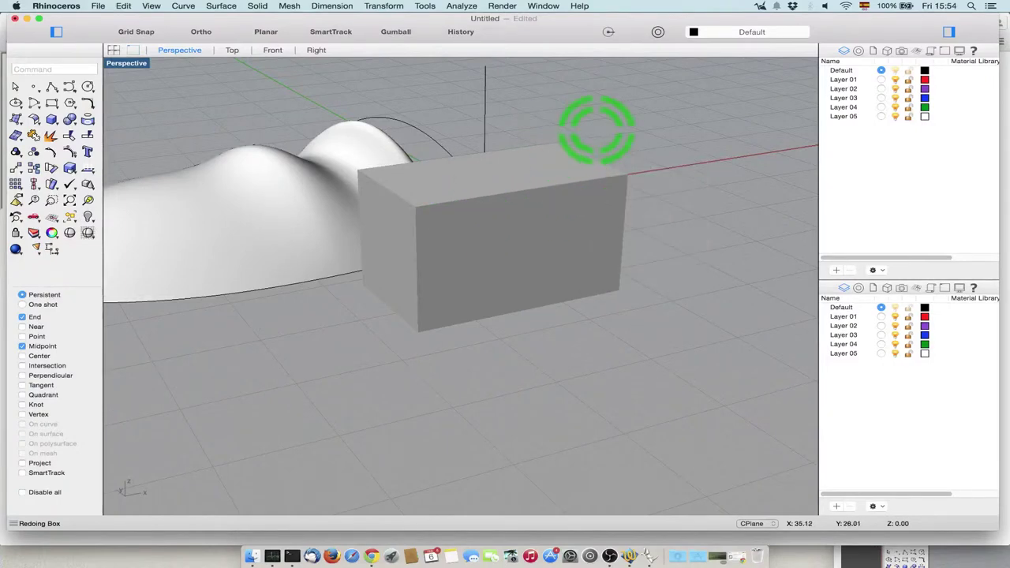
Draw an open S-shaped degree 3 control-point curve in the Top view, crossing the Y axis beyond the swept surface.
right_drag(596, 131, 495, 165)
double_click(126, 63)
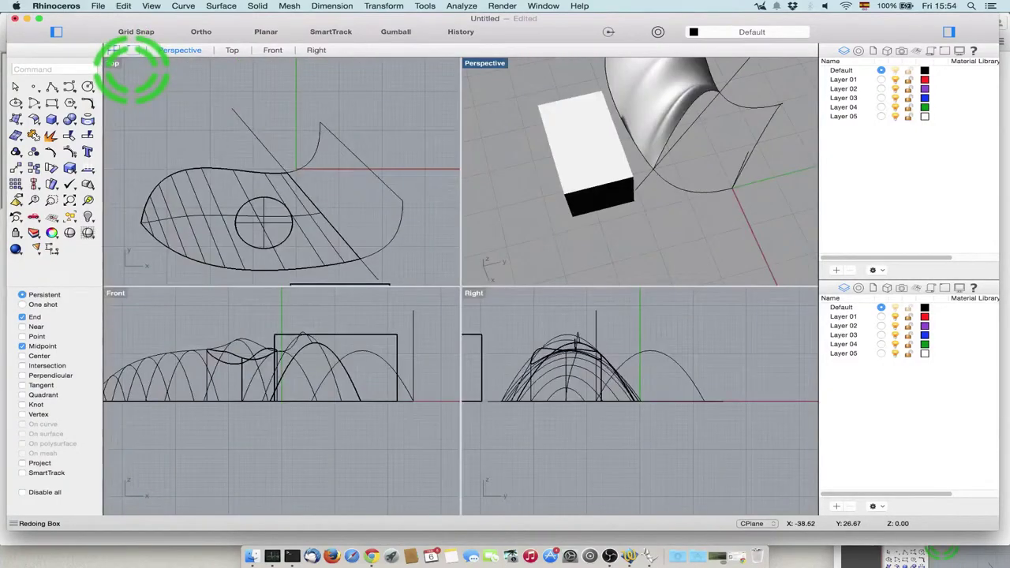
click(70, 86)
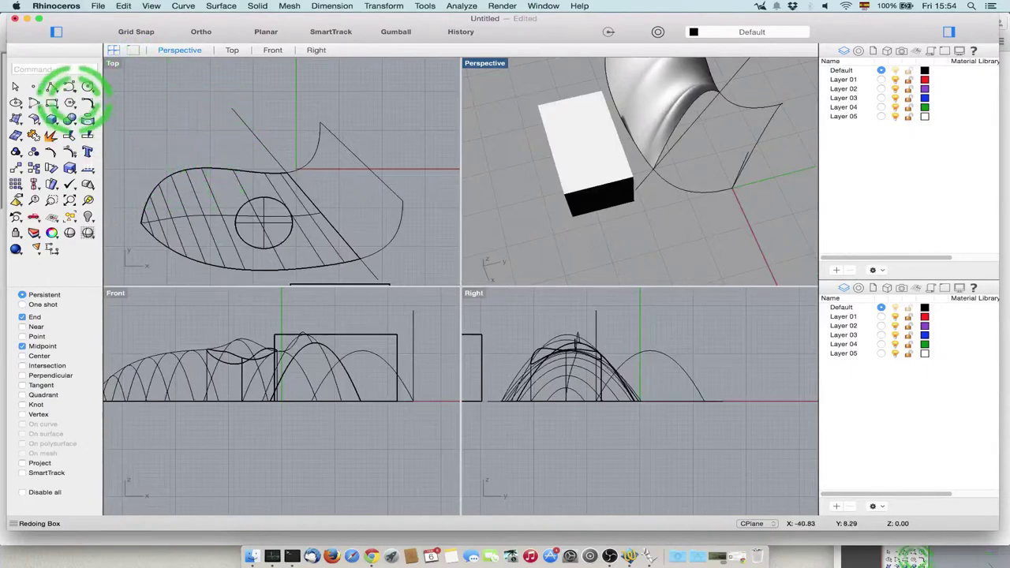
click(280, 127)
click(243, 86)
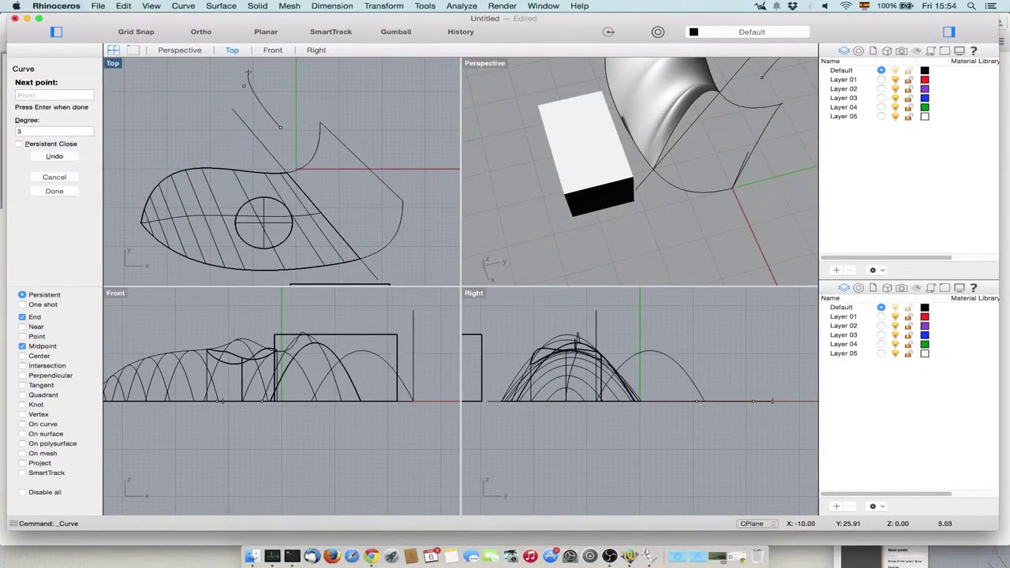
click(288, 68)
scroll(292, 103, down, 3)
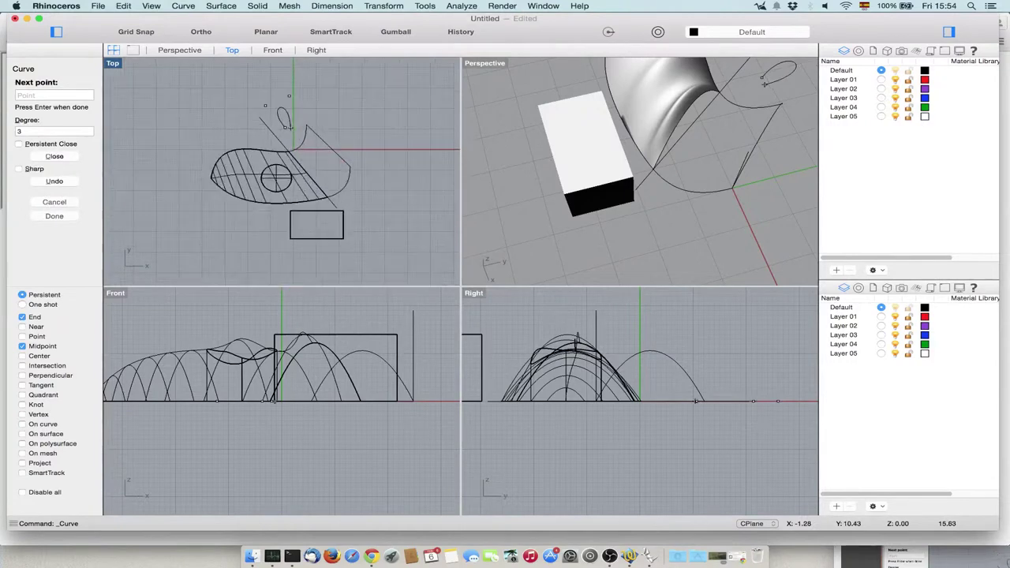
click(302, 98)
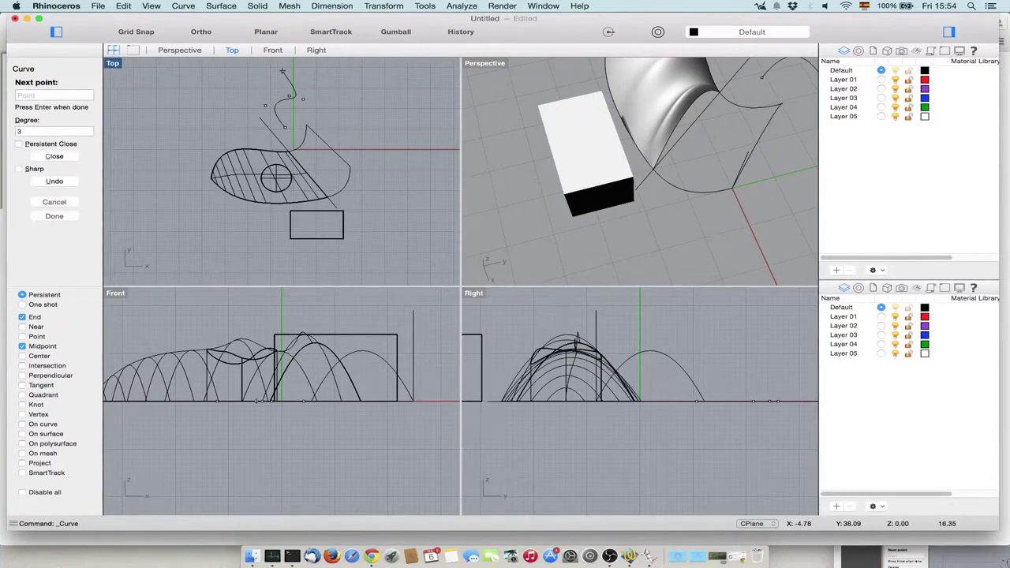
key(Return)
Revolve the S-shaped curve 360 degrees around an orthogonal axis parallel to the Y axis, placed beside it in the Top view.
double_click(118, 64)
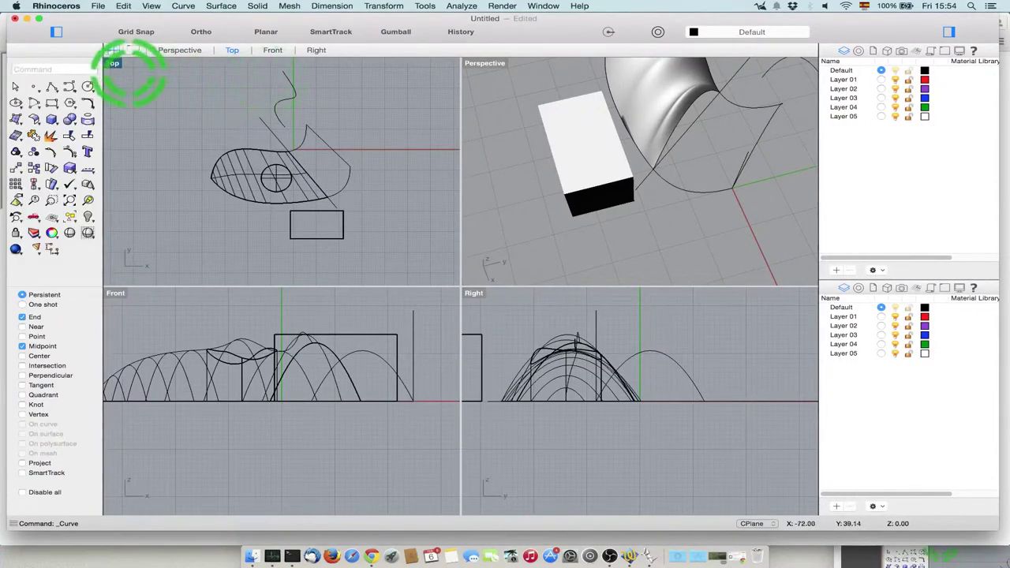
scroll(519, 132, up, 5)
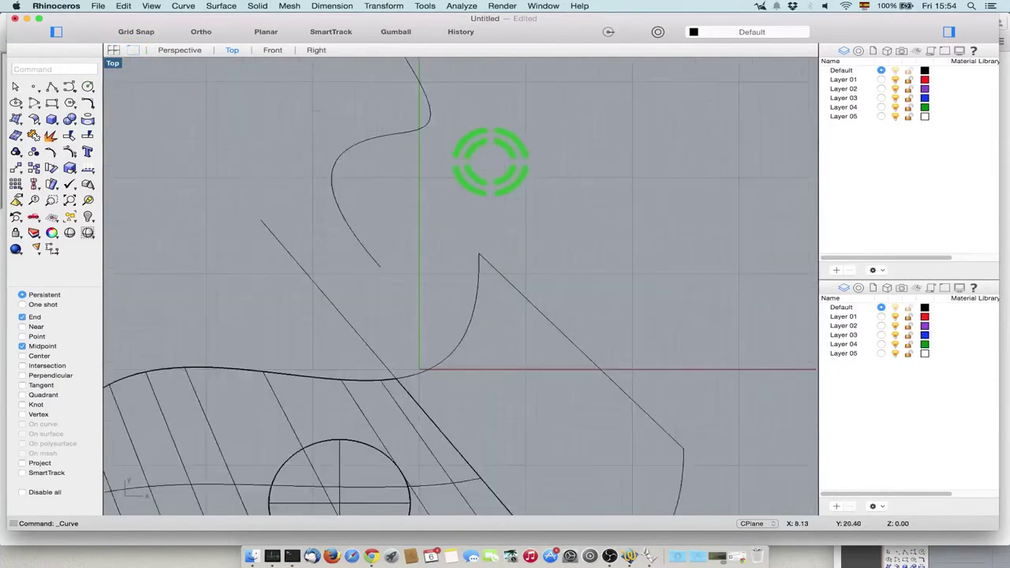
right_drag(470, 168, 406, 275)
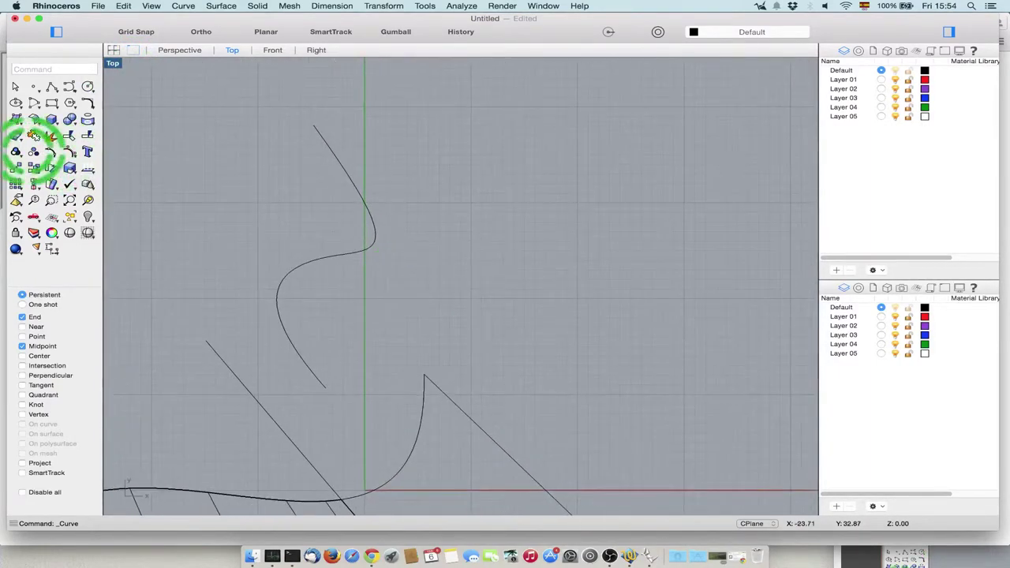
click(15, 119)
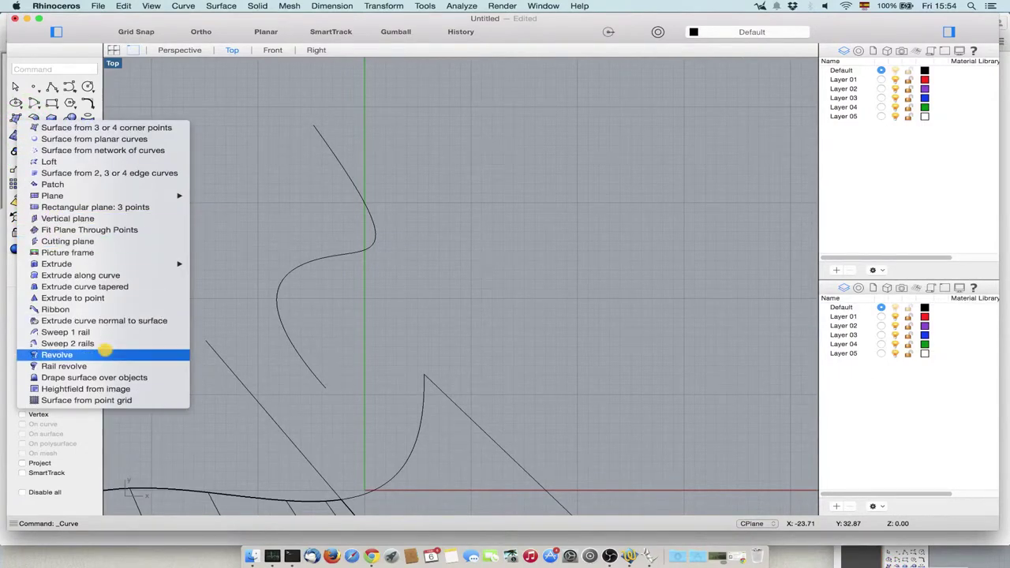
click(105, 350)
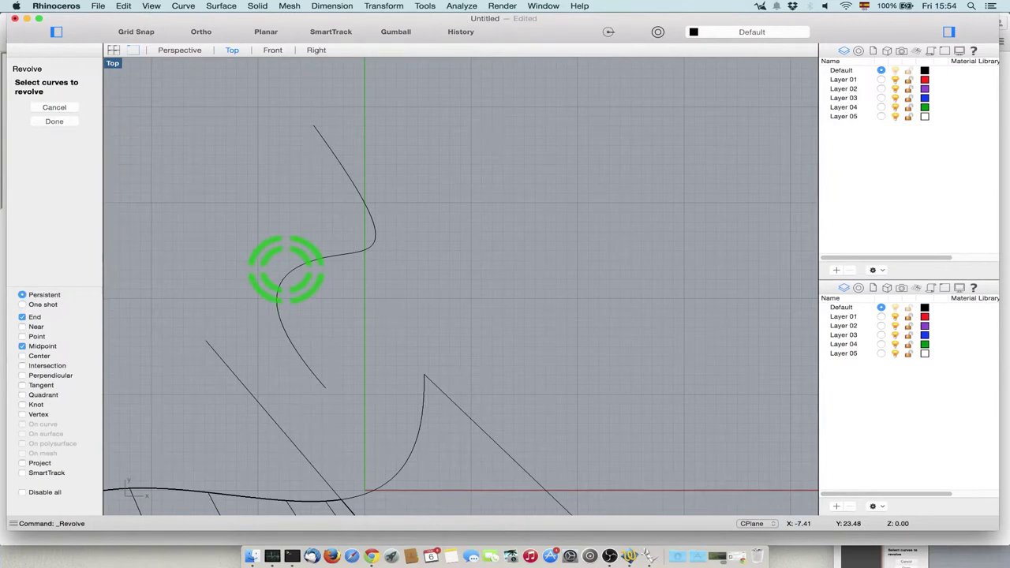
click(318, 263)
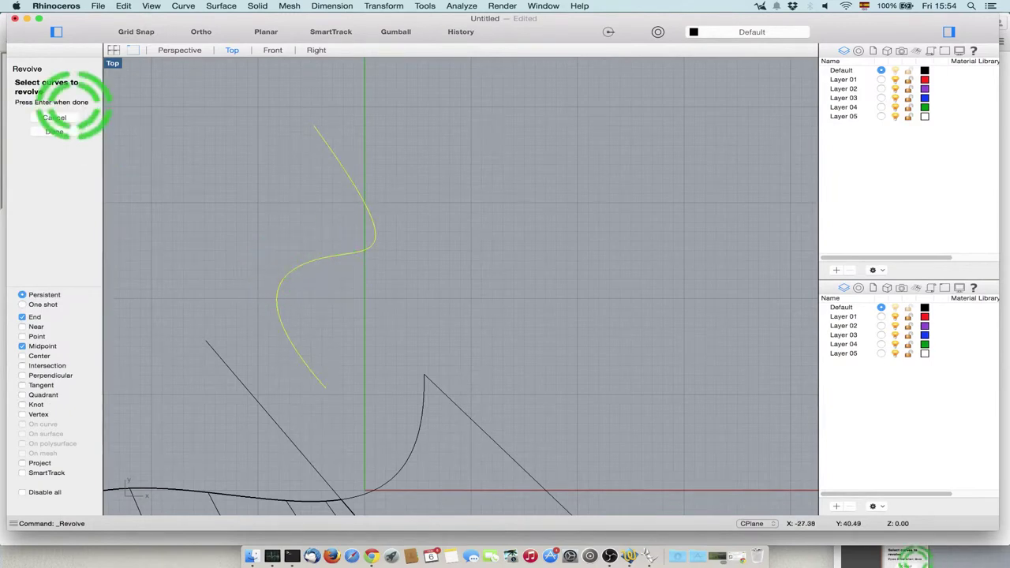
click(63, 134)
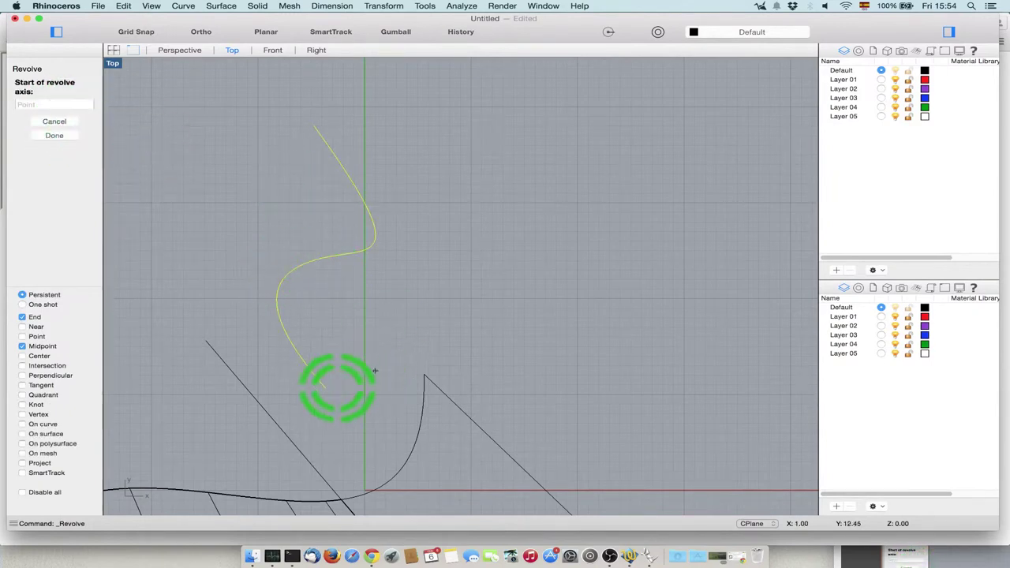
click(472, 384)
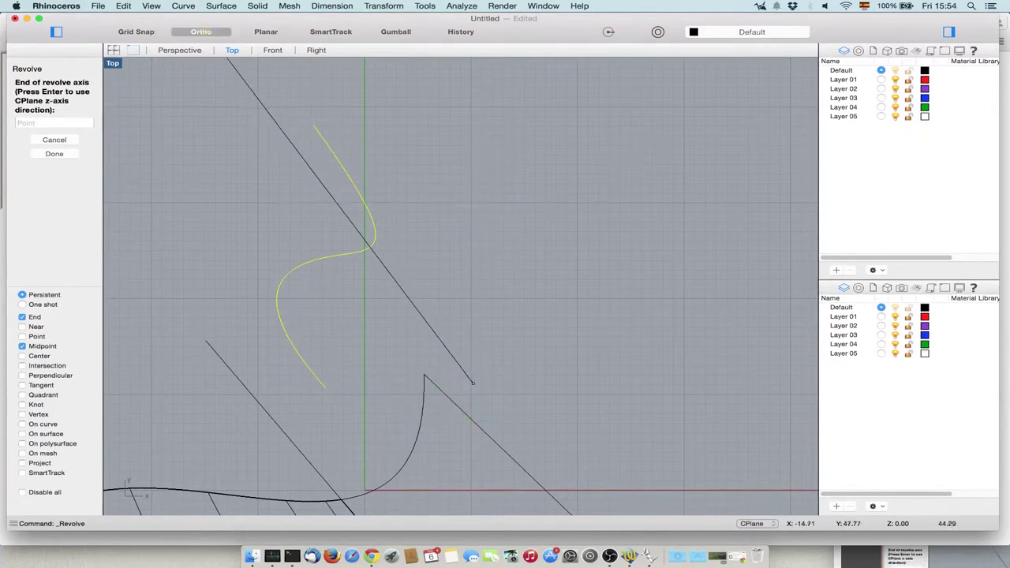
click(202, 31)
click(473, 93)
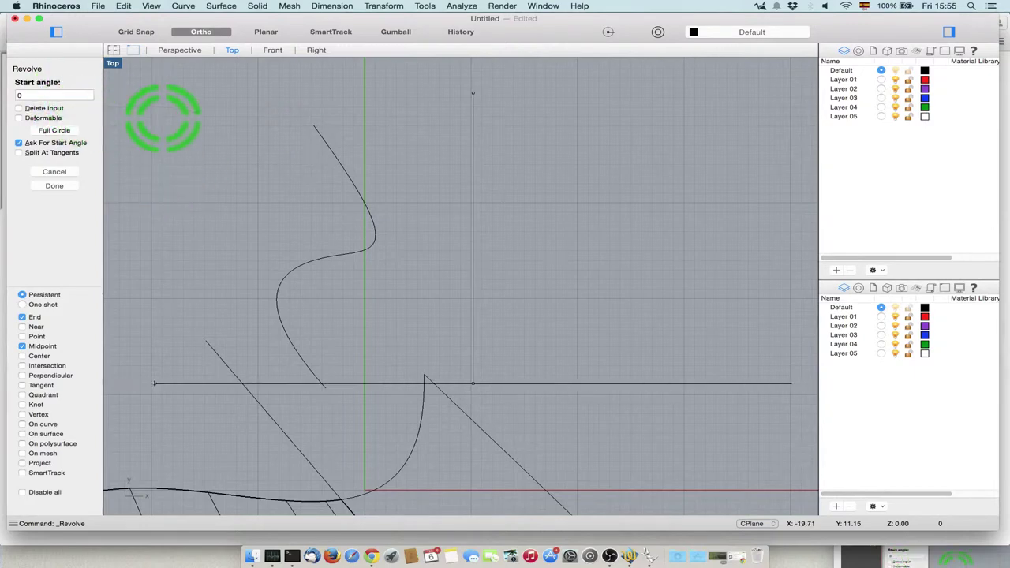
click(363, 108)
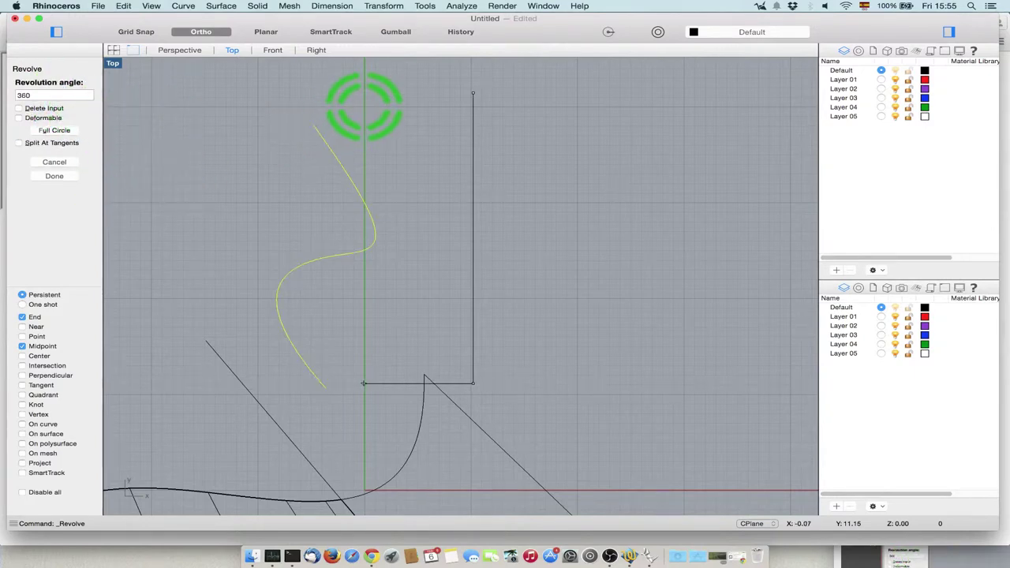
key(Return)
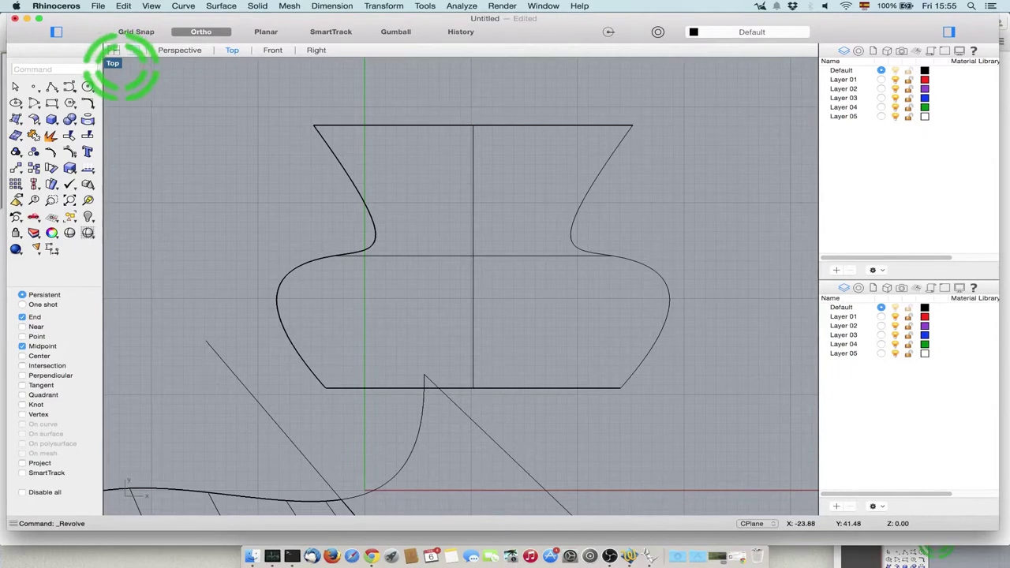
Examine the revolved surface and its open ends in the maximized Perspective view.
double_click(116, 63)
right_drag(657, 195, 659, 196)
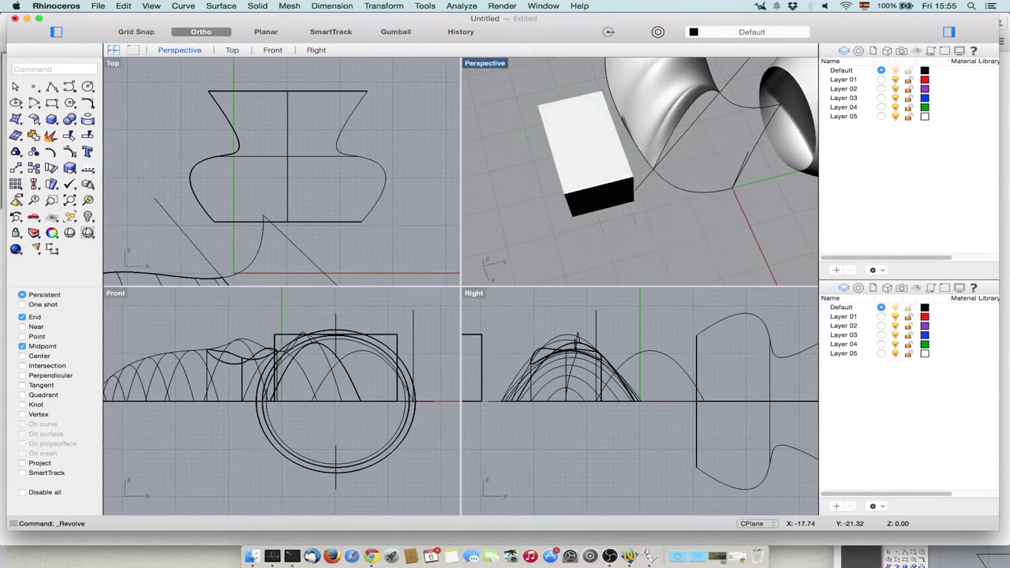
double_click(482, 63)
scroll(331, 173, up, 5)
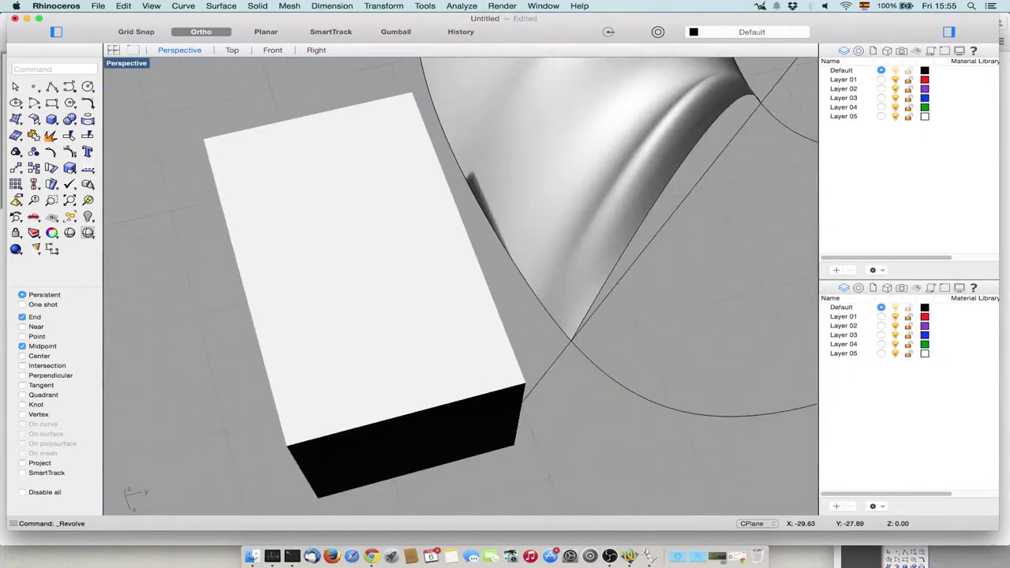
scroll(331, 174, down, 7)
right_drag(533, 206, 394, 126)
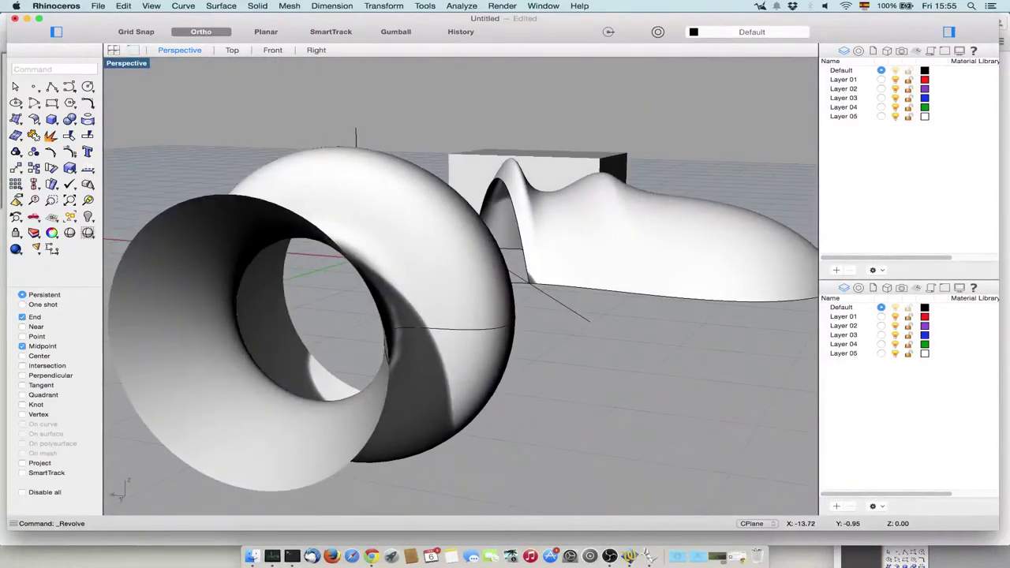
scroll(442, 174, up, 3)
scroll(405, 169, down, 5)
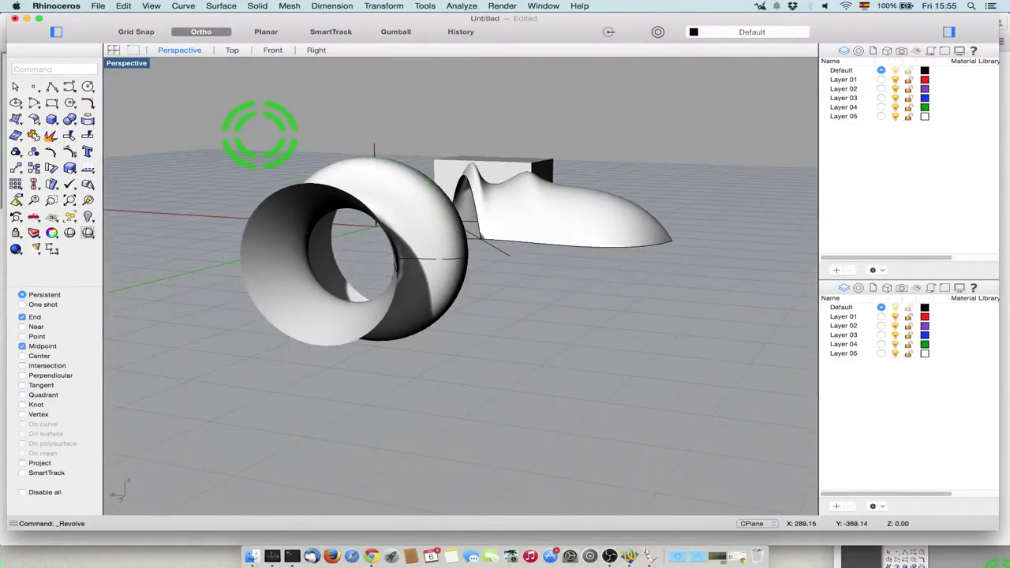
Delete the revolved surface and undo the deletion.
click(344, 191)
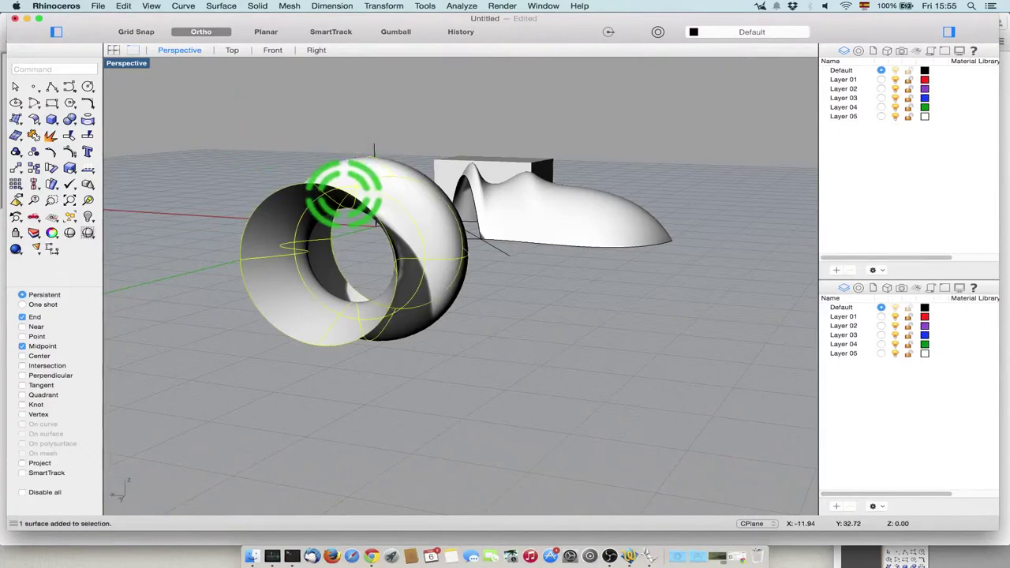
key(Delete)
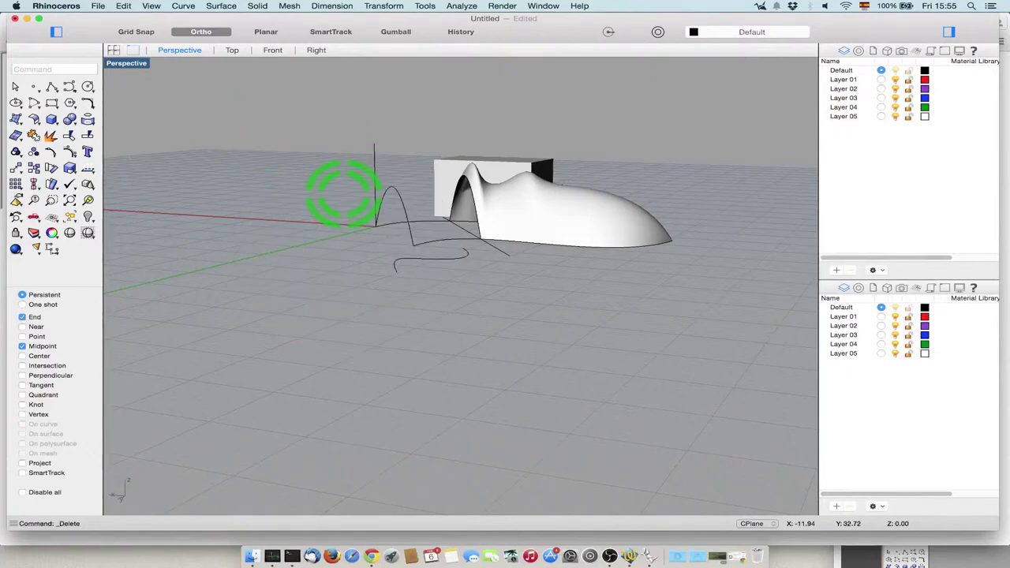
key(super+z)
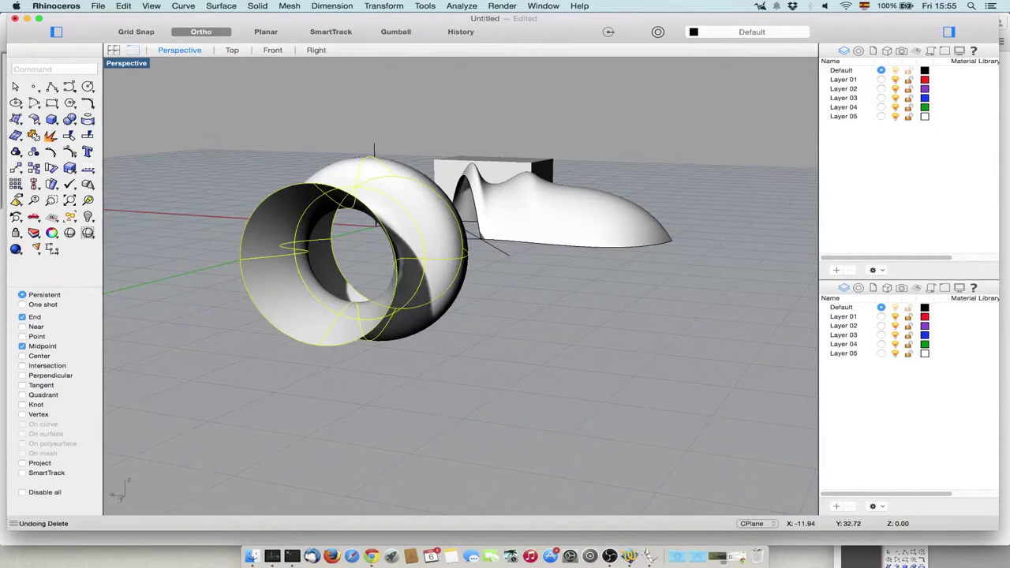
Try the Join command on the revolved surface alone and end it without adding another surface.
right_click(273, 168)
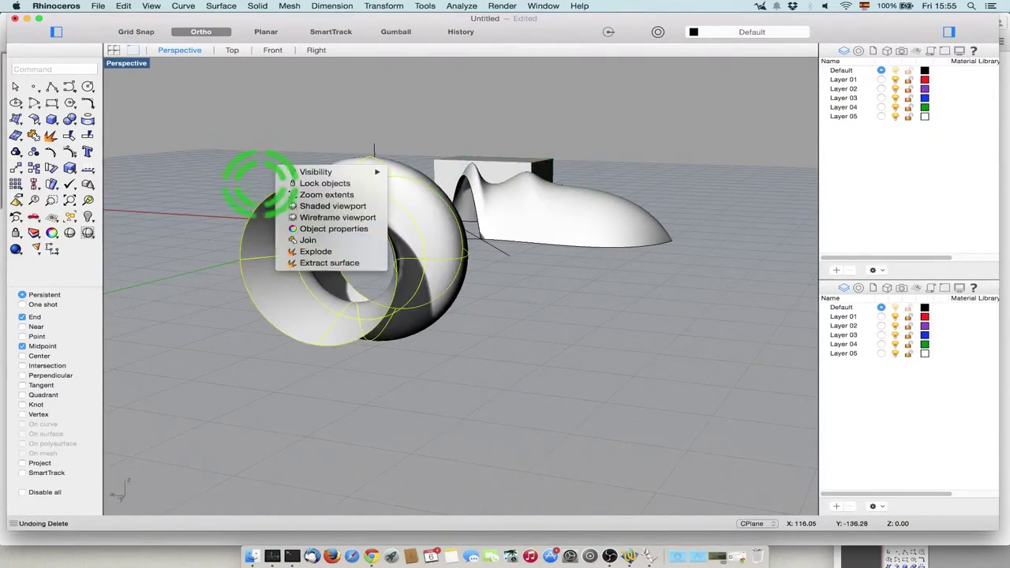
click(308, 240)
right_drag(205, 117, 221, 151)
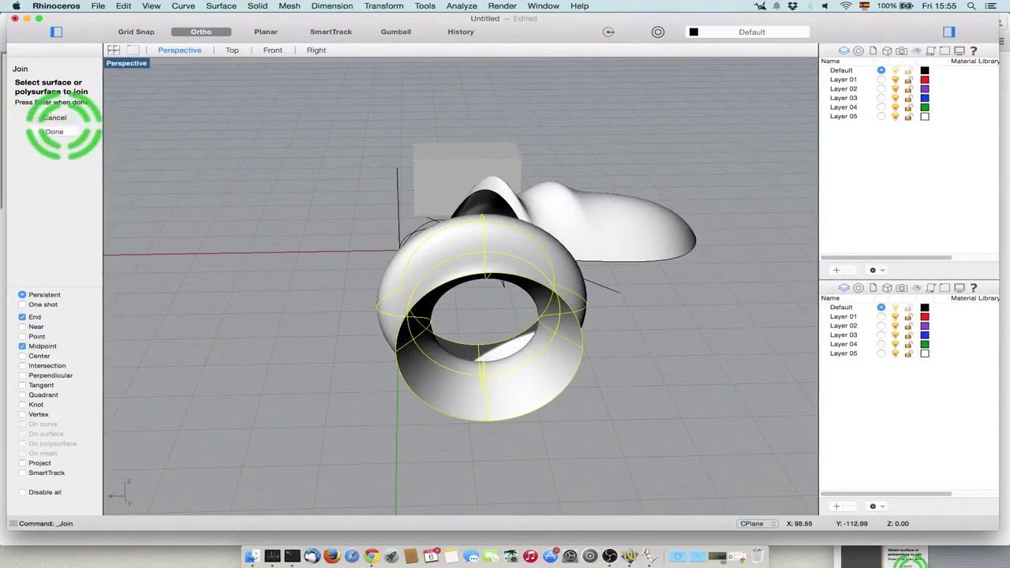
click(54, 131)
Cap both circular open ends of the revolved surface with planar surfaces built from their edge curves.
click(16, 119)
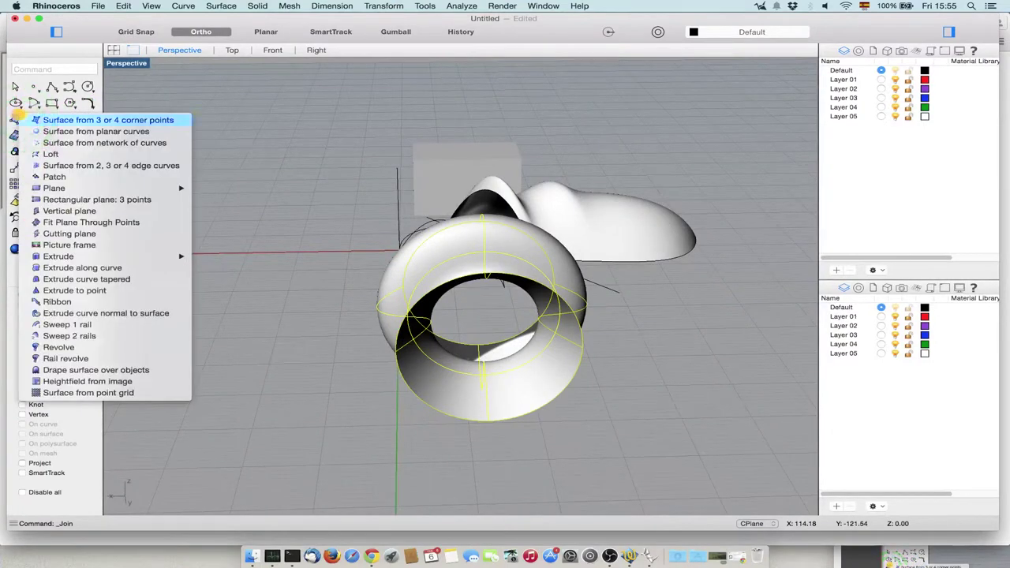
click(87, 131)
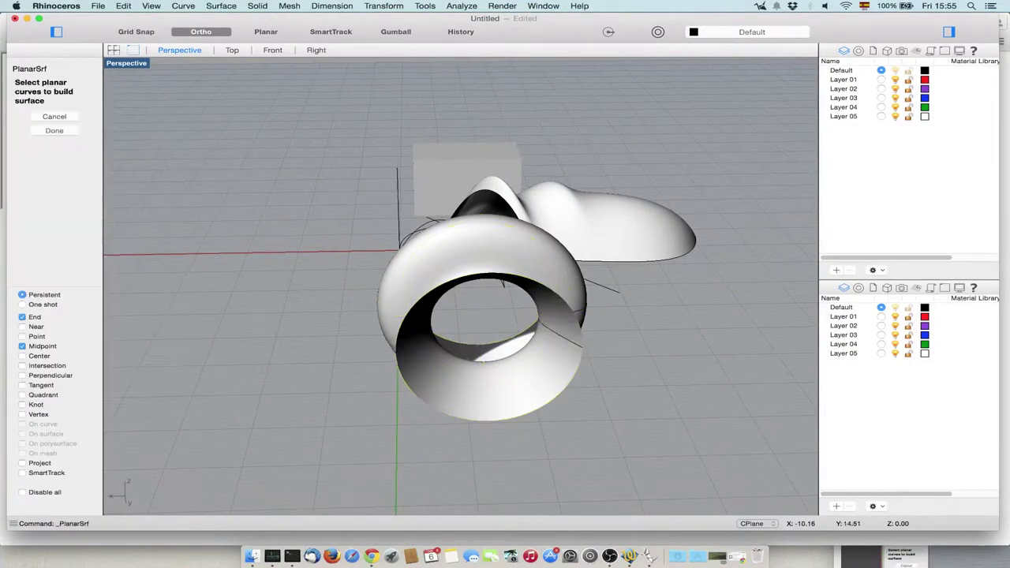
key(Return)
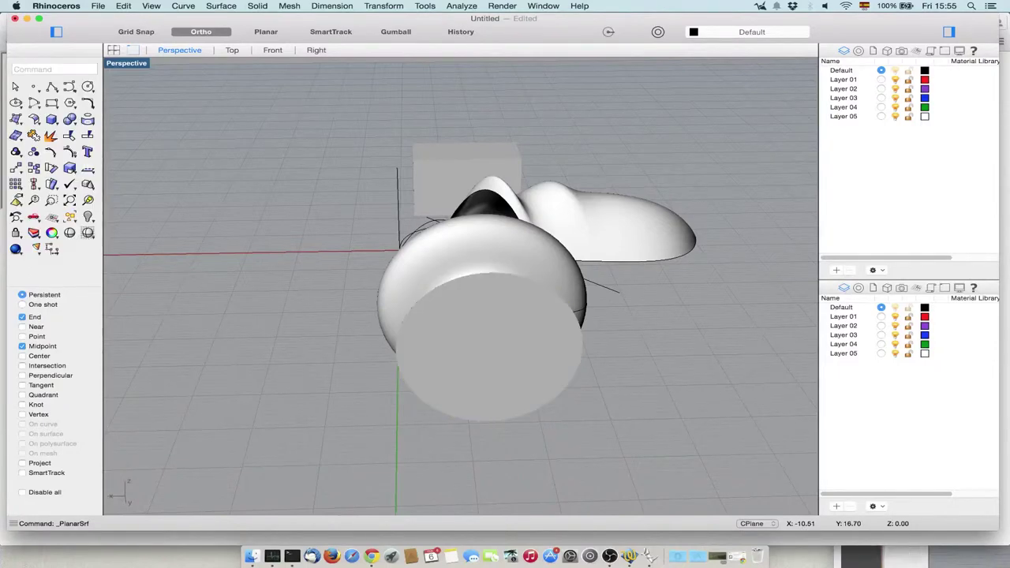
right_drag(328, 282, 432, 284)
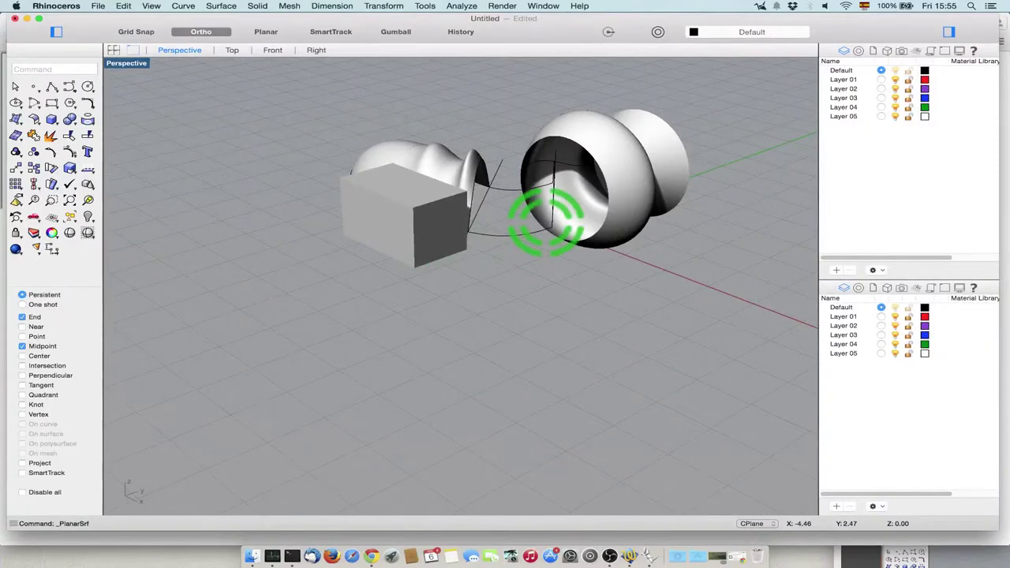
right_click(556, 217)
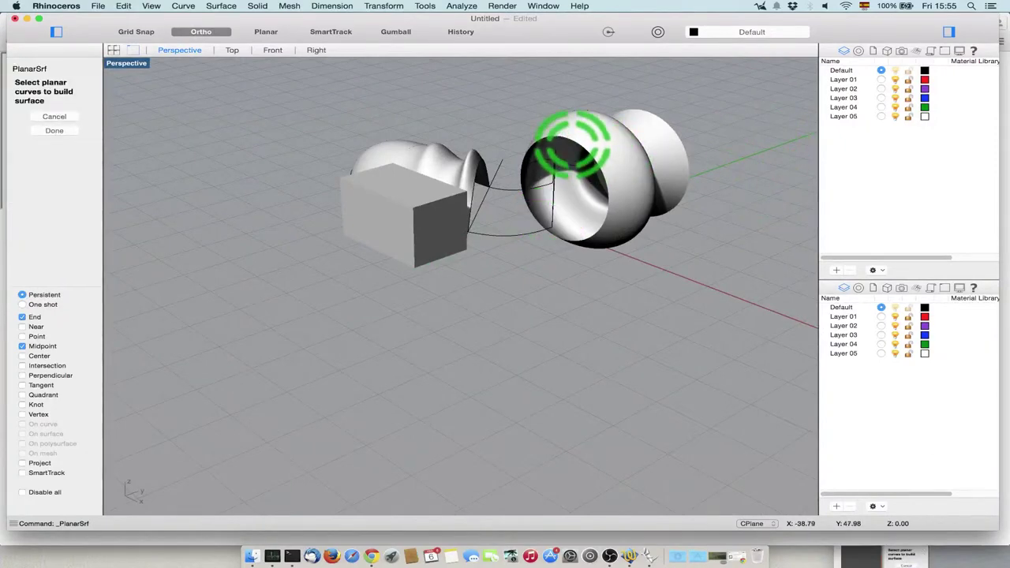
click(574, 142)
right_click(573, 143)
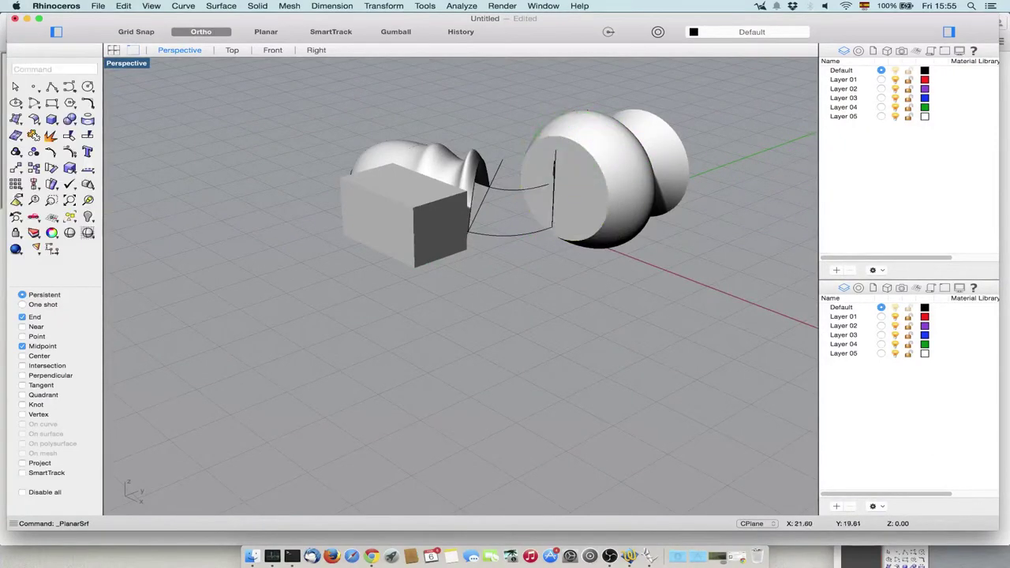
right_click(628, 246)
click(579, 255)
Select the revolved surface together with the planar caps at its two ends.
right_drag(623, 308, 410, 359)
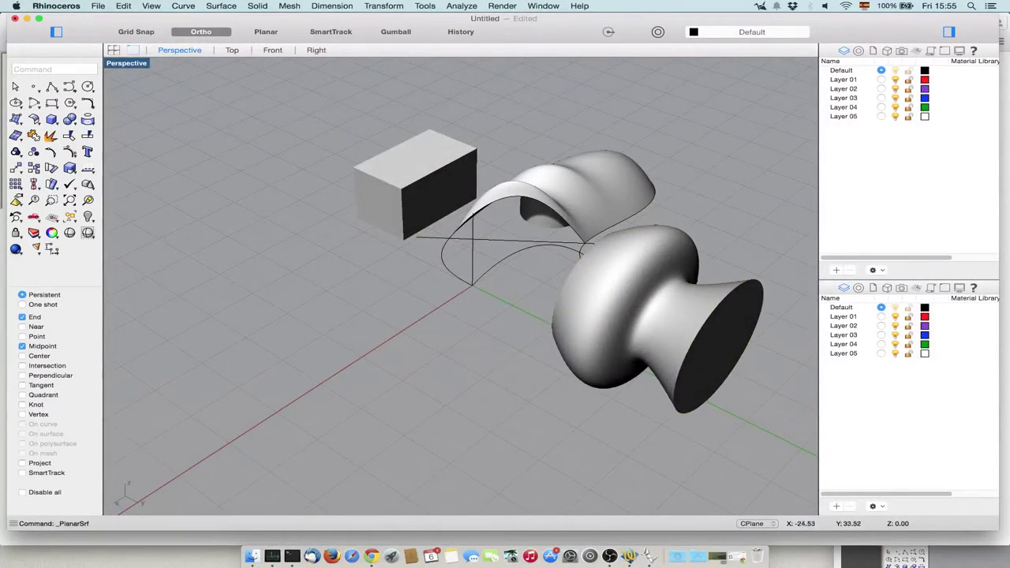
click(671, 306)
shift+click(701, 359)
right_click(598, 289)
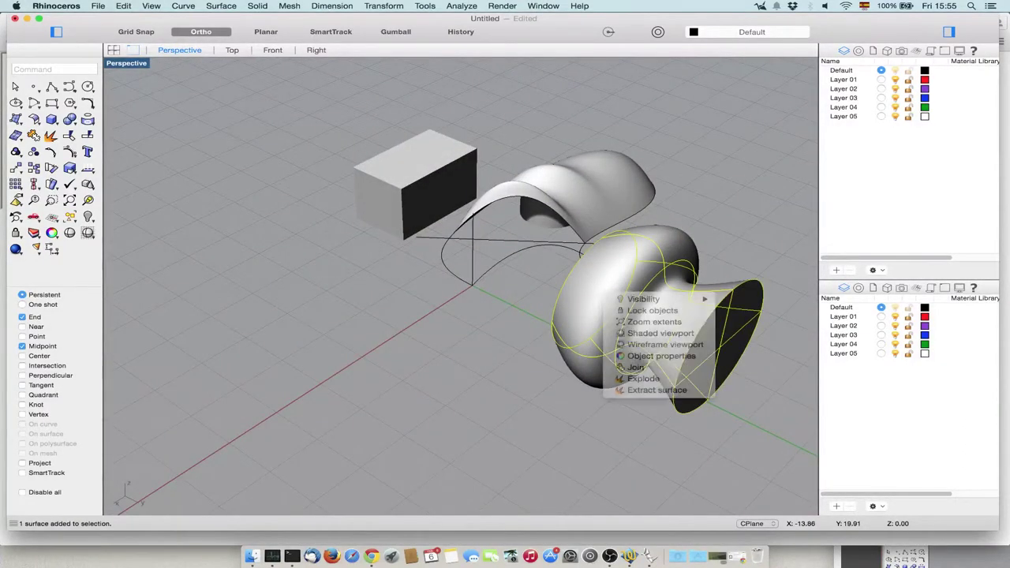
click(570, 276)
shift+right_drag(564, 273, 629, 261)
right_drag(491, 306, 651, 284)
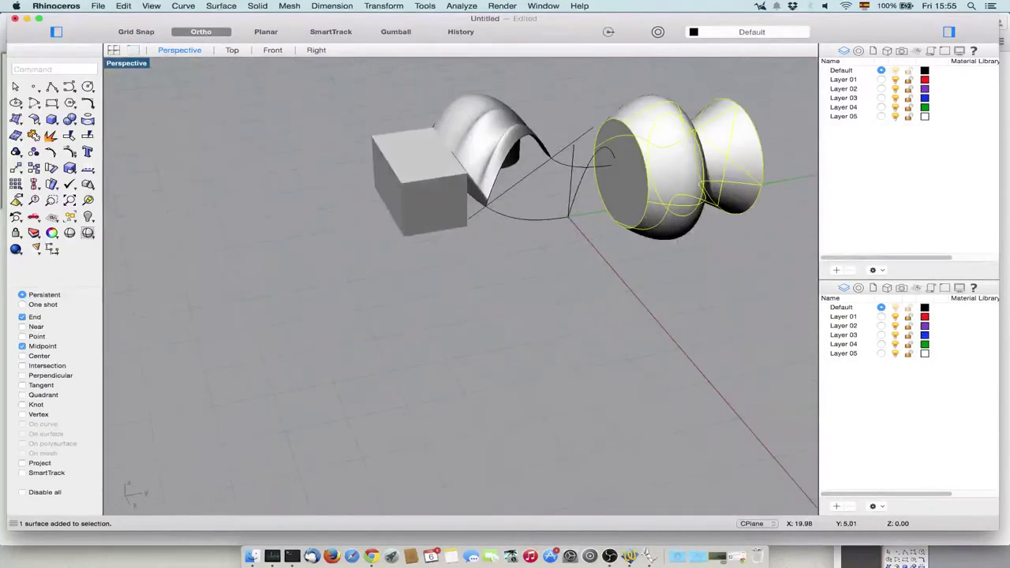
Export the selected surfaces in STL (Stereolithography) format to the Downloads folder as rhino.stl.
click(98, 6)
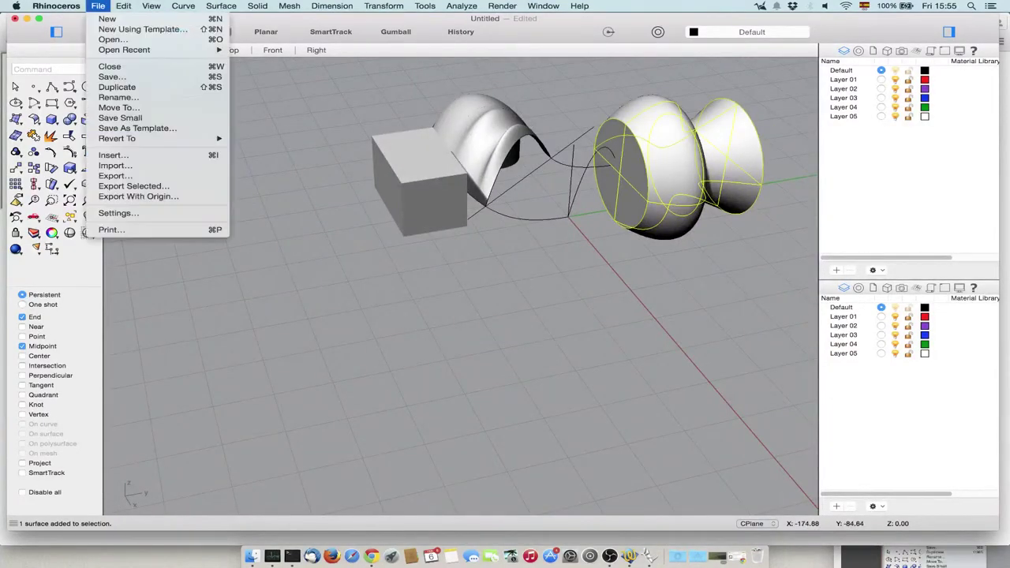
click(132, 186)
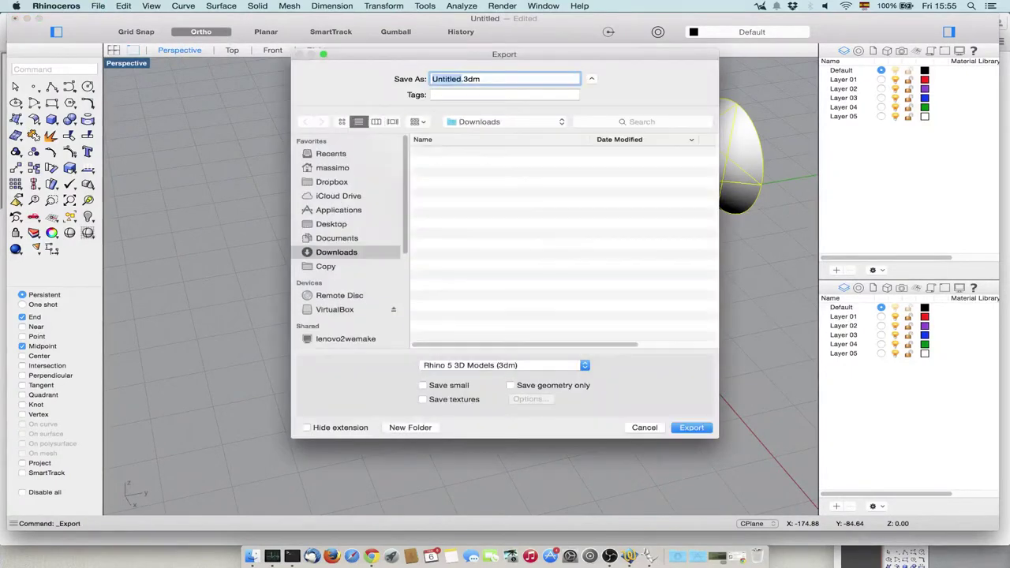
click(463, 365)
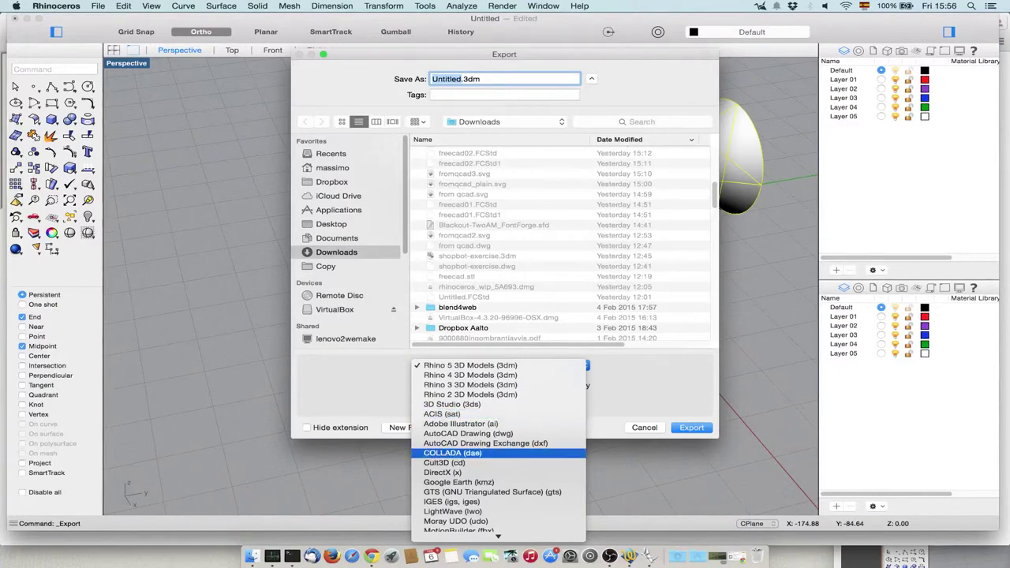
scroll(497, 452, down, 3)
scroll(497, 454, down, 7)
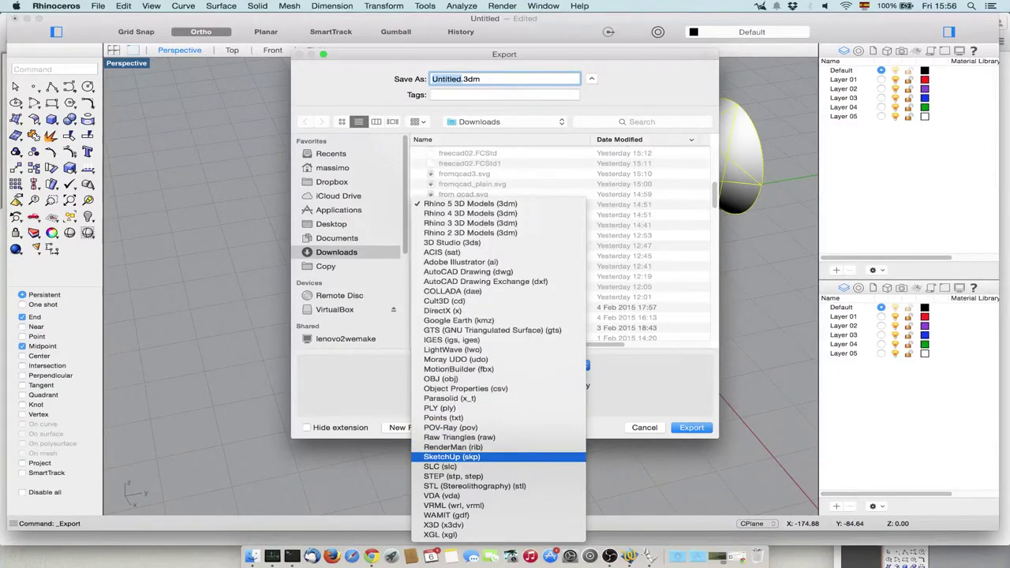
click(522, 487)
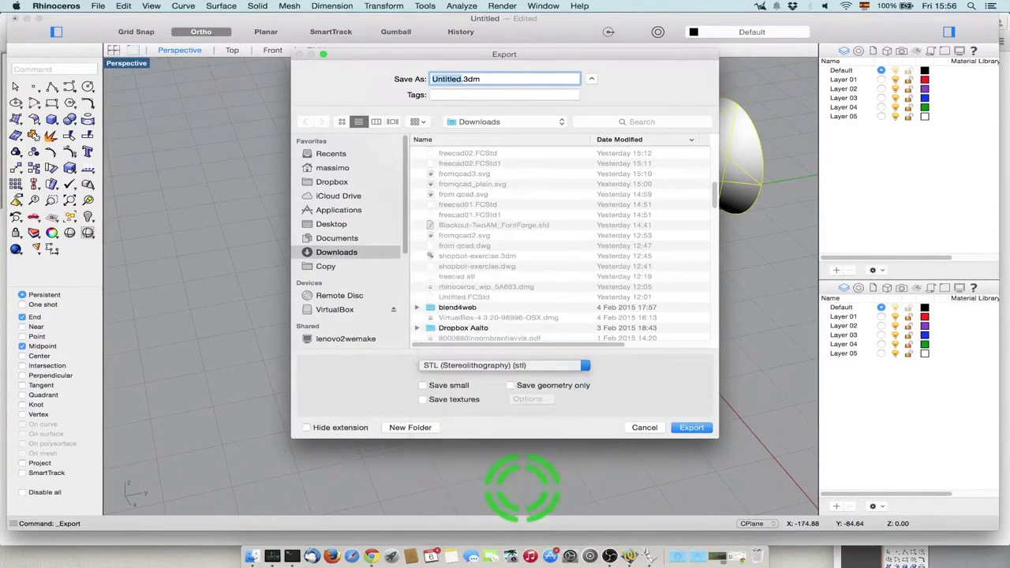
text(rhino.stl)
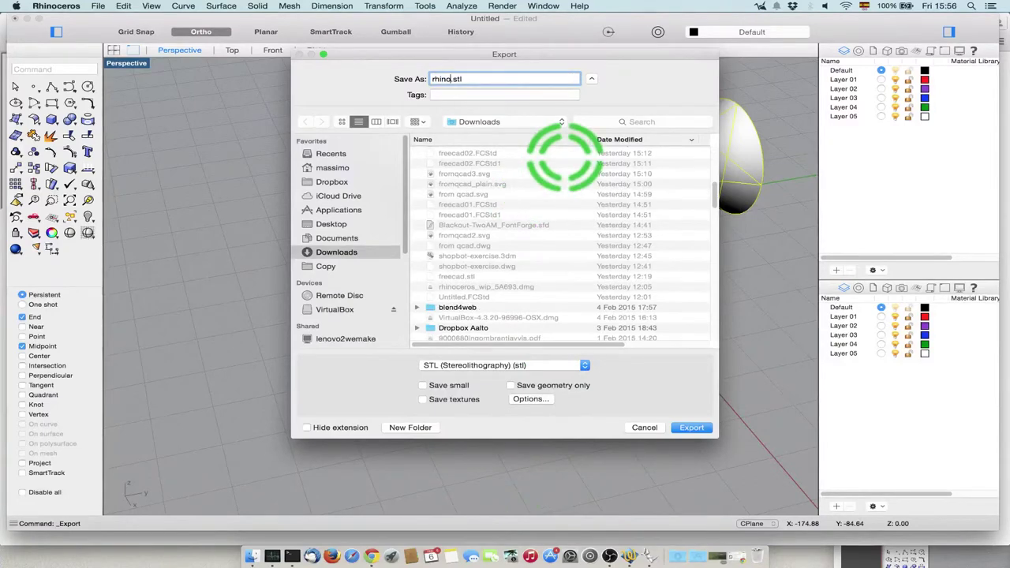
key(Return)
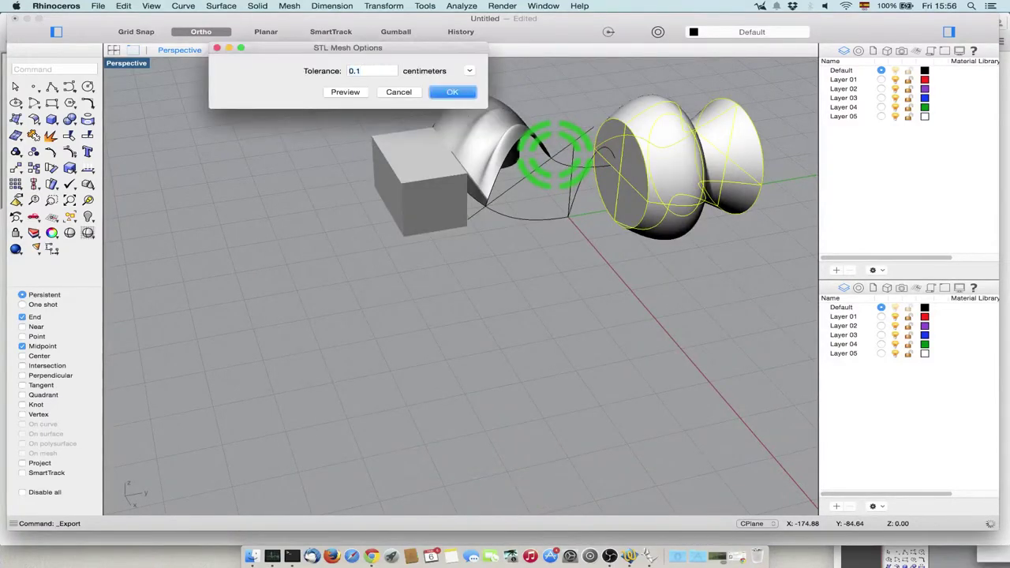
Preview the STL mesh at a tolerance of 0.1 centimeters and again at 0.01.
click(345, 92)
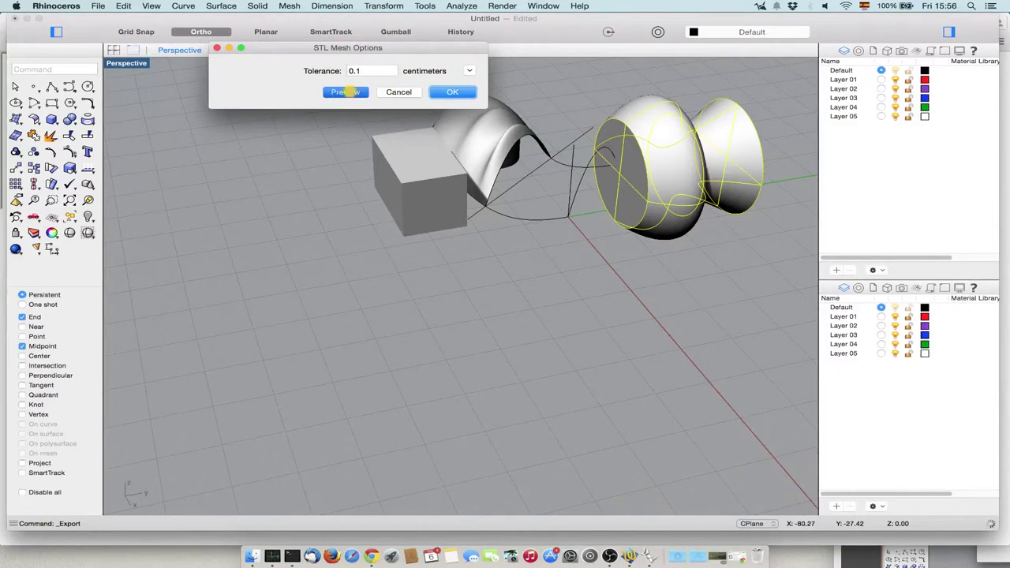
click(365, 71)
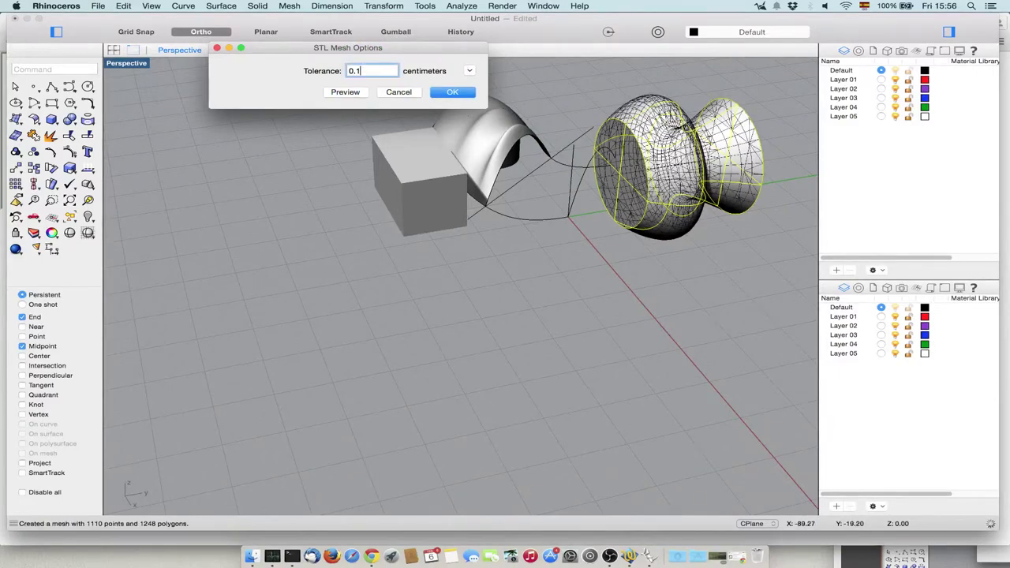
click(347, 90)
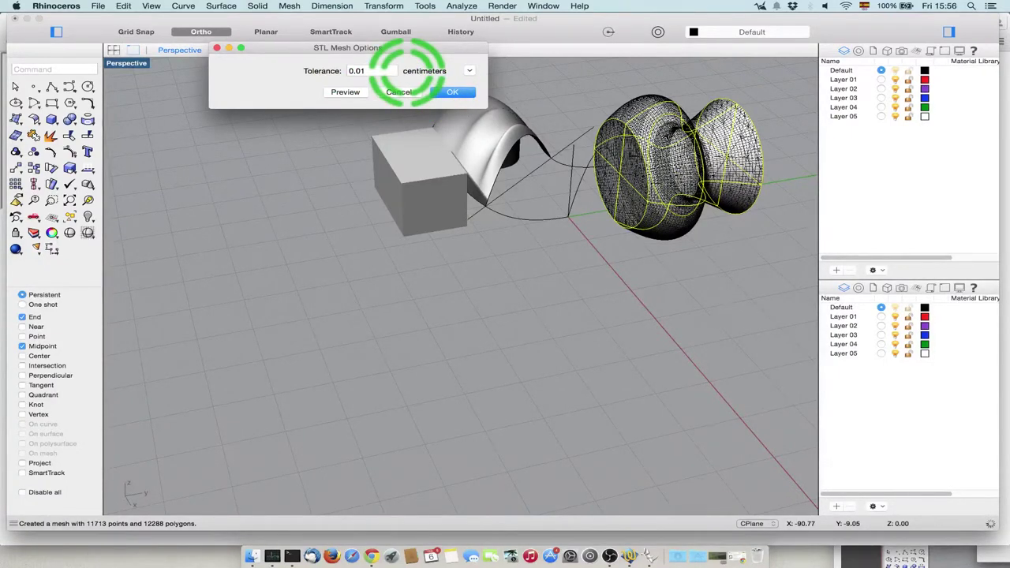
Set the STL mesh tolerance to 0.1 centimeters, preview it, and export as a binary file including open objects.
double_click(358, 71)
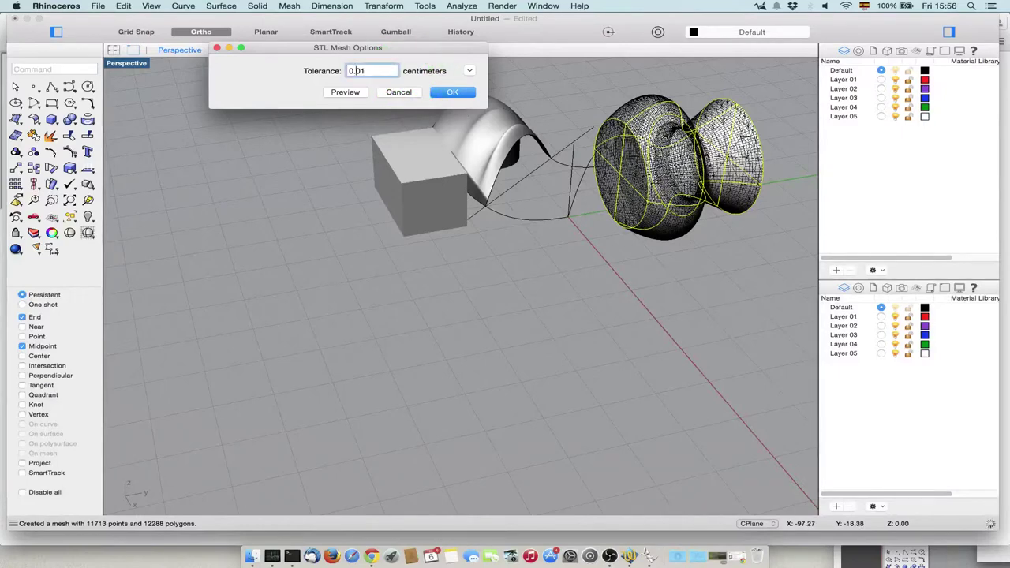
click(360, 71)
click(347, 93)
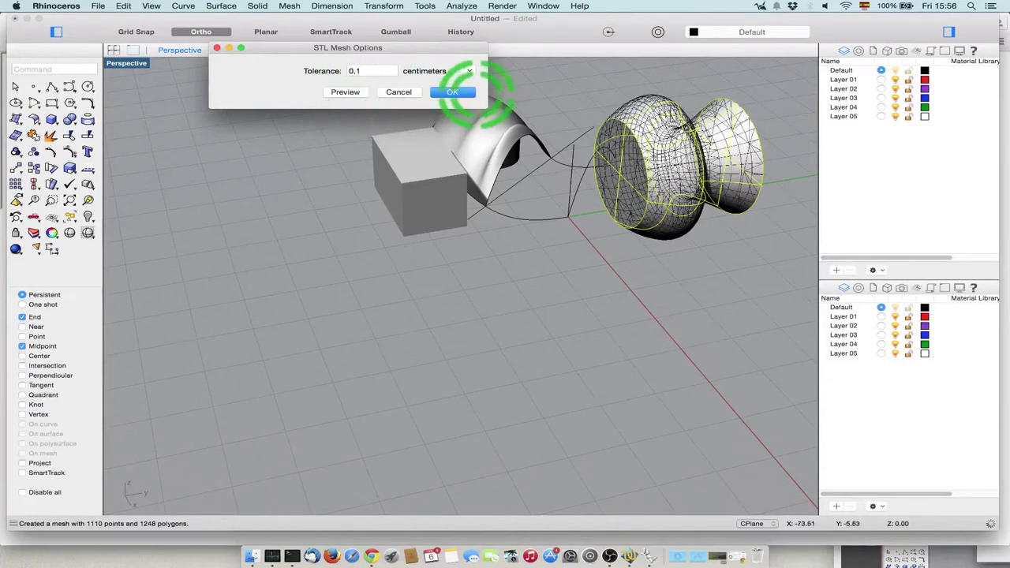
click(466, 92)
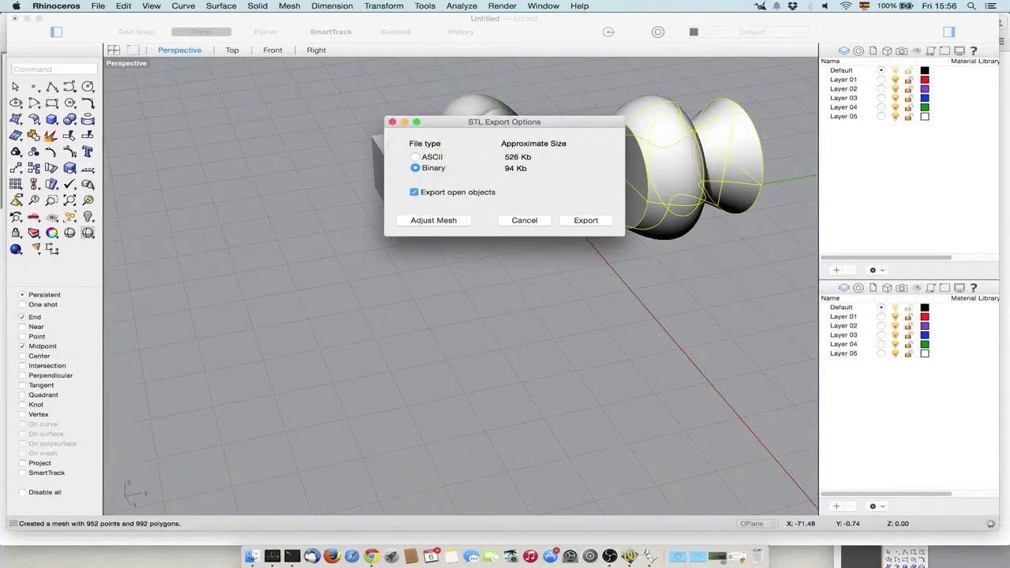
click(586, 221)
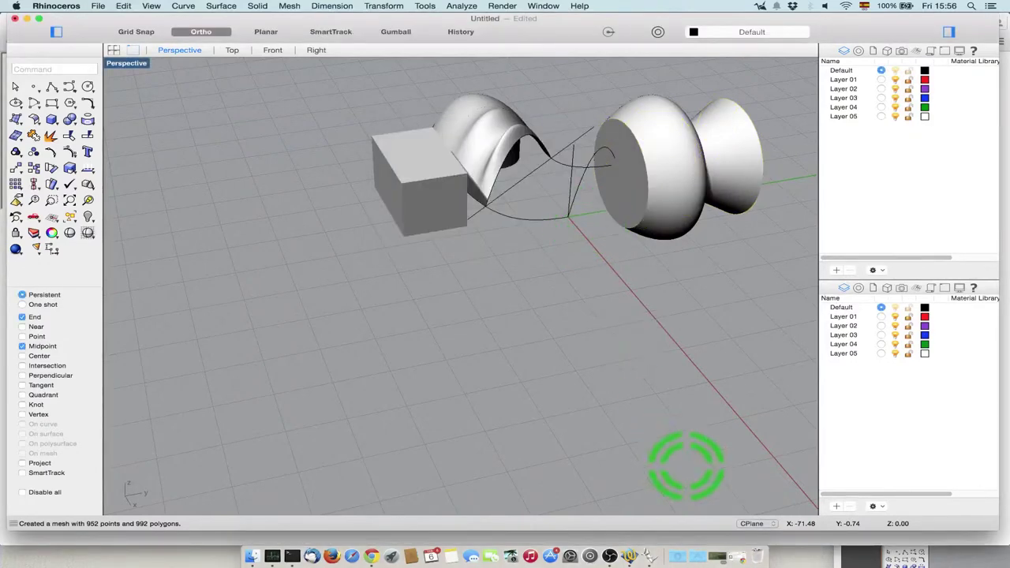
Launch Blender, dismiss its splash screen, and delete the default cube.
click(701, 535)
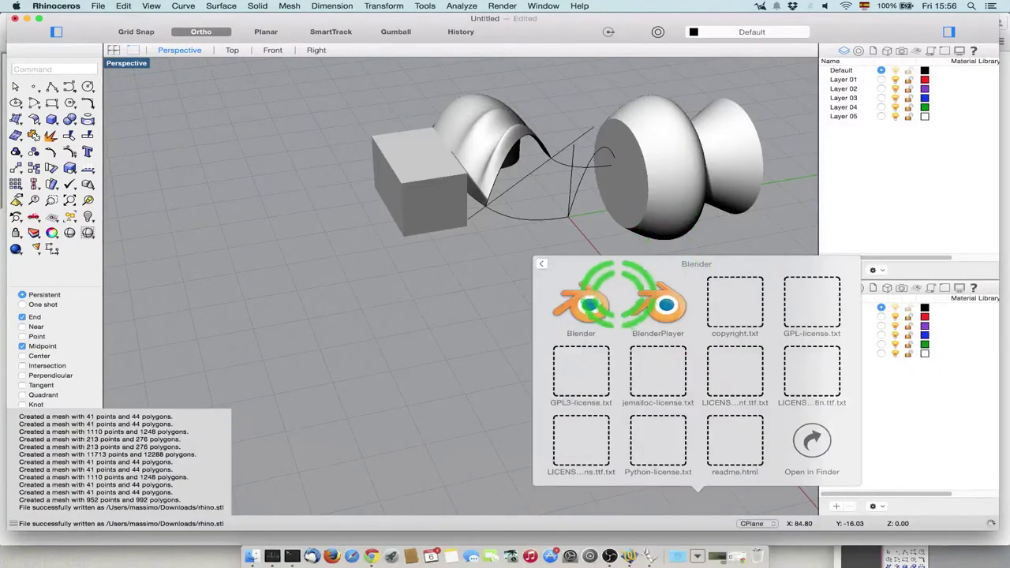
click(601, 305)
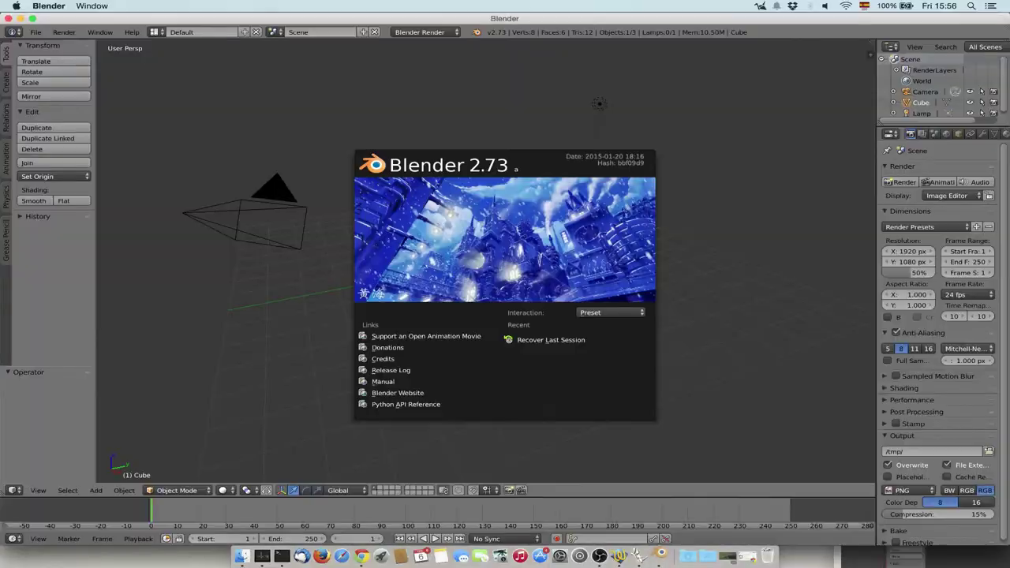
click(519, 255)
key(x)
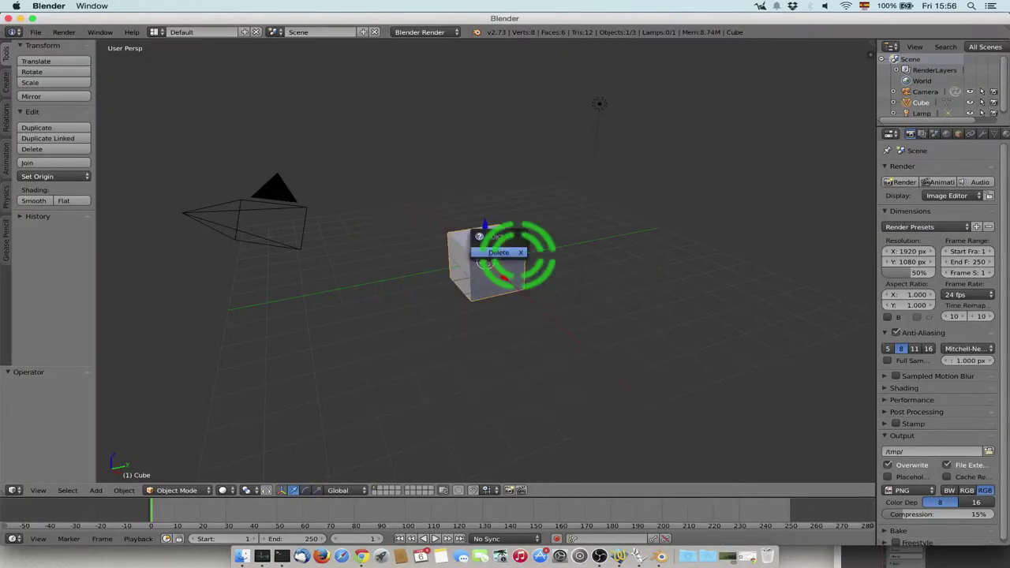
click(518, 255)
Import rhino.stl from the Downloads folder as an STL mesh.
click(35, 31)
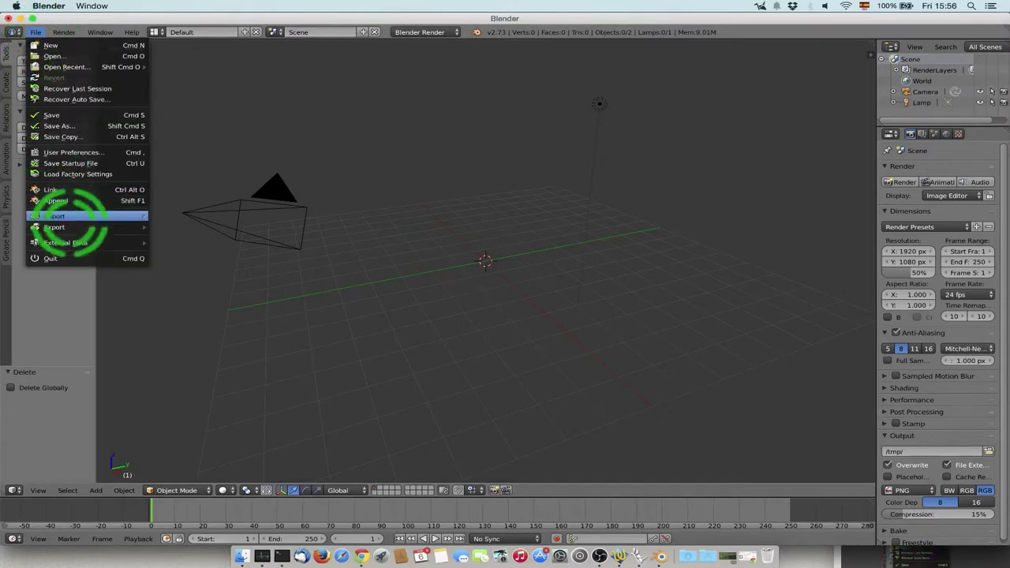
click(78, 216)
click(191, 266)
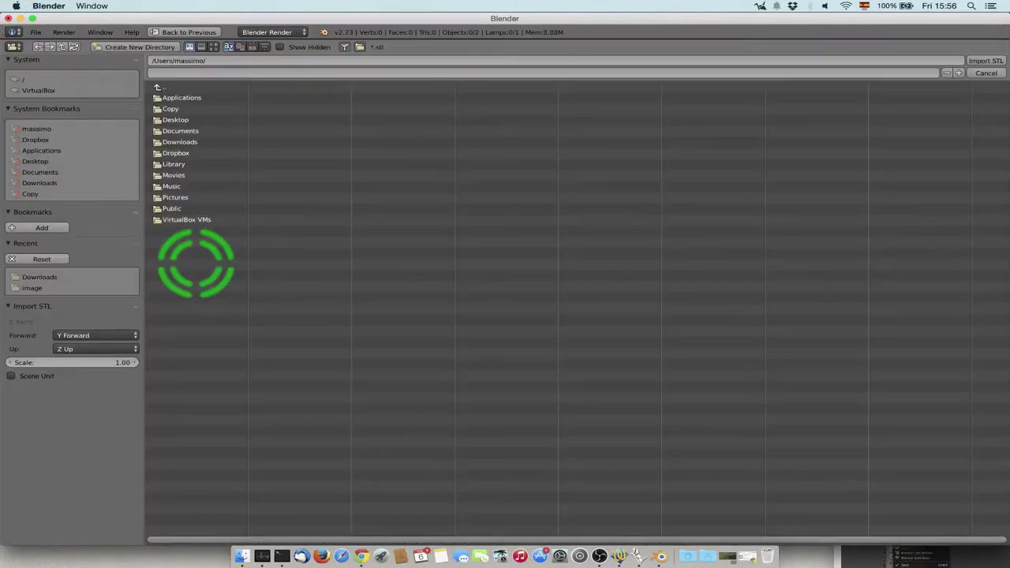
double_click(180, 142)
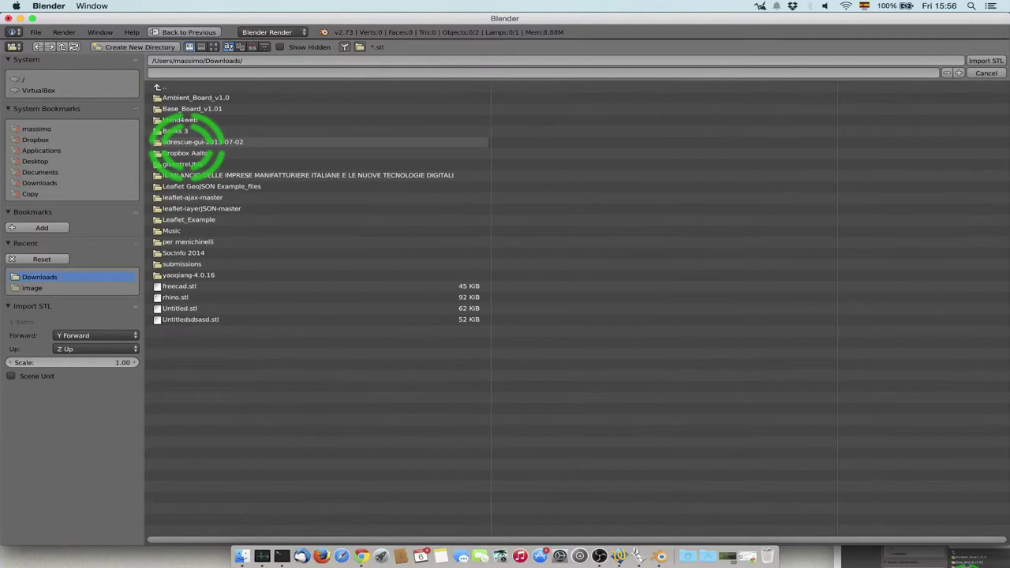
click(175, 297)
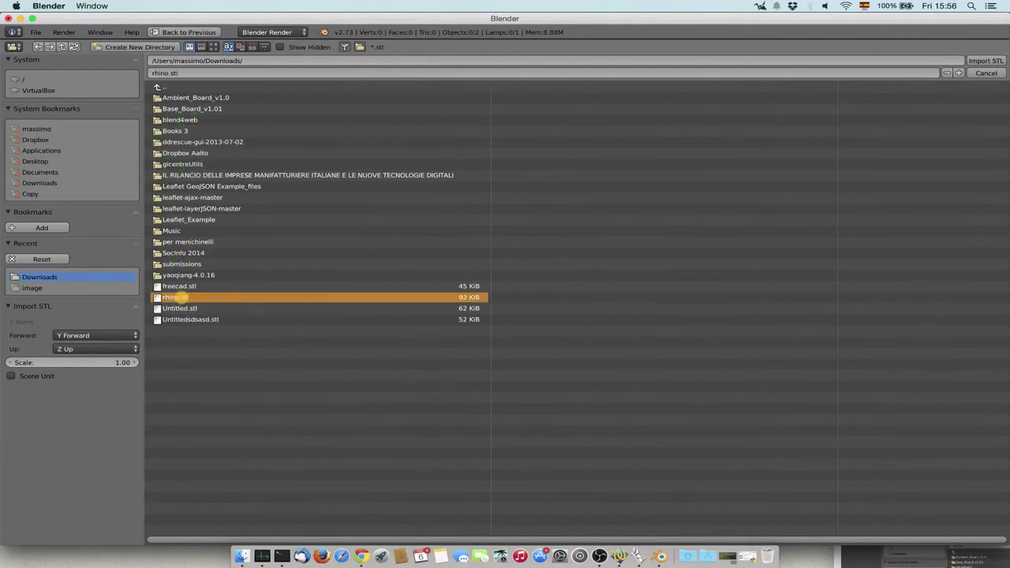
click(985, 60)
Apply smooth shading to the imported Rhino mesh.
scroll(485, 262, down, 13)
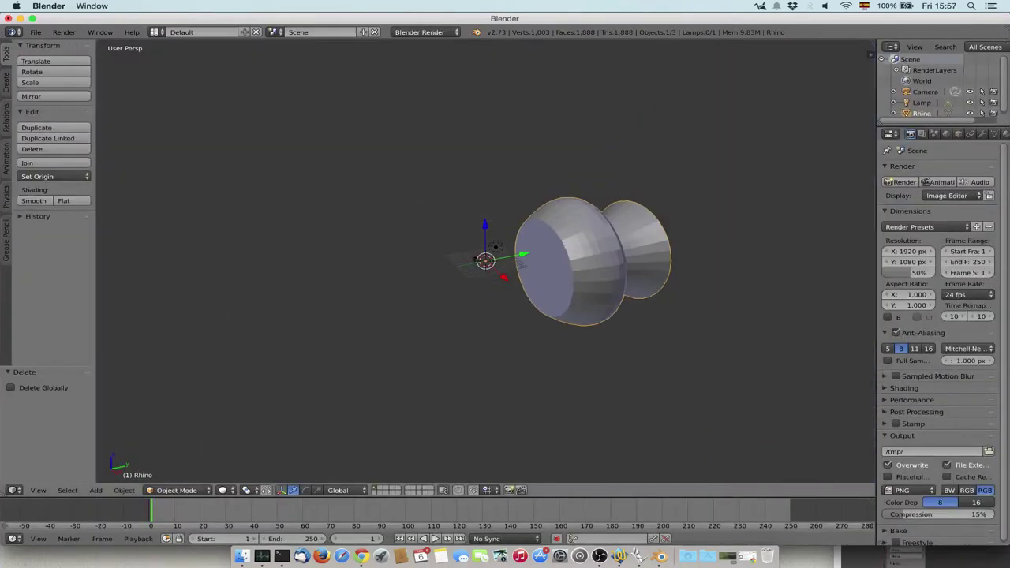
middle_drag(694, 265, 260, 265)
click(34, 200)
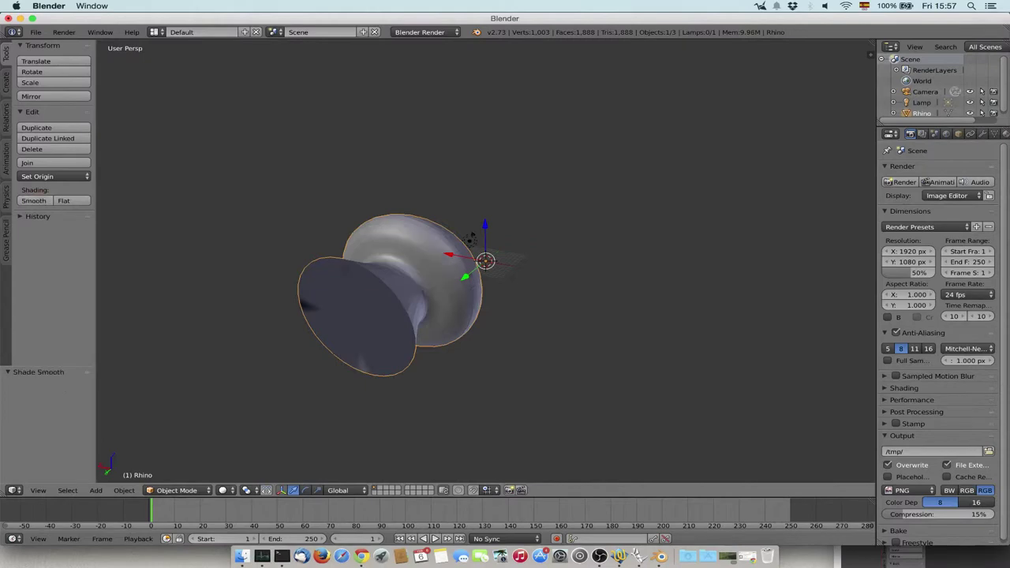
scroll(485, 261, down, 4)
scroll(485, 261, up, 5)
scroll(486, 264, up, 2)
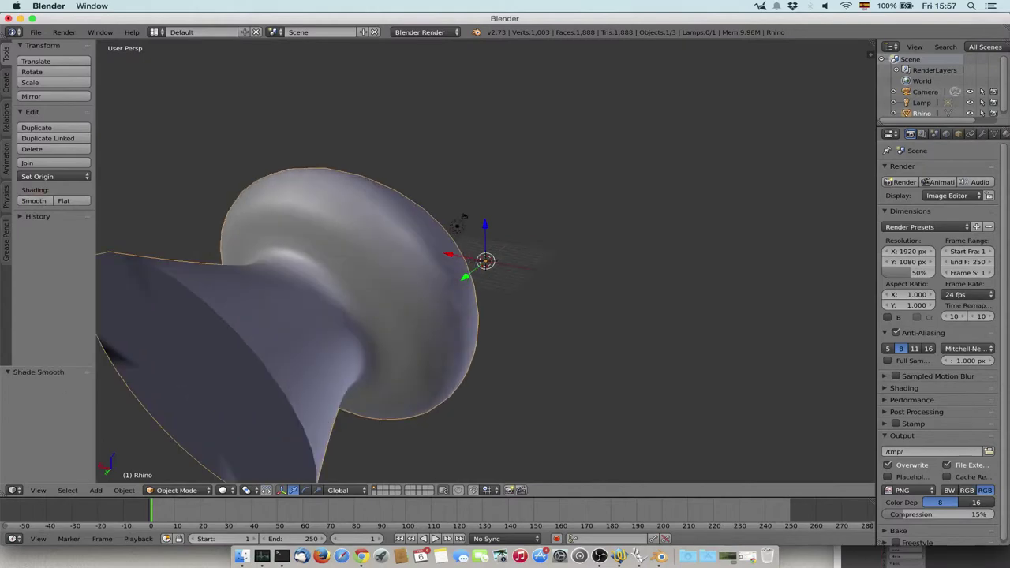
In Edit Mode, pull one inner vertex of the narrow end's flat cap outward along the Y axis and return to Object Mode.
middle_drag(485, 262, 545, 224)
key(Tab)
scroll(486, 264, down, 5)
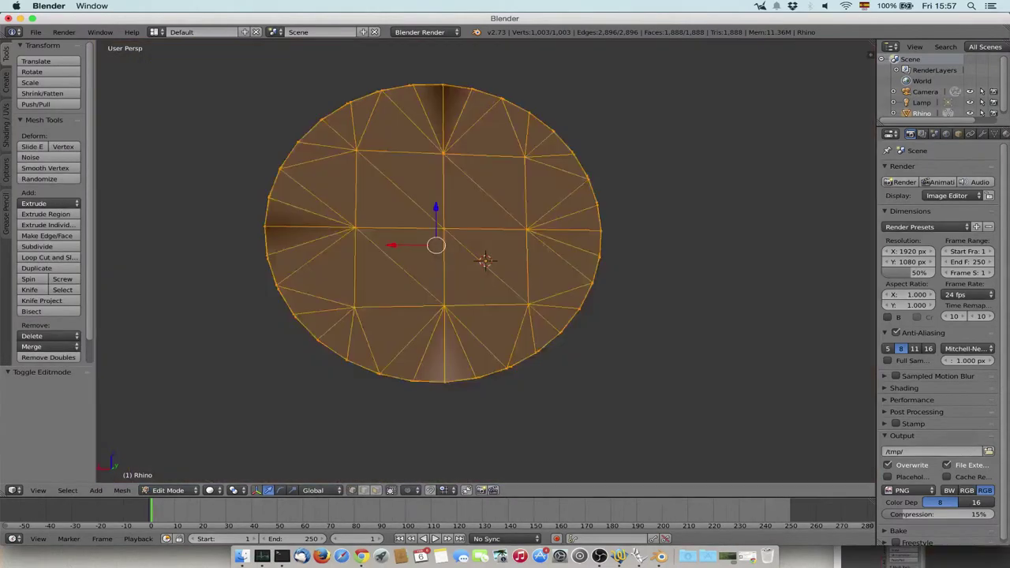
middle_drag(486, 264, 549, 316)
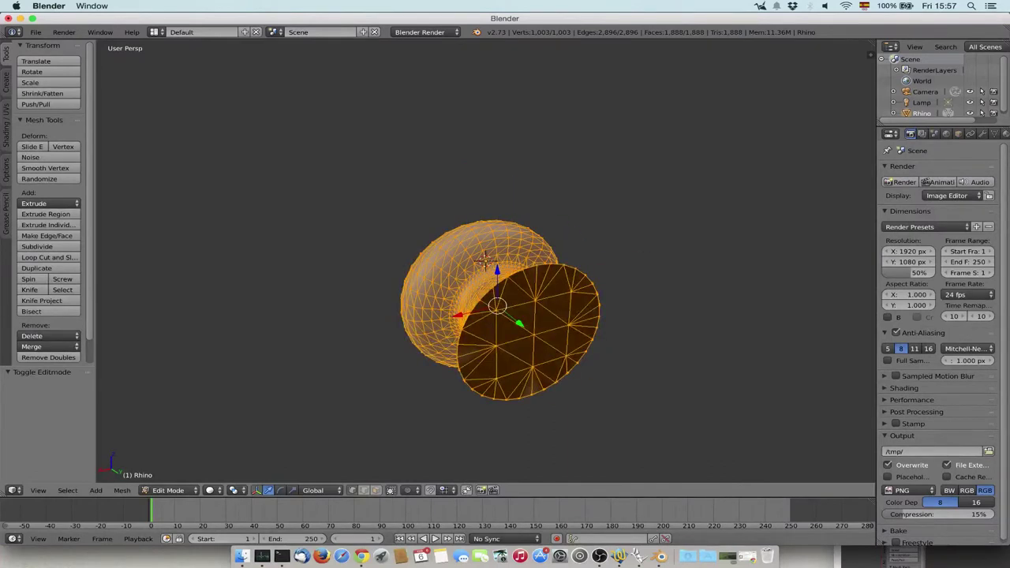
right_click(534, 335)
key(g)
key(y)
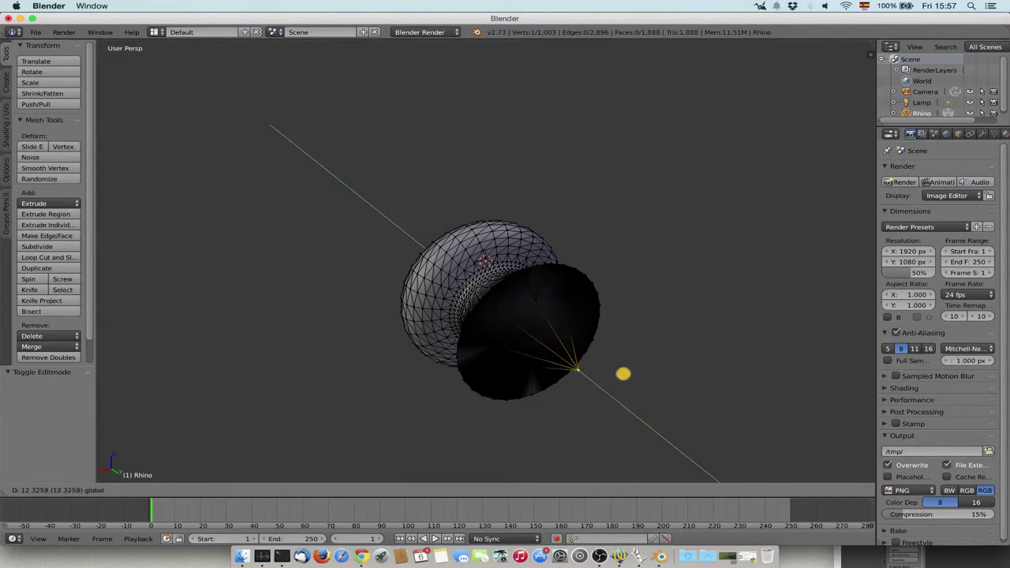
key(Return)
middle_drag(647, 418, 702, 347)
middle_drag(441, 288, 482, 213)
key(Tab)
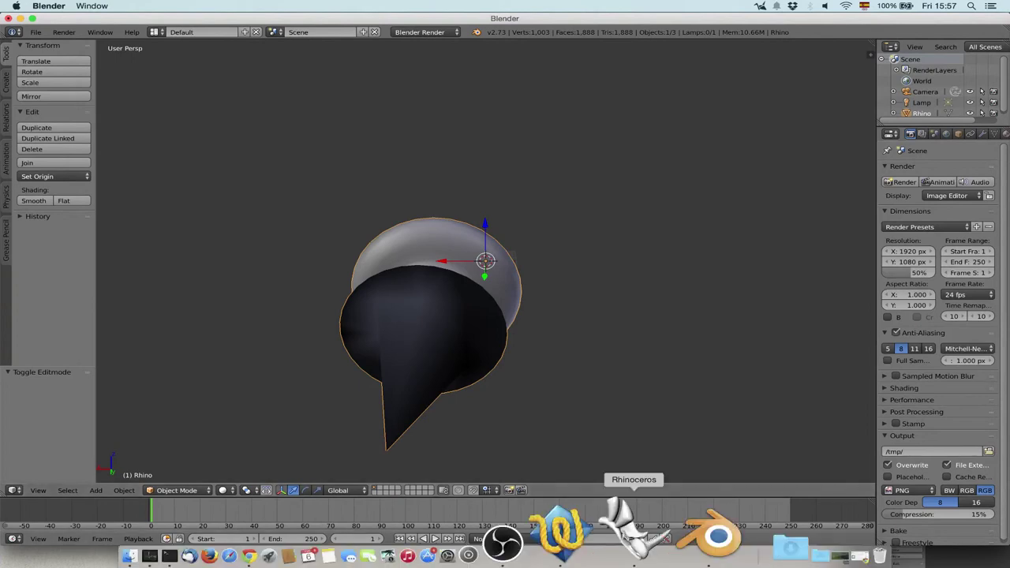
Switch back to the open model in Rhinoceros.
click(639, 556)
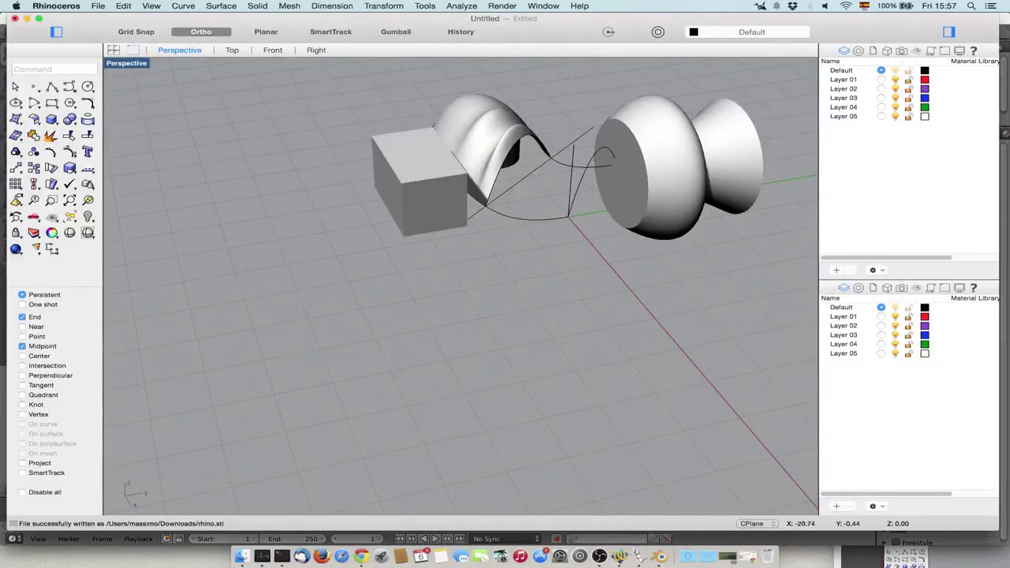
scroll(553, 198, down, 3)
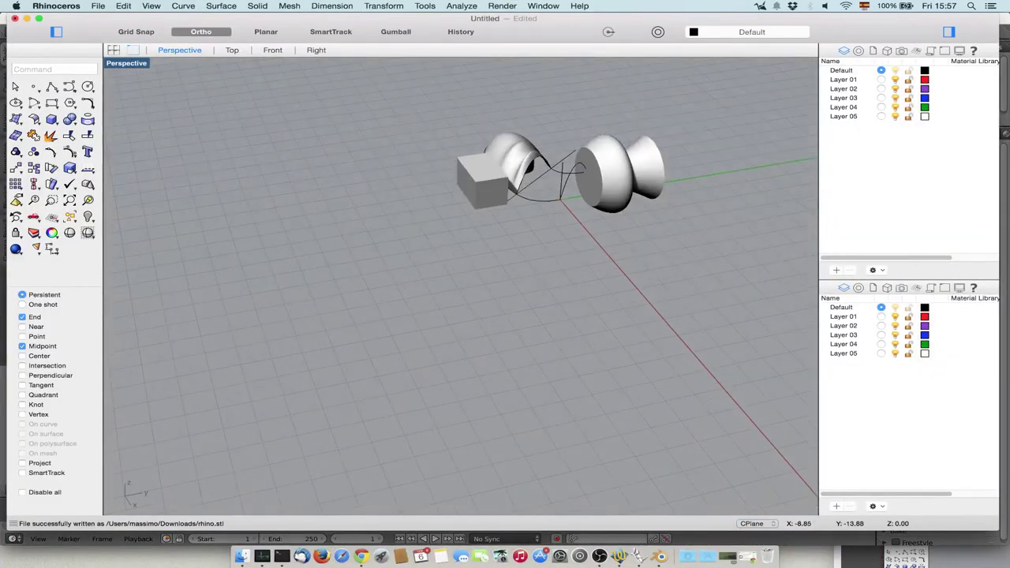